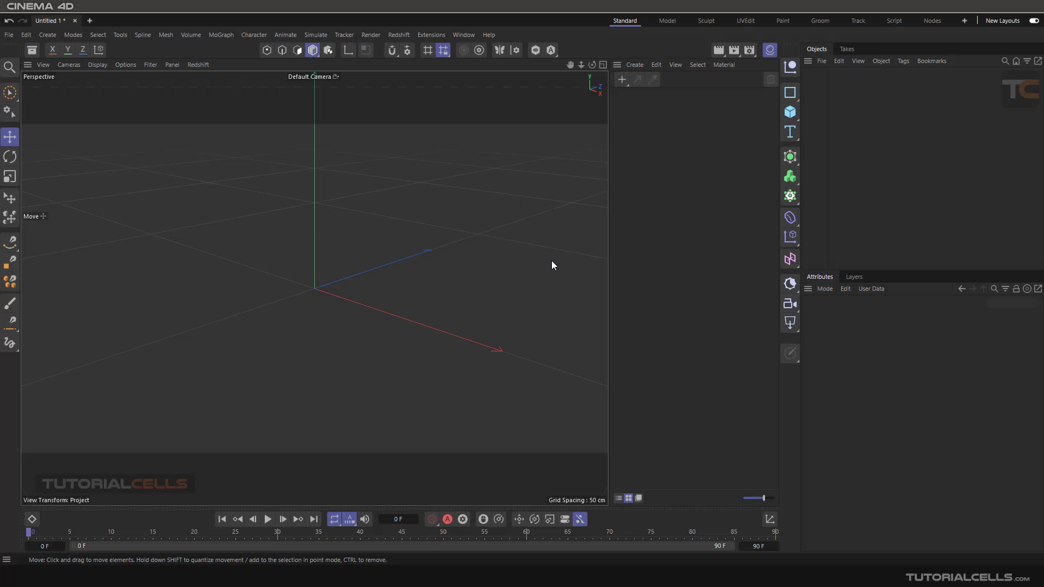
# Step: Create a new standard material named Mat and add a Plane primitive
pyautogui.click(622, 80)
pyautogui.click(681, 188)
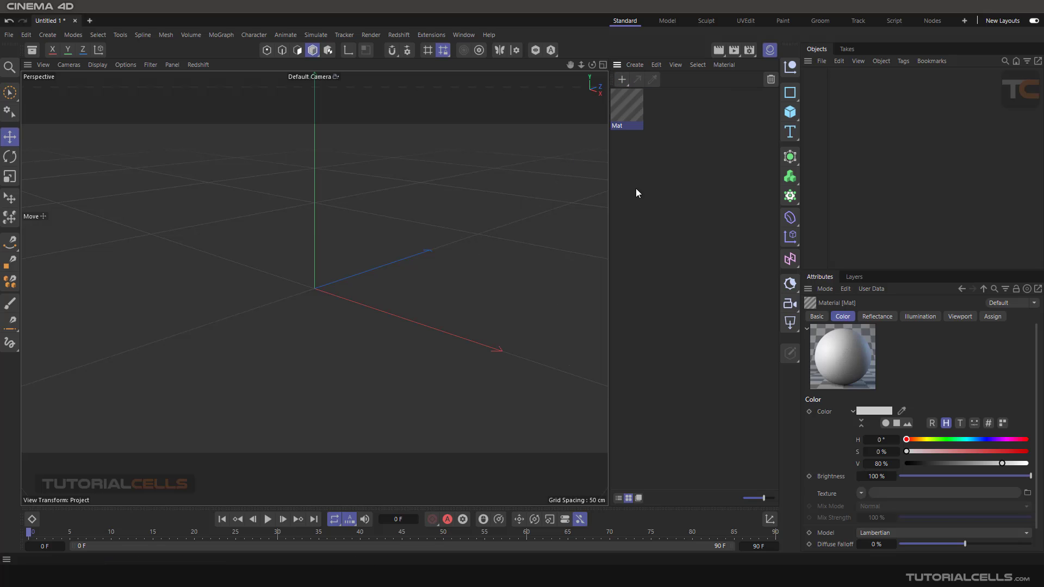
pyautogui.click(789, 113)
pyautogui.click(828, 156)
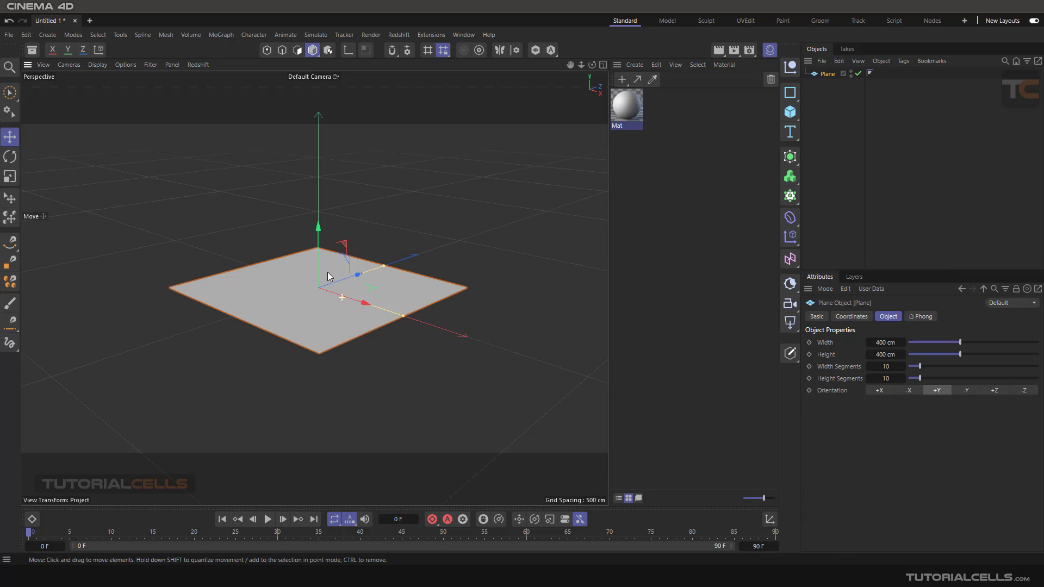
# Step: Move the plane up and to the right and apply Mat to it
pyautogui.moveTo(364, 308); pyautogui.dragTo(477, 224)
pyautogui.moveTo(626, 107); pyautogui.dragTo(489, 226)
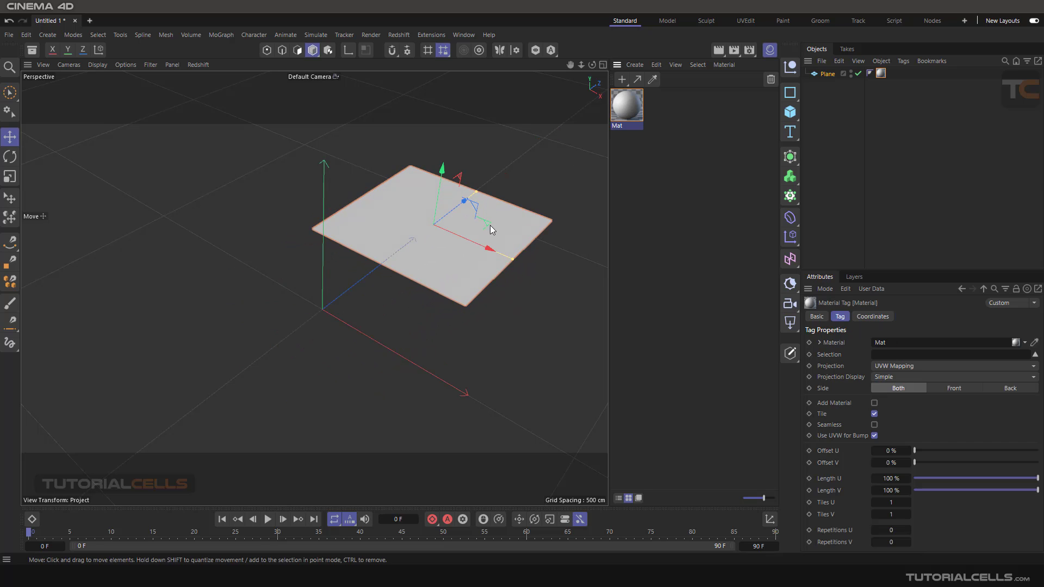
pyautogui.click(787, 115)
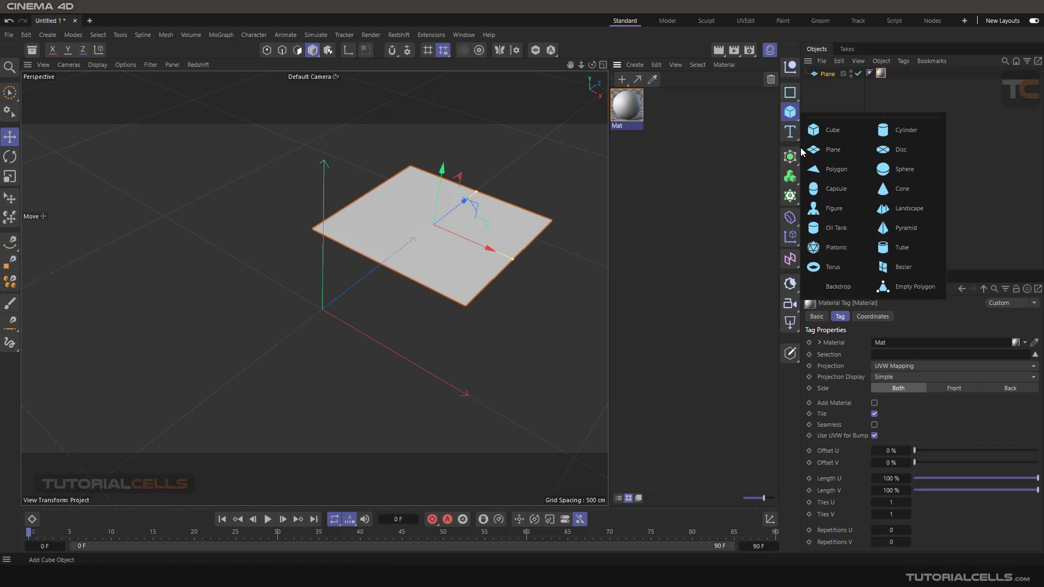
# Step: Add a Platonic solid, enlarge its radius to about 156 cm, and apply Mat to it
pyautogui.click(827, 248)
pyautogui.keyDown('alt'); pyautogui.moveTo(308, 302); pyautogui.dragTo(300, 282); pyautogui.keyUp('alt')
pyautogui.moveTo(363, 342); pyautogui.dragTo(387, 352)
pyautogui.moveTo(322, 255); pyautogui.dragTo(324, 261)
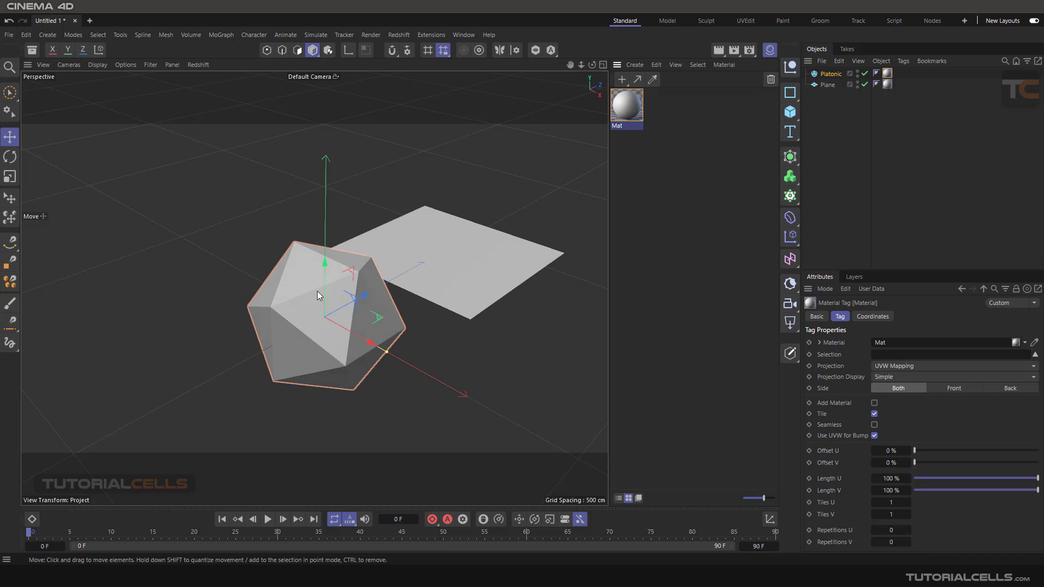
pyautogui.keyDown('alt'); pyautogui.moveTo(317, 292); pyautogui.dragTo(209, 272, button='middle'); pyautogui.keyUp('alt')
pyautogui.keyDown('alt'); pyautogui.moveTo(209, 272); pyautogui.dragTo(386, 243); pyautogui.keyUp('alt')
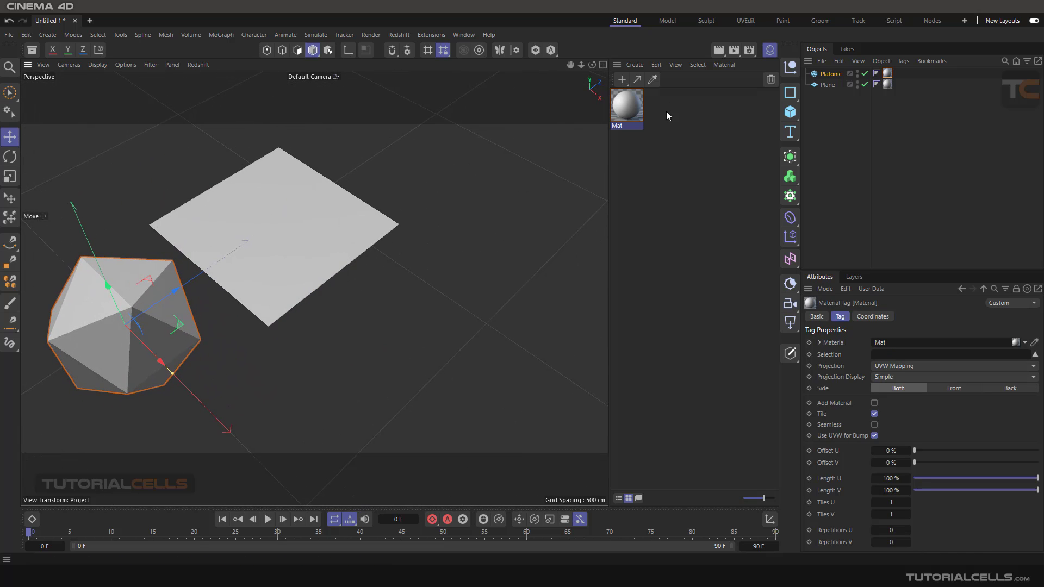
# Step: In the Material Editor, set Mat's Color texture to Gradient and show the shader's settings
pyautogui.doubleClick(627, 106)
pyautogui.moveTo(670, 99); pyautogui.dragTo(499, 82)
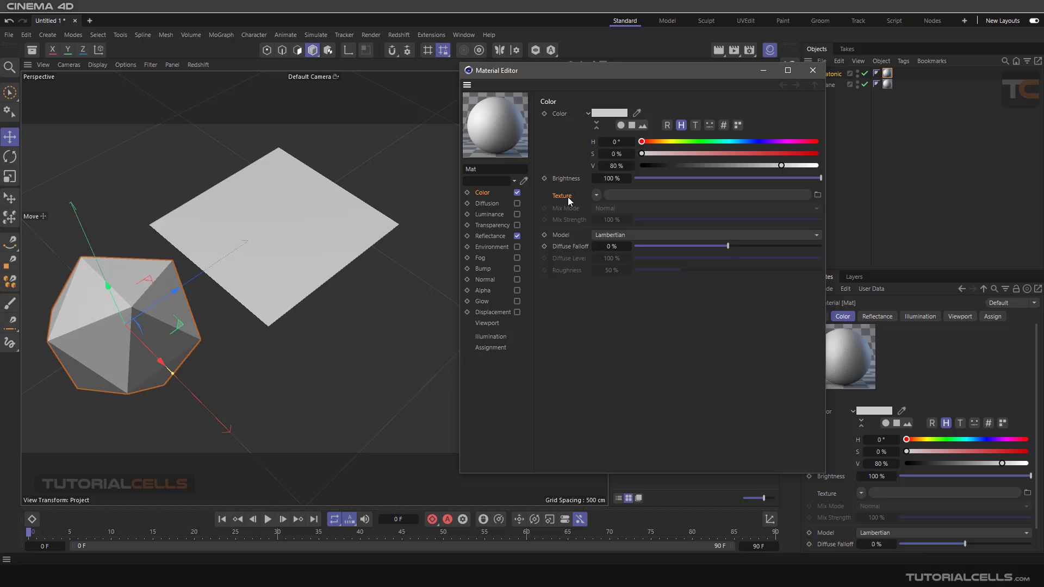
pyautogui.click(596, 196)
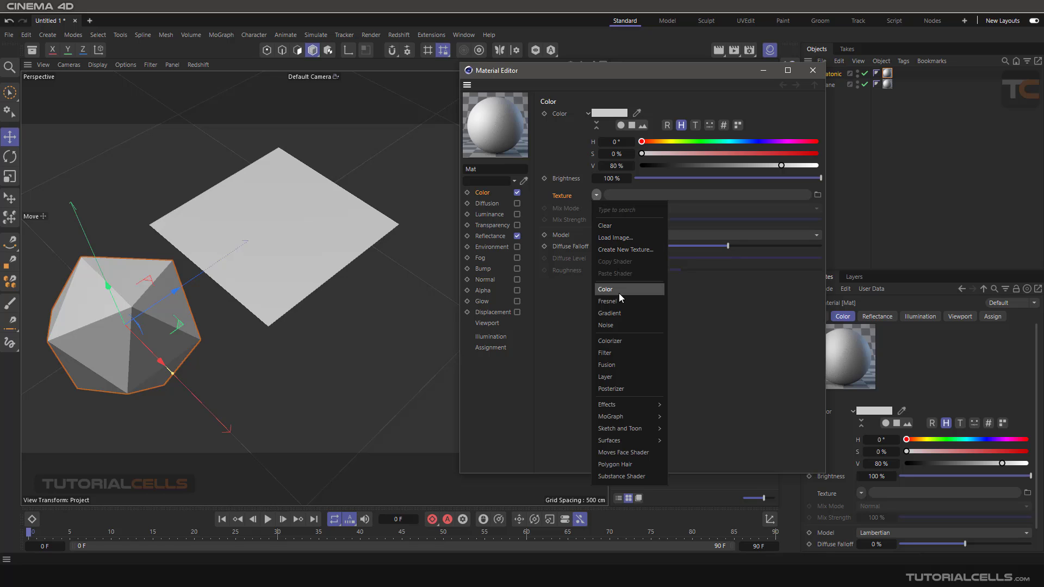
pyautogui.click(609, 314)
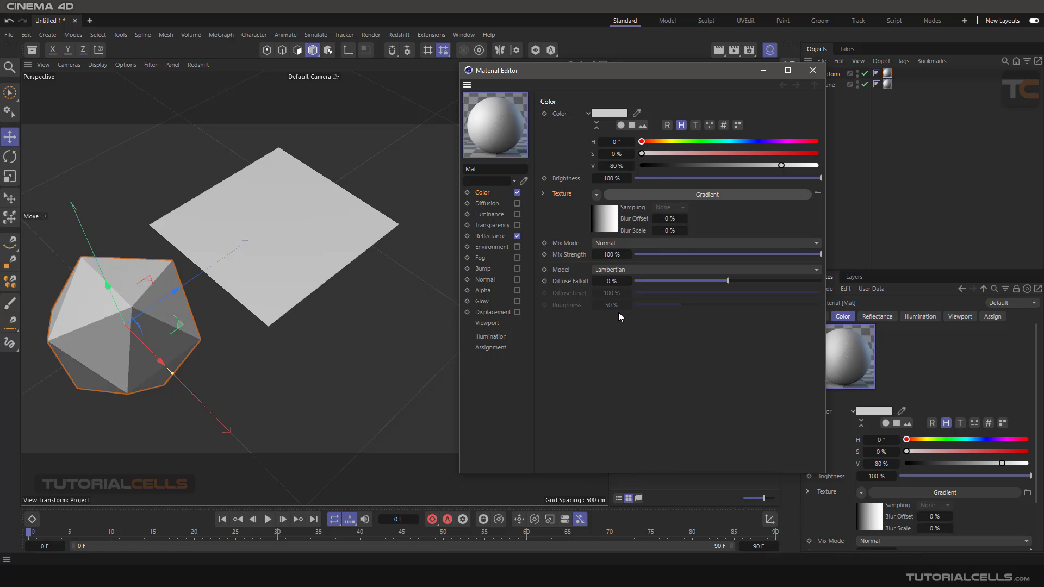
pyautogui.keyDown('alt'); pyautogui.moveTo(313, 235); pyautogui.dragTo(347, 225); pyautogui.keyUp('alt')
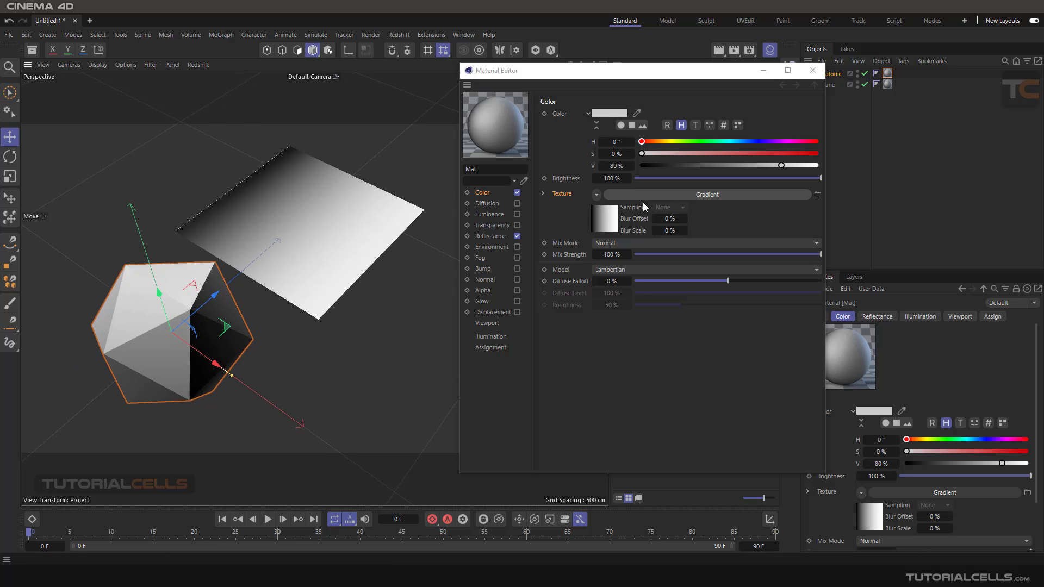
pyautogui.click(665, 194)
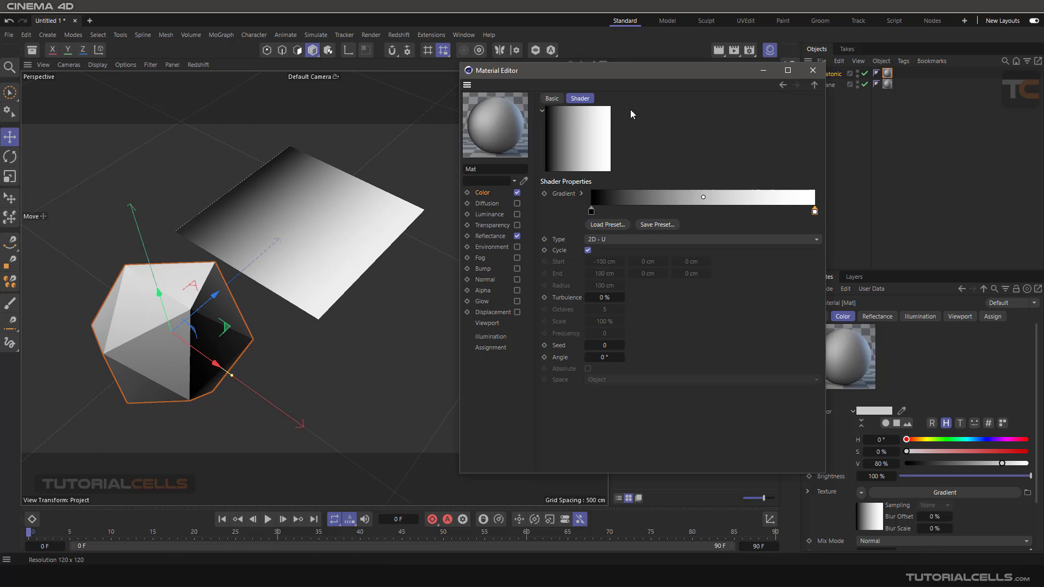
pyautogui.click(552, 98)
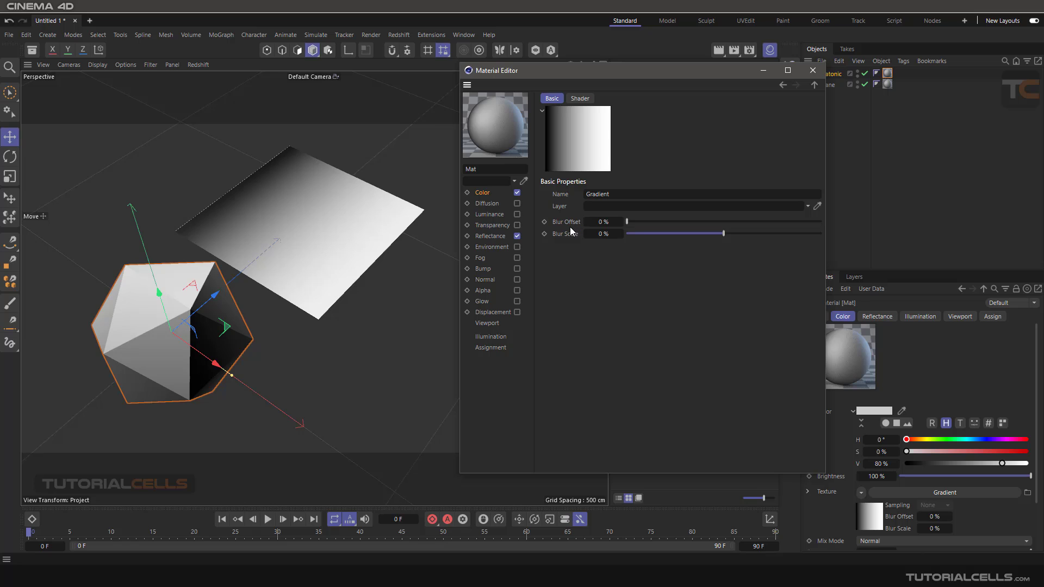
pyautogui.moveTo(687, 223); pyautogui.dragTo(583, 221)
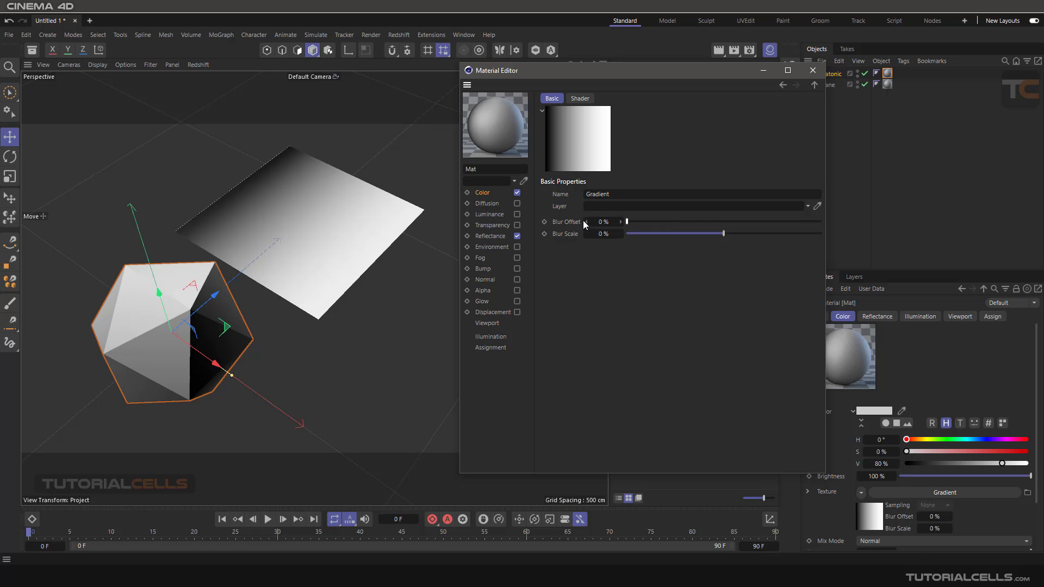
pyautogui.click(579, 99)
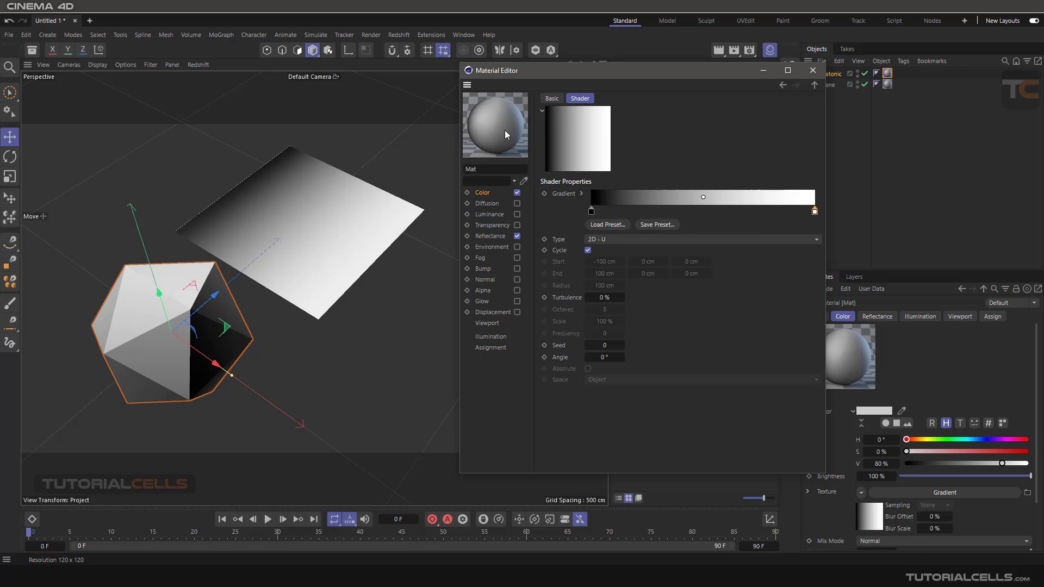
# Step: Open the shader preview in its own Gradient window, enlarge it, and place it over the viewport
pyautogui.rightClick(575, 138)
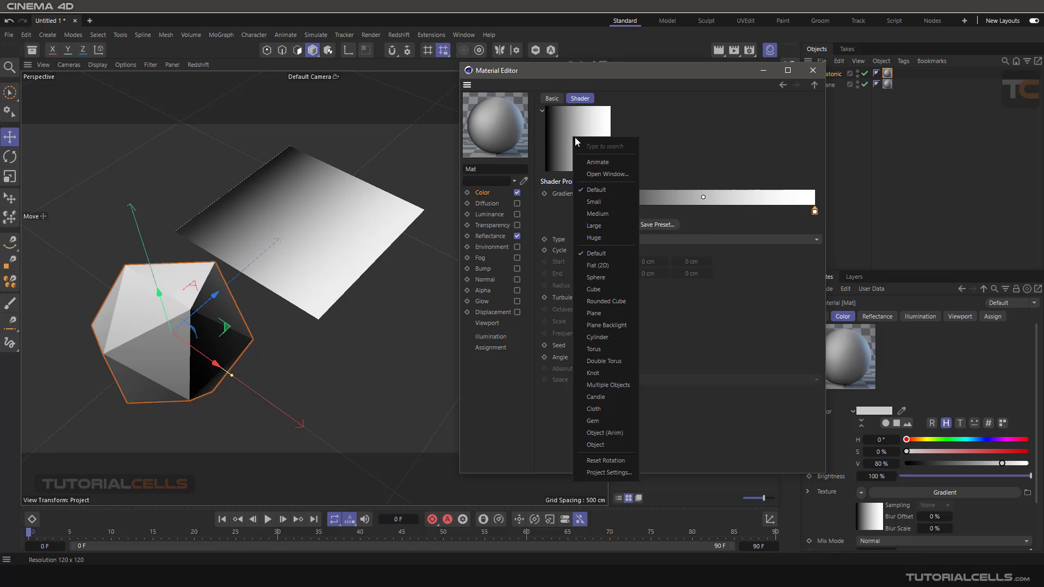
pyautogui.click(596, 170)
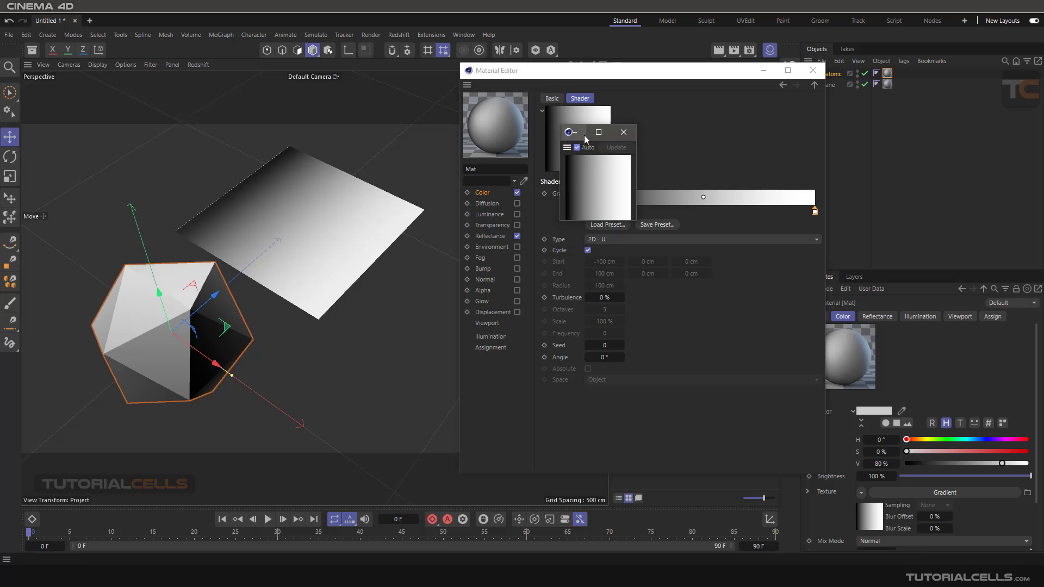
pyautogui.moveTo(634, 220); pyautogui.dragTo(851, 381)
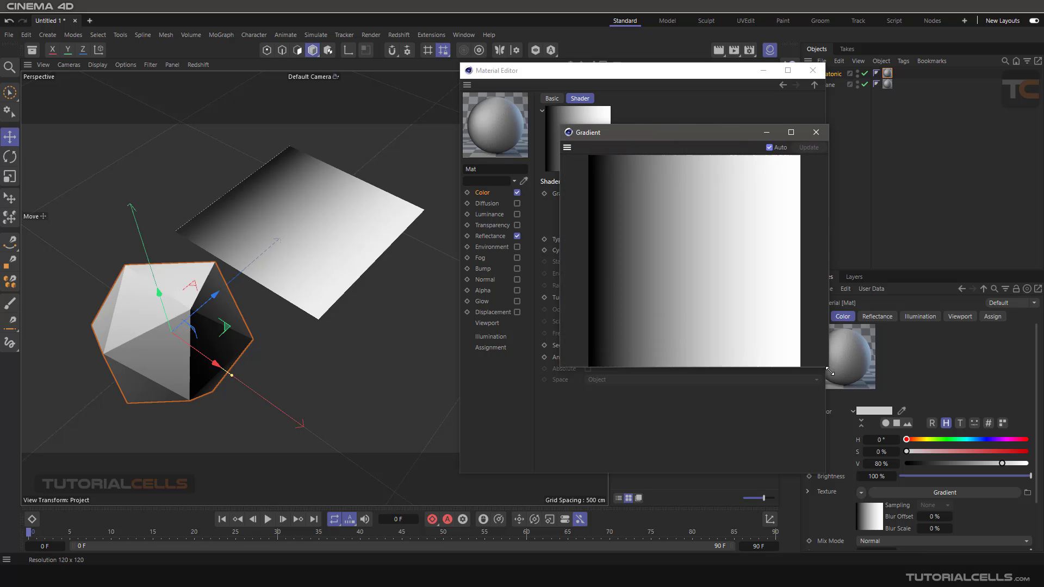
pyautogui.moveTo(726, 133); pyautogui.dragTo(273, 136)
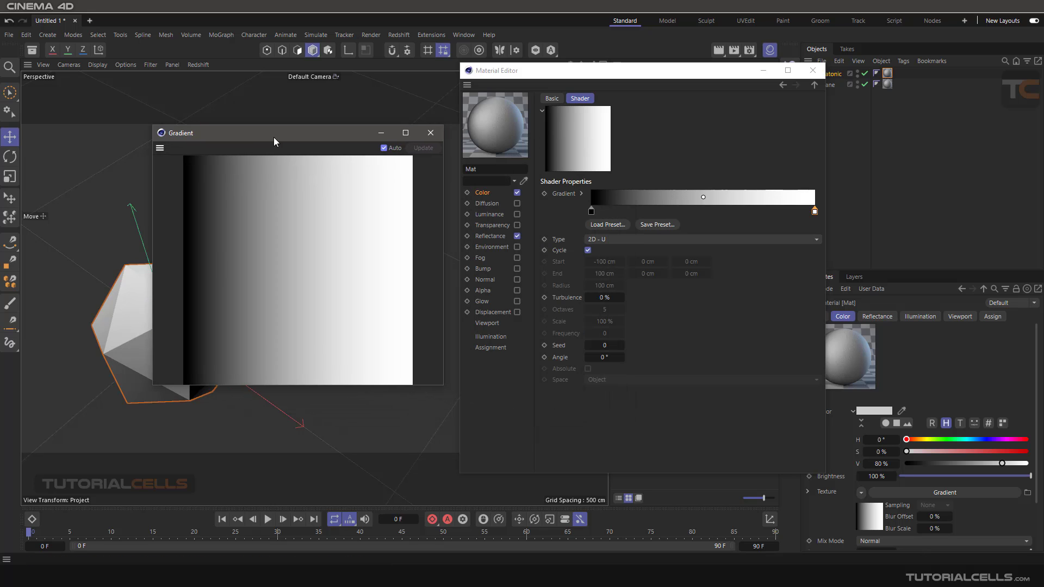
pyautogui.click(562, 238)
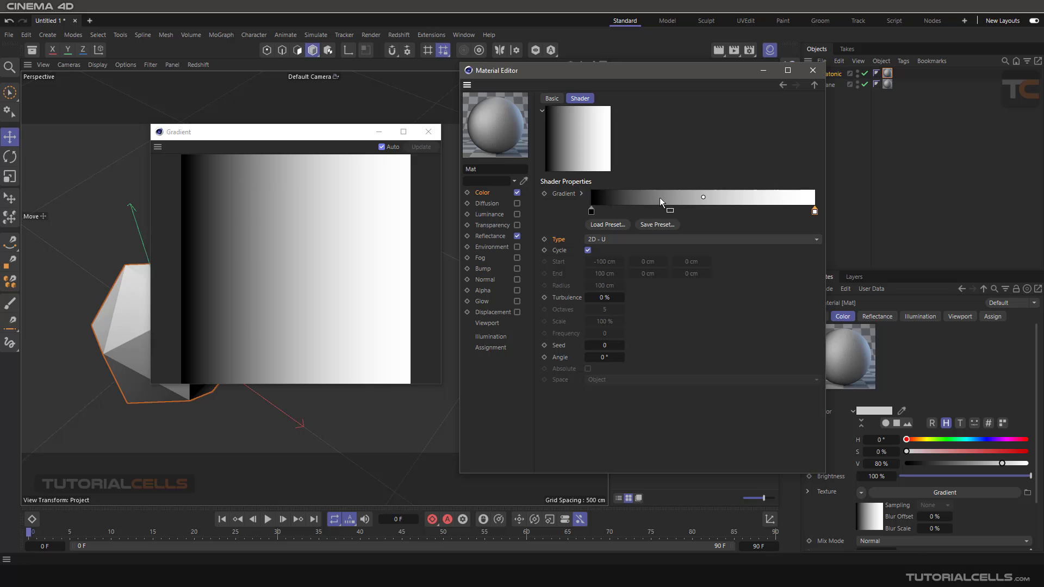
# Step: Expand the gradient's knot settings and lower Bias Position from 50.61 % to 44 %
pyautogui.moveTo(703, 197)
pyautogui.mouseDown()
pyautogui.moveTo(659, 199)
pyautogui.moveTo(736, 199)
pyautogui.moveTo(704, 199)
pyautogui.mouseUp()
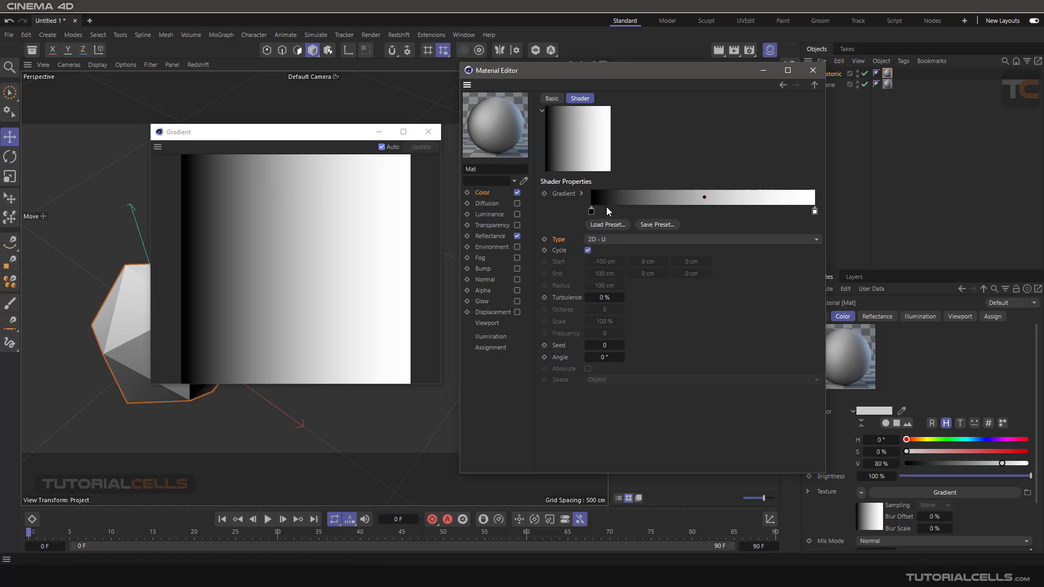
pyautogui.click(581, 194)
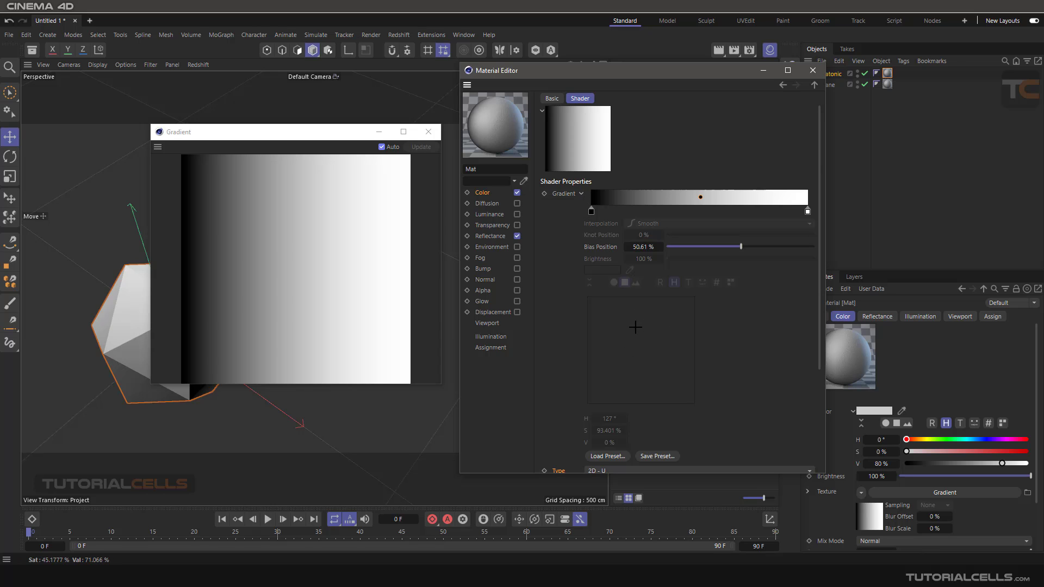
pyautogui.moveTo(742, 249)
pyautogui.mouseDown()
pyautogui.moveTo(764, 249)
pyautogui.moveTo(720, 246)
pyautogui.moveTo(731, 247)
pyautogui.mouseUp()
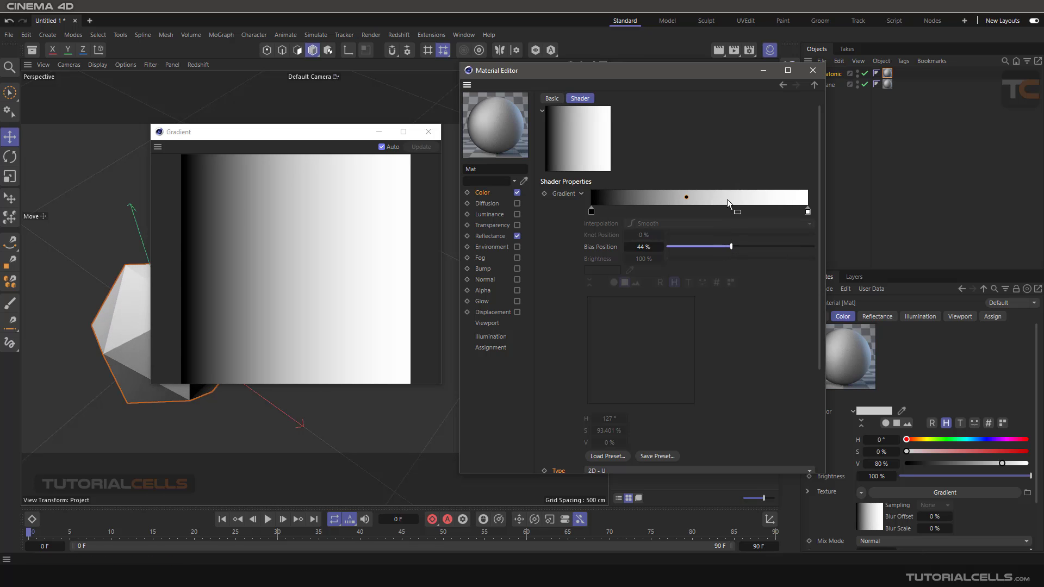
# Step: Invert the gradient to run white to black and repeat it twice
pyautogui.rightClick(726, 200)
pyautogui.click(741, 224)
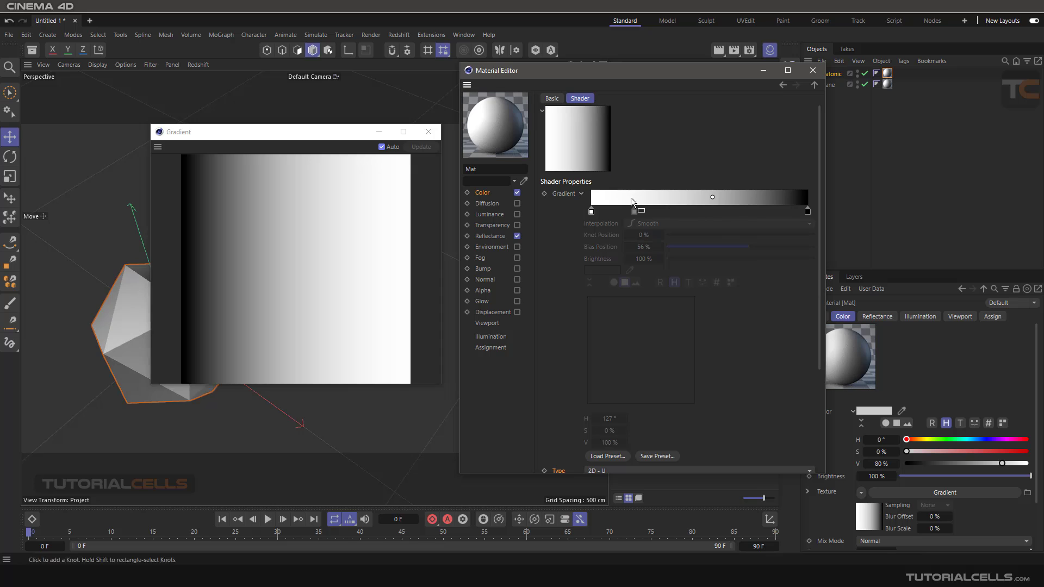
pyautogui.rightClick(690, 198)
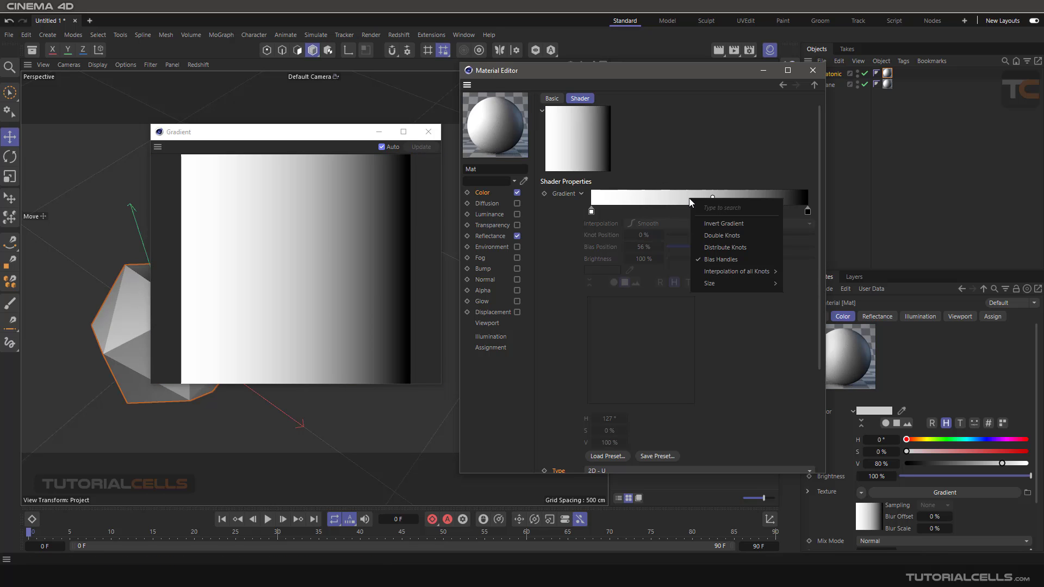
pyautogui.click(703, 235)
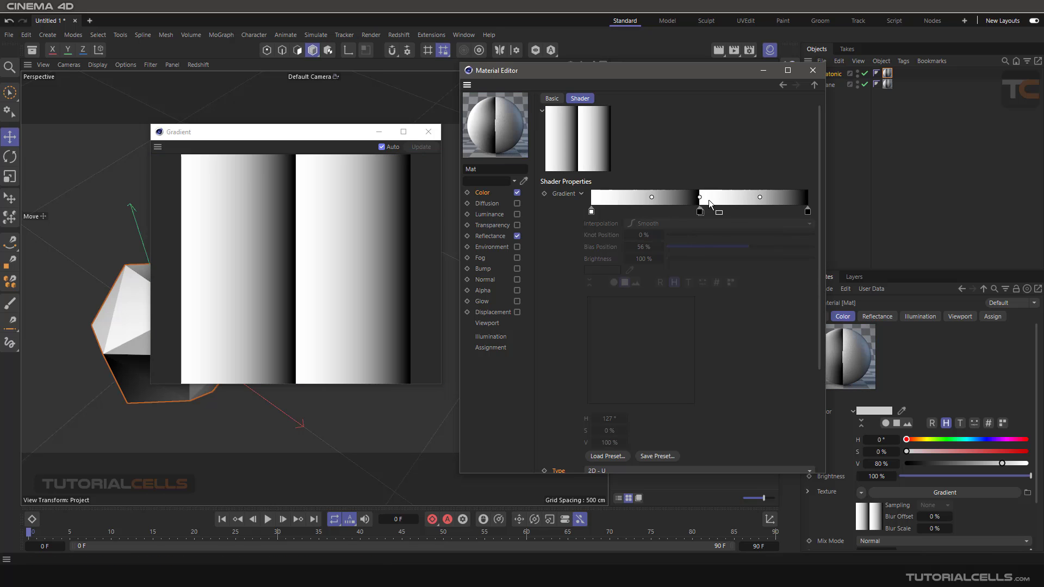
# Step: Switch the gradient knot size to small, then back to medium
pyautogui.rightClick(709, 200)
pyautogui.moveTo(725, 284)
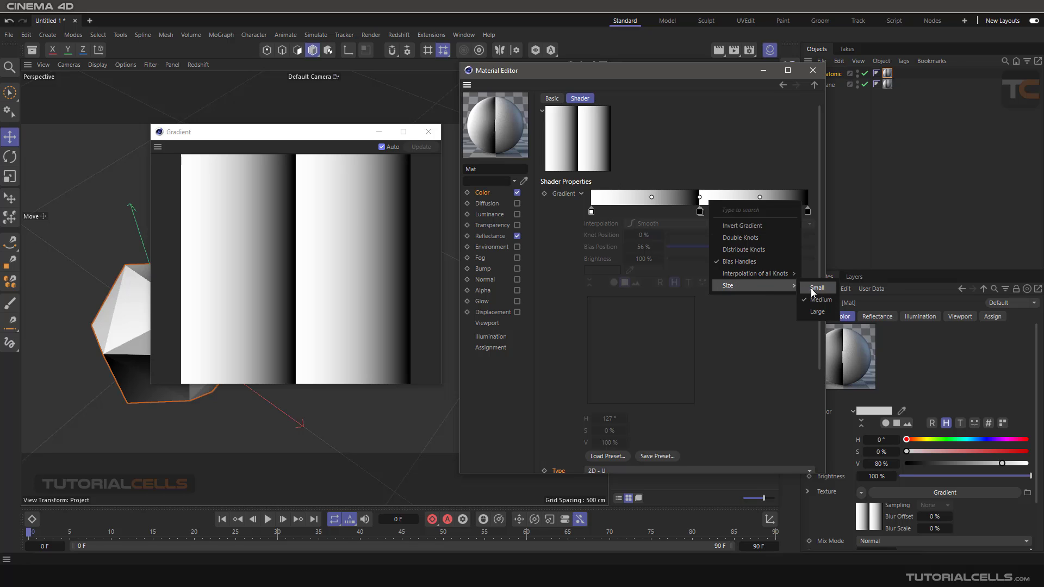
pyautogui.click(813, 289)
pyautogui.rightClick(722, 192)
pyautogui.moveTo(761, 279)
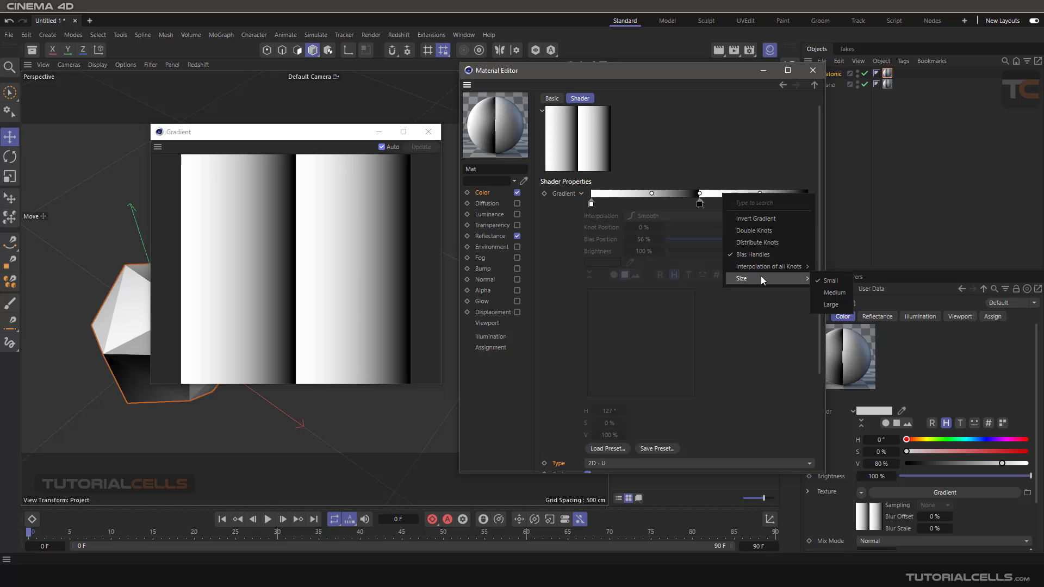
pyautogui.click(820, 293)
# Step: Distribute all the gradient knots evenly
pyautogui.rightClick(735, 201)
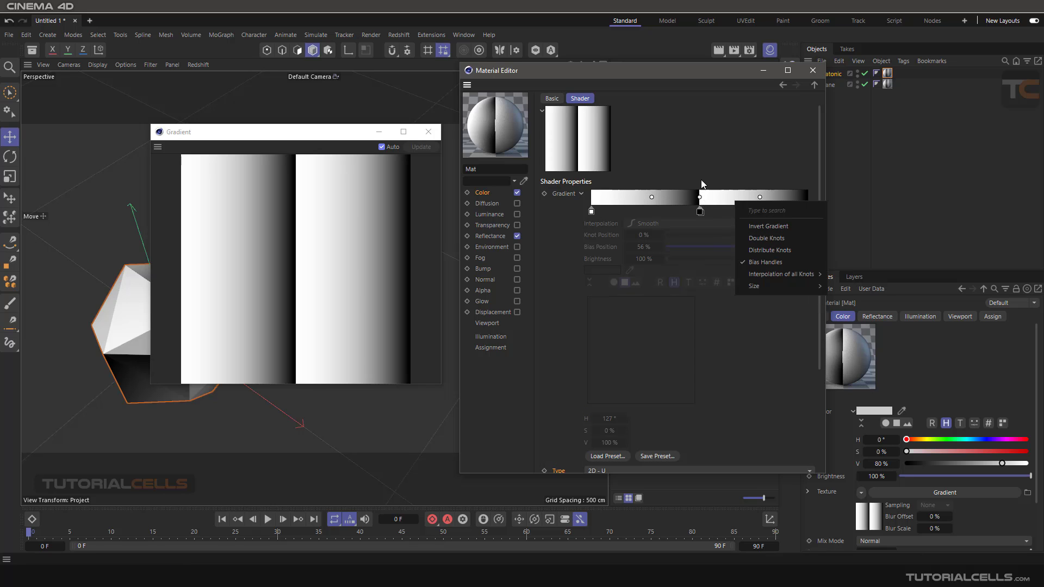
pyautogui.click(761, 250)
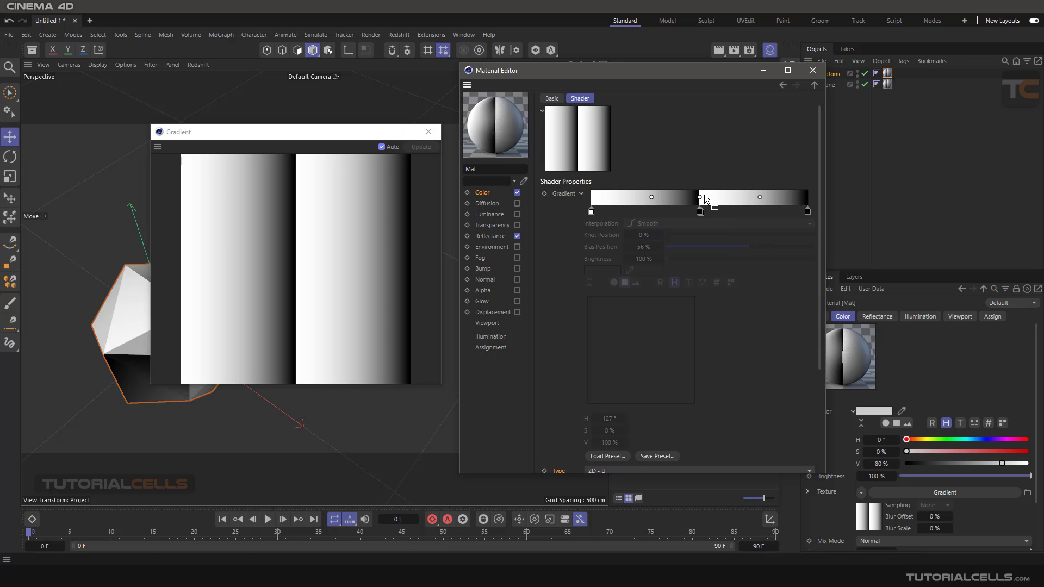
pyautogui.rightClick(720, 198)
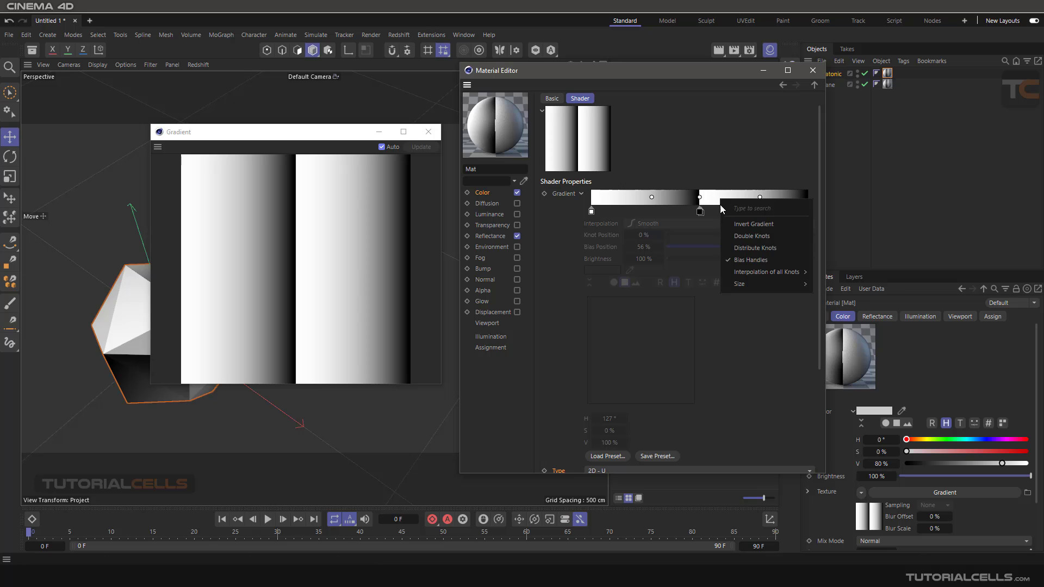
pyautogui.click(733, 249)
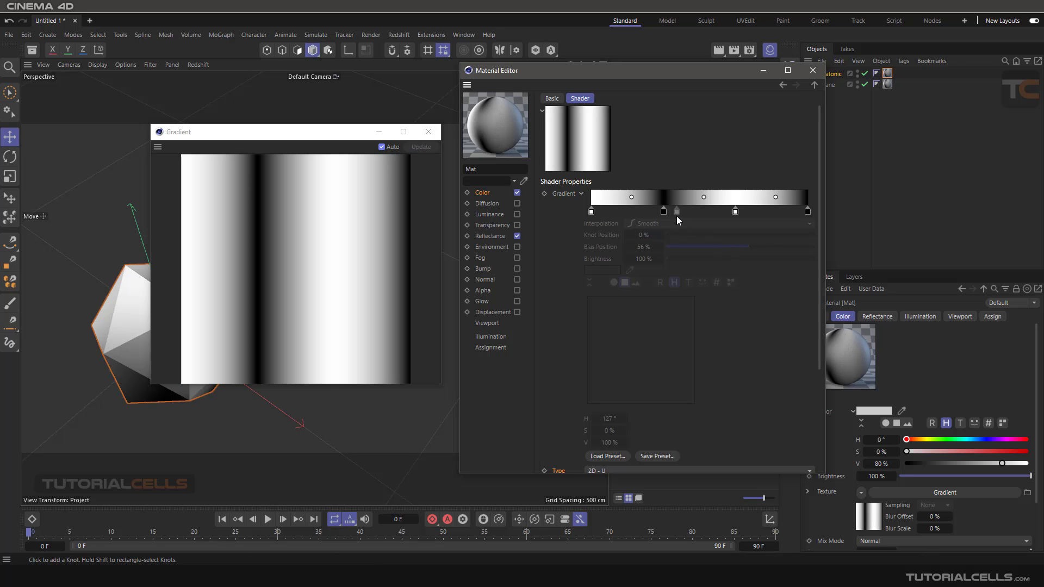
# Step: Shift the bias handles, setting the first to 34.59 %, and delete the two middle knots
pyautogui.moveTo(705, 198); pyautogui.dragTo(717, 197)
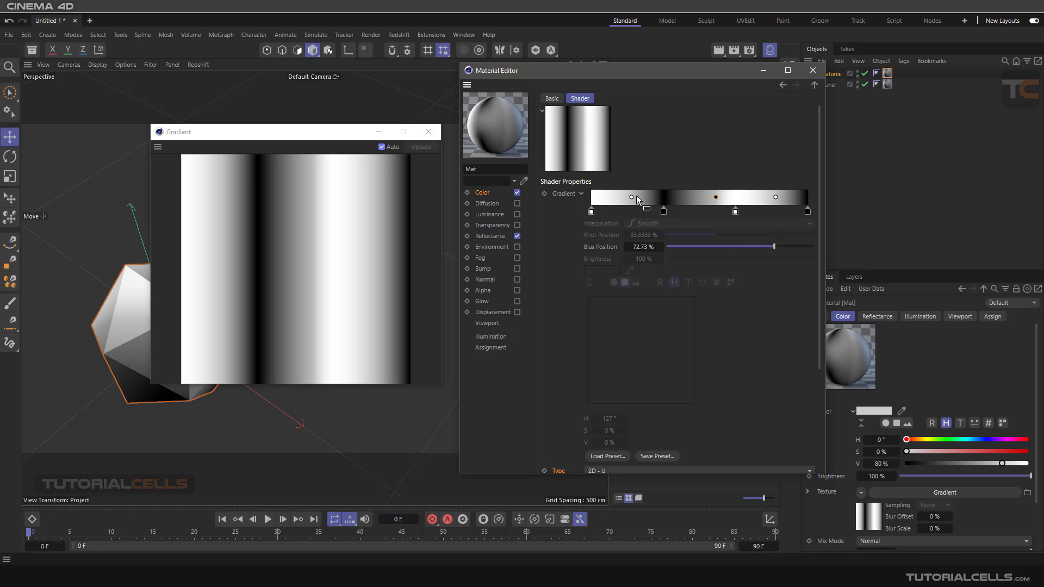
pyautogui.moveTo(631, 198); pyautogui.dragTo(729, 213)
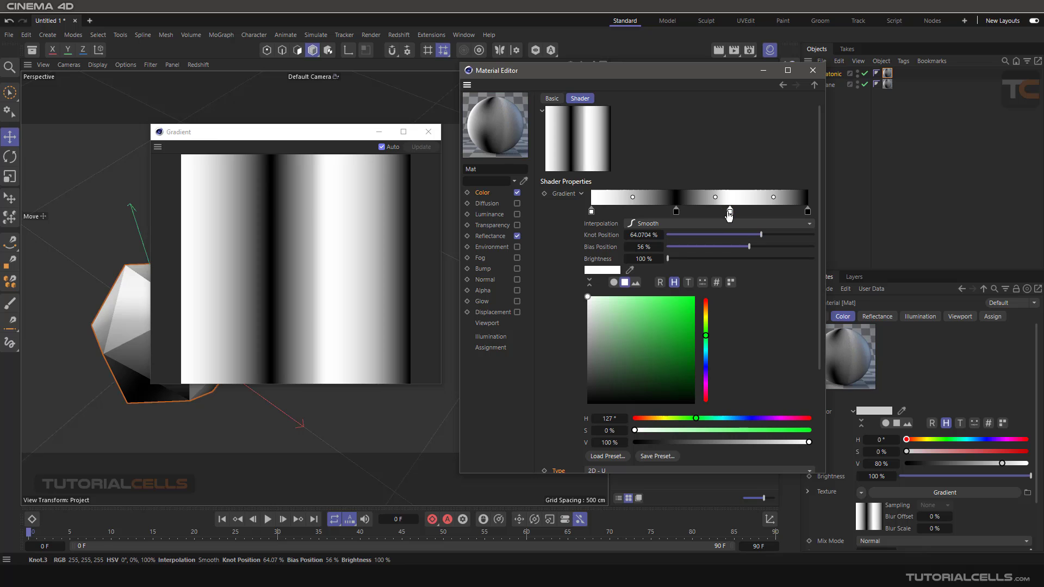
pyautogui.press('Delete')
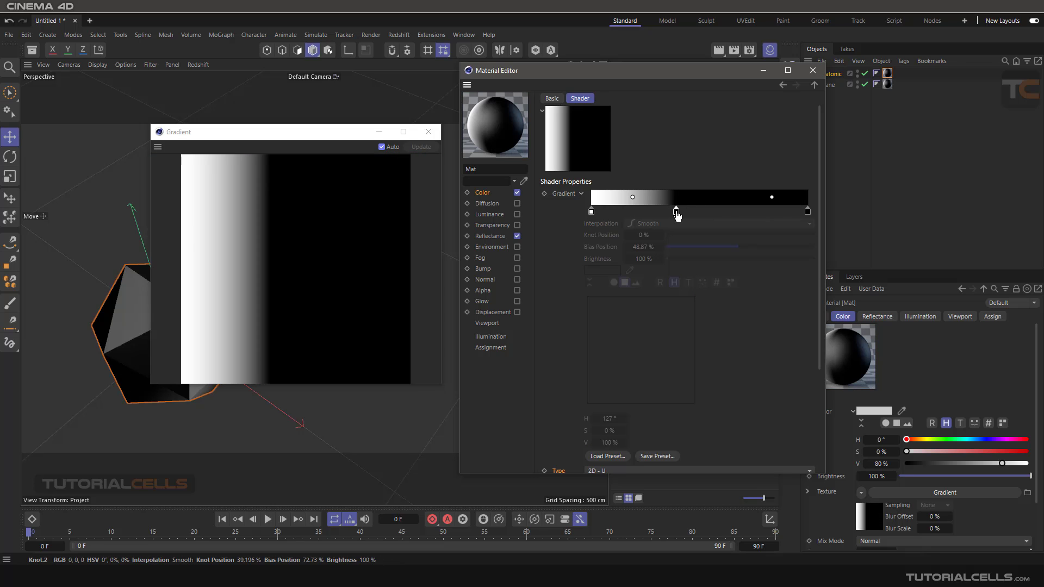
pyautogui.click(677, 211)
pyautogui.press('Delete')
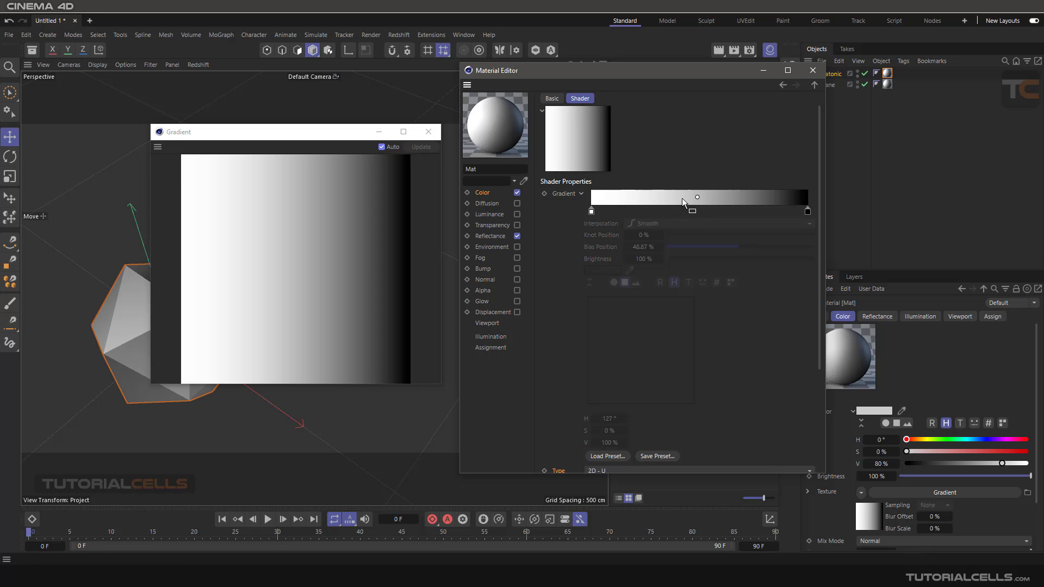
# Step: Colour the first gradient knot full bright green
pyautogui.rightClick(681, 197)
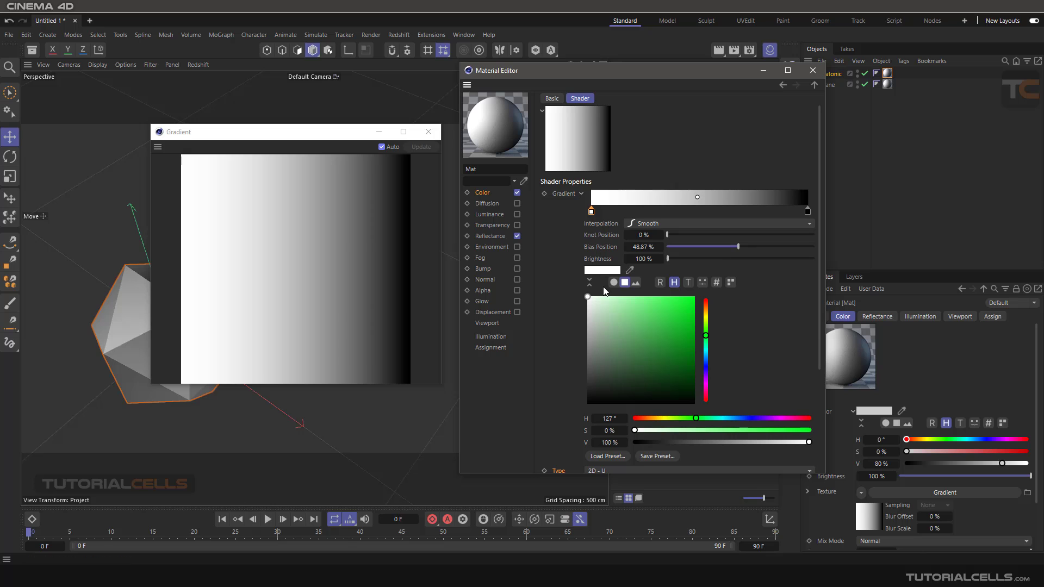
pyautogui.click(657, 315)
pyautogui.moveTo(657, 315); pyautogui.dragTo(695, 297)
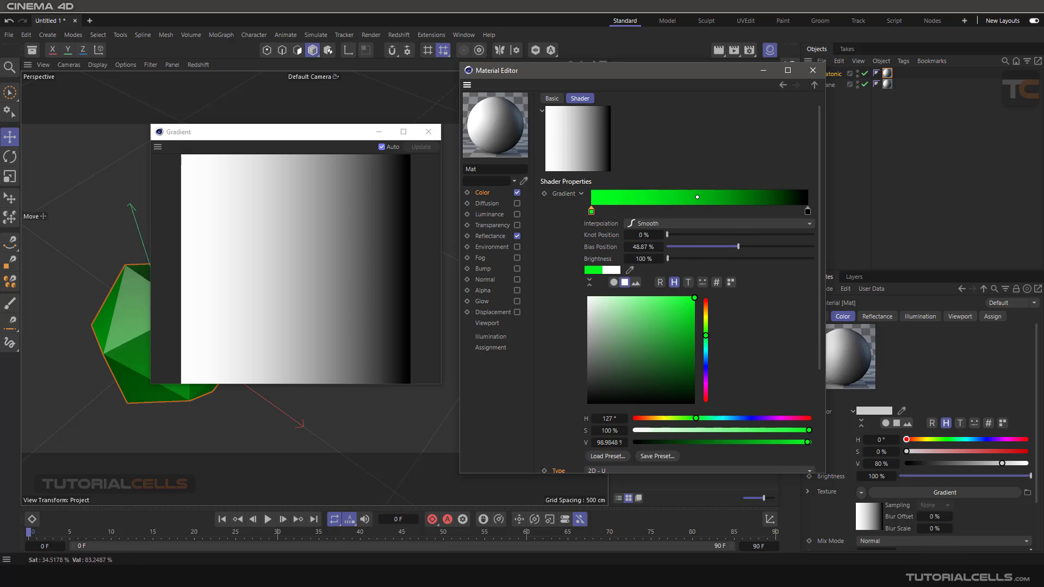
# Step: Colour the end knot saturated red using the colour wheel
pyautogui.click(808, 213)
pyautogui.moveTo(706, 301)
pyautogui.mouseDown()
pyautogui.moveTo(712, 411)
pyautogui.moveTo(706, 308)
pyautogui.mouseUp()
pyautogui.click(614, 282)
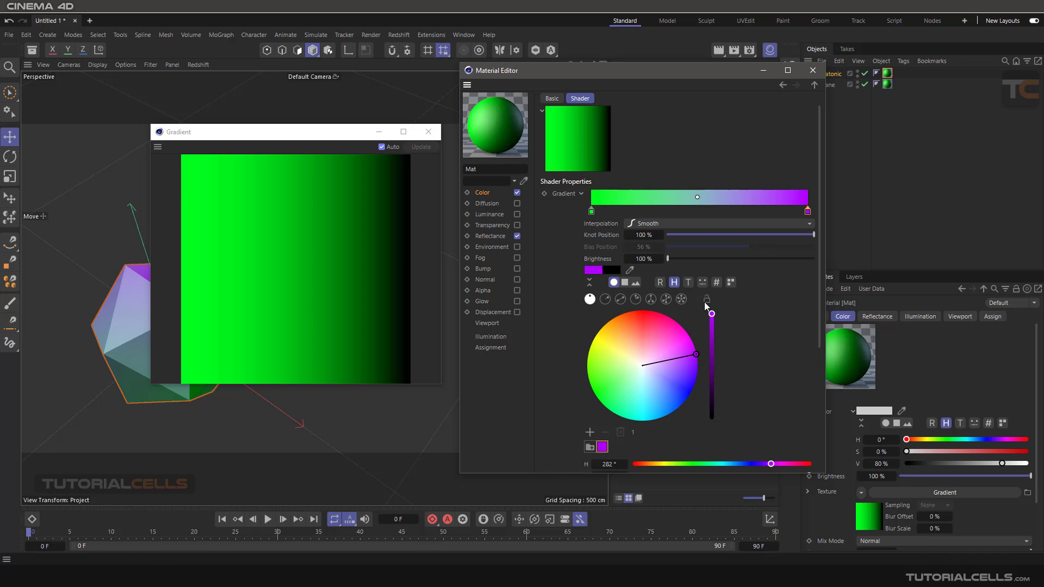
pyautogui.click(649, 343)
pyautogui.moveTo(649, 342); pyautogui.dragTo(646, 311)
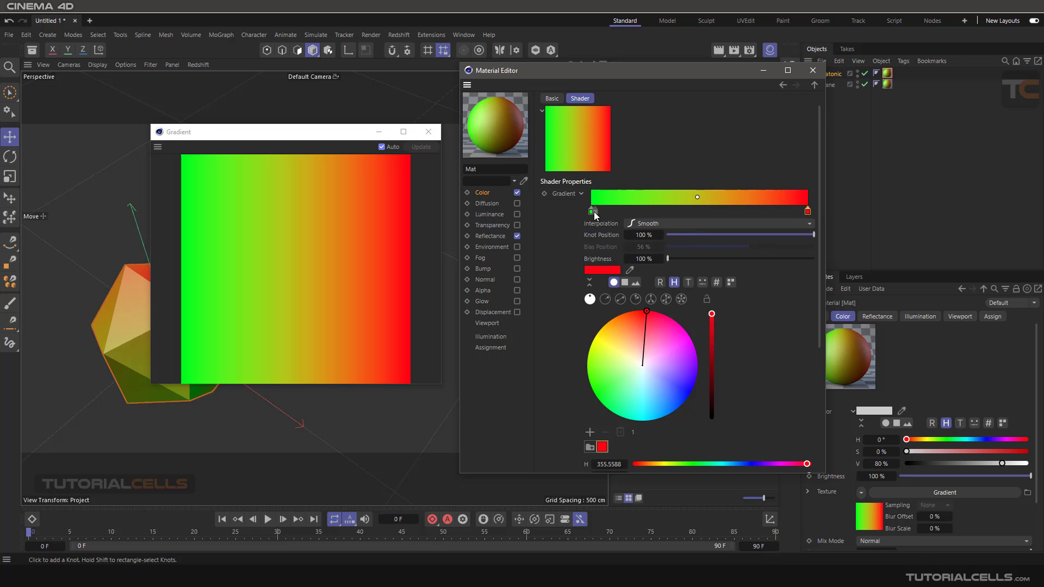
pyautogui.click(648, 225)
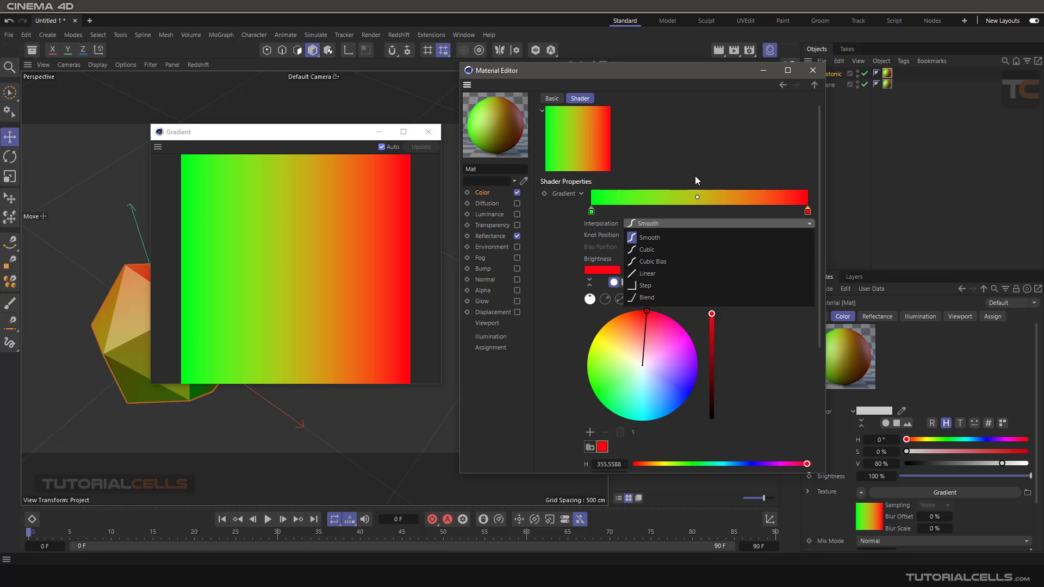
# Step: Try Cubic, Cubic Bias and Linear interpolation on the end knot, settling on Step
pyautogui.click(647, 250)
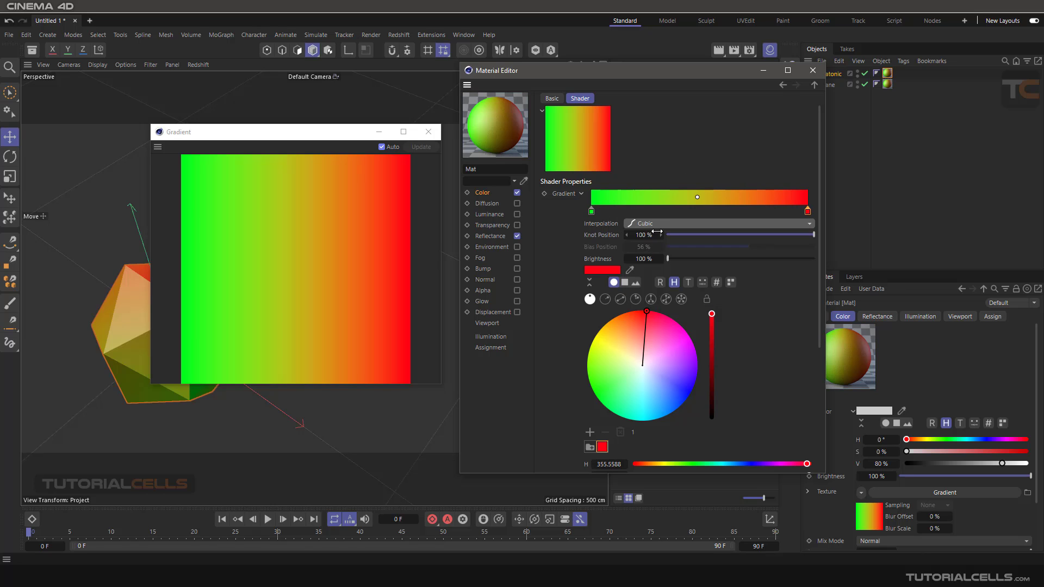
pyautogui.rightClick(668, 200)
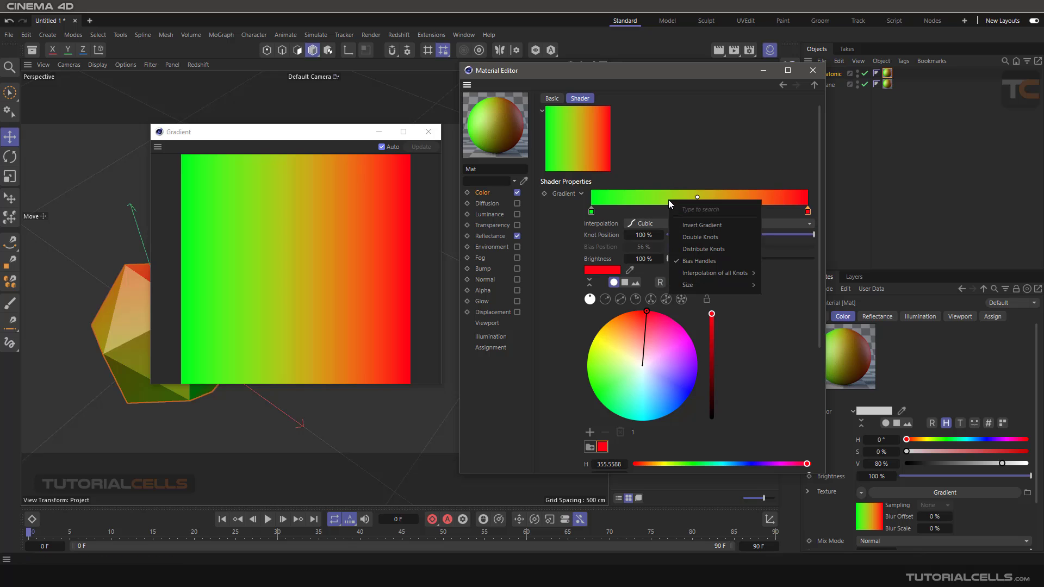
pyautogui.click(644, 220)
pyautogui.click(646, 221)
pyautogui.click(653, 264)
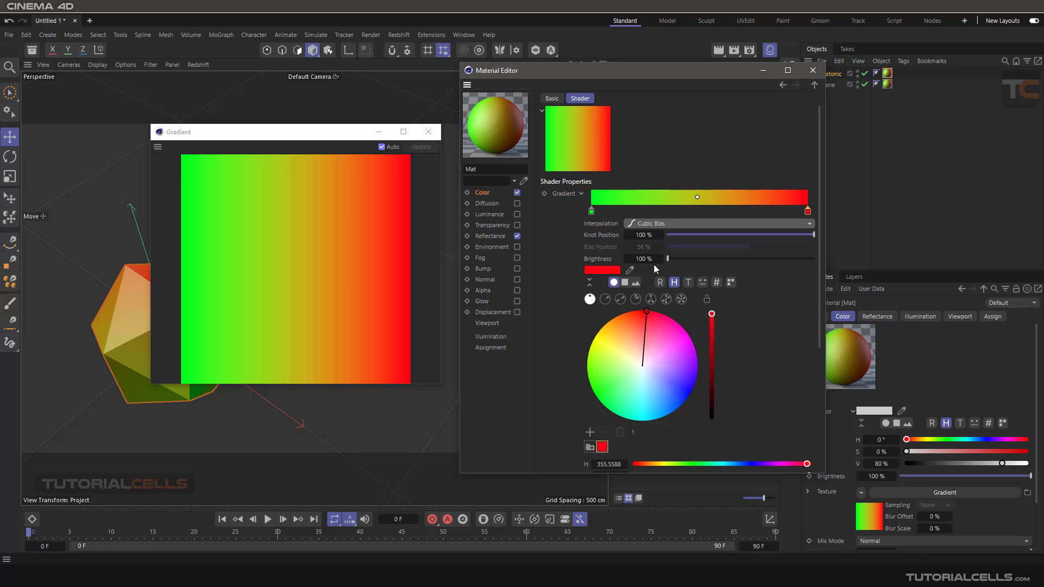
pyautogui.click(653, 224)
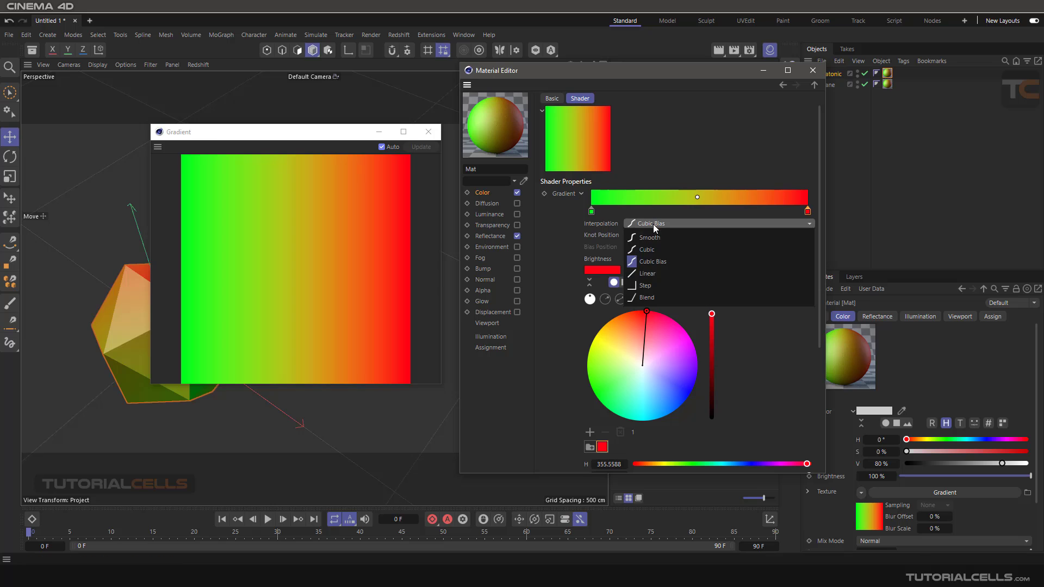
pyautogui.click(647, 273)
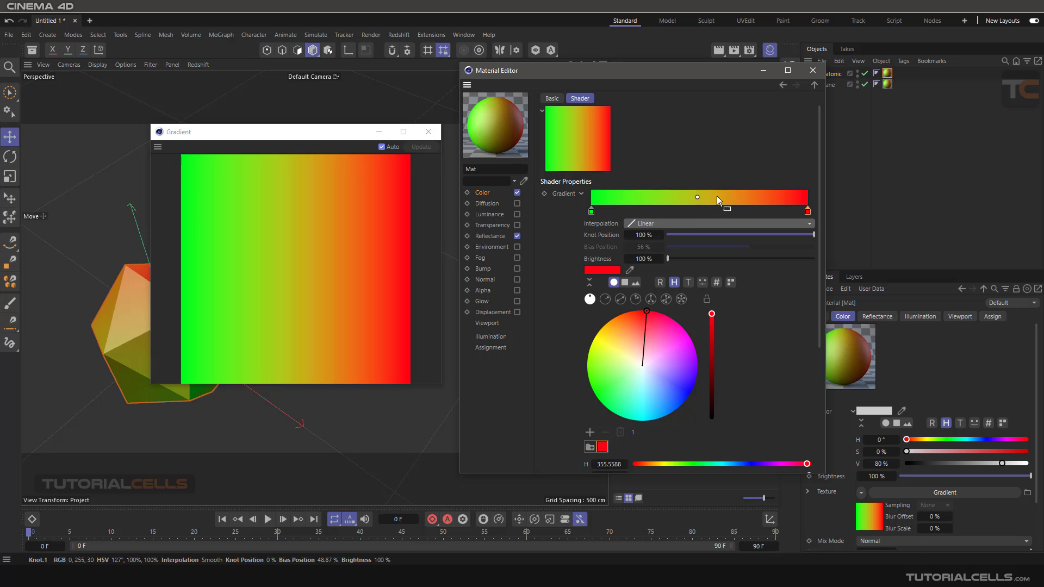
pyautogui.click(652, 224)
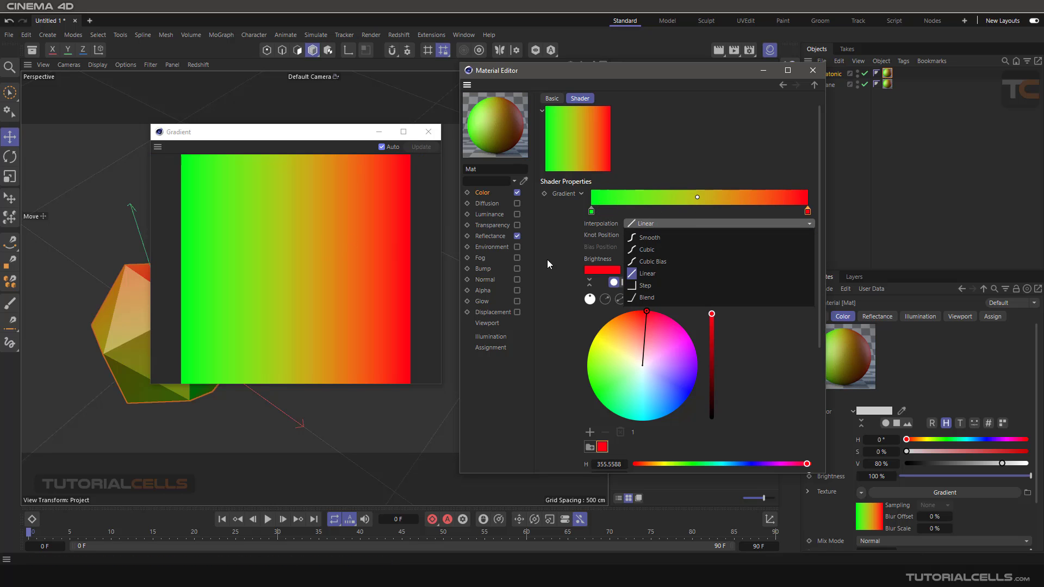
pyautogui.click(638, 285)
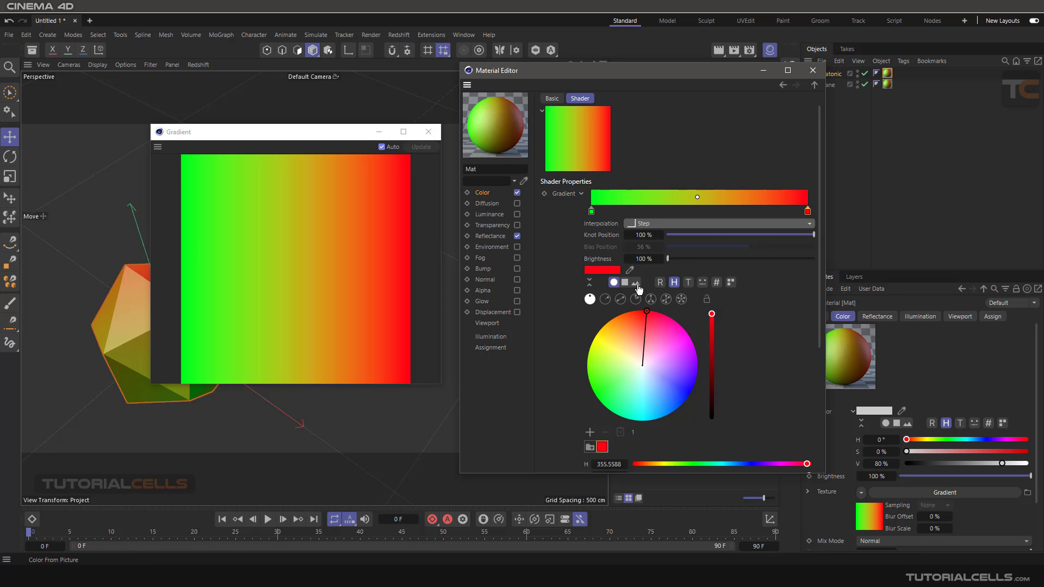
# Step: Keep the green start knot on Smooth interpolation
pyautogui.click(591, 211)
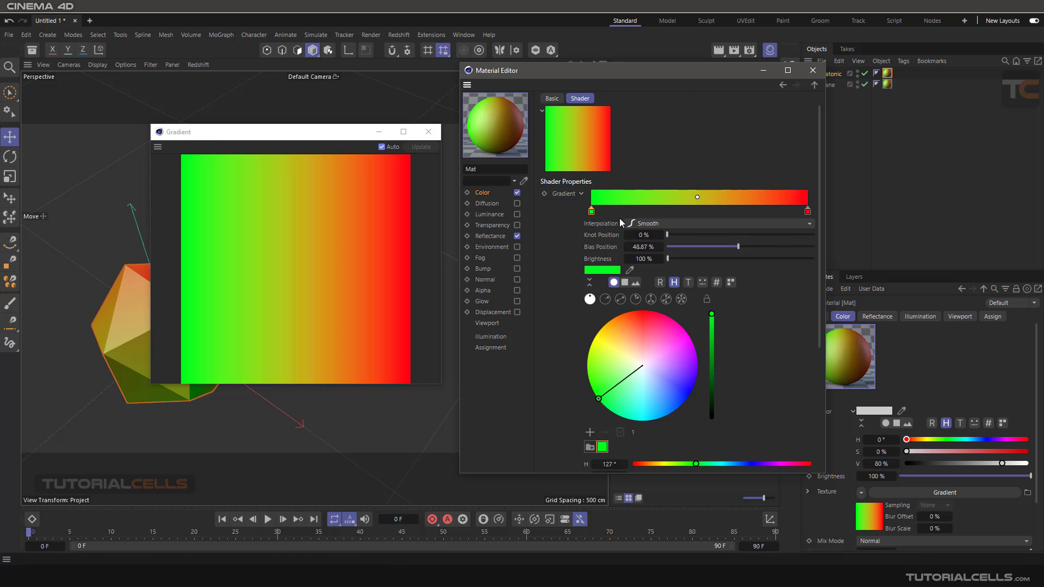
pyautogui.click(638, 224)
pyautogui.click(646, 239)
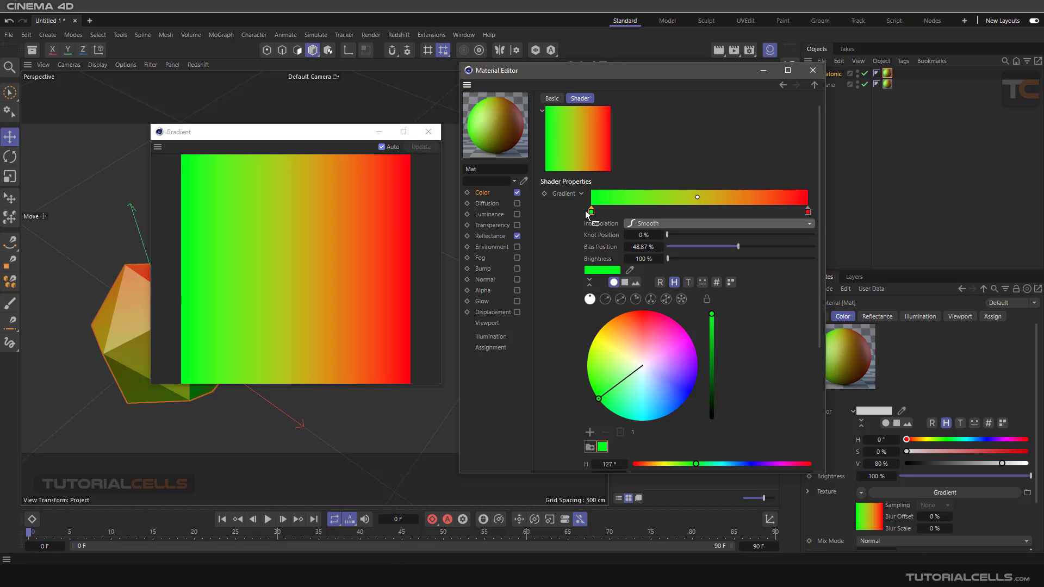
# Step: Nudge the bias position to 44 % and add a mid knot and a yellow knot at about 68 %
pyautogui.click(697, 199)
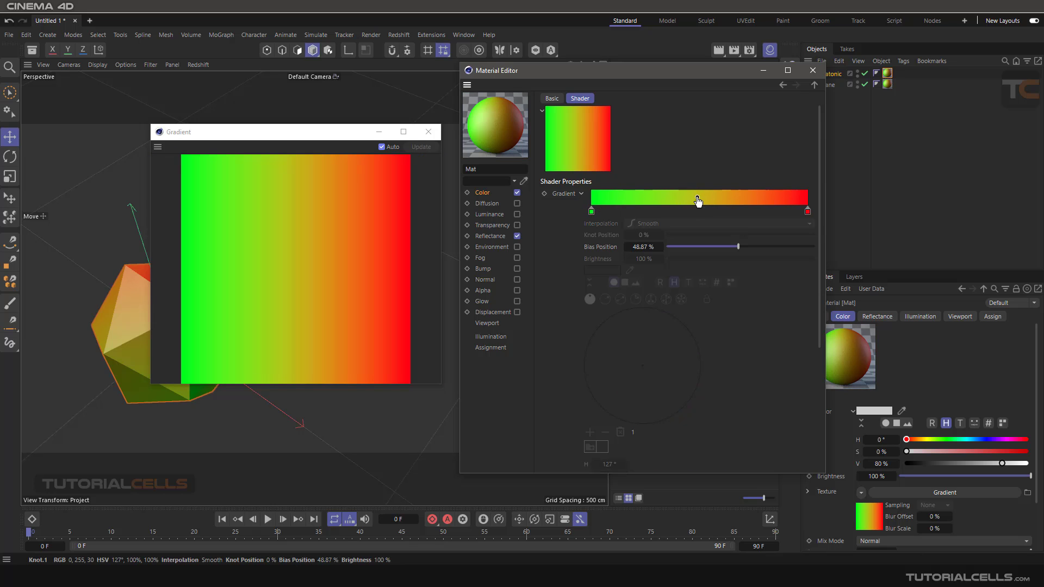
pyautogui.moveTo(738, 247); pyautogui.dragTo(736, 248)
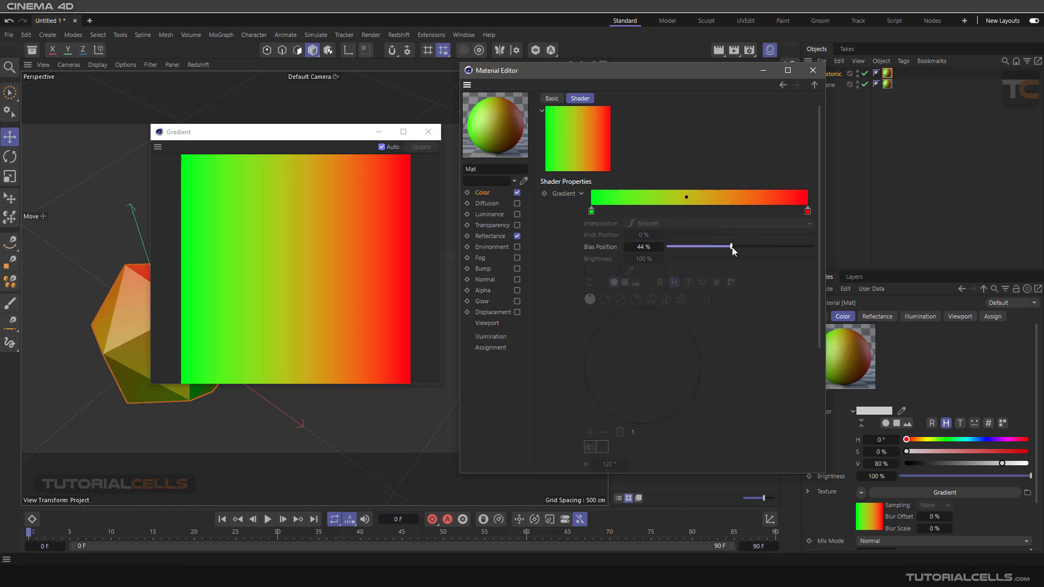
pyautogui.keyDown('ctrl'); pyautogui.moveTo(591, 212); pyautogui.dragTo(691, 212); pyautogui.keyUp('ctrl')
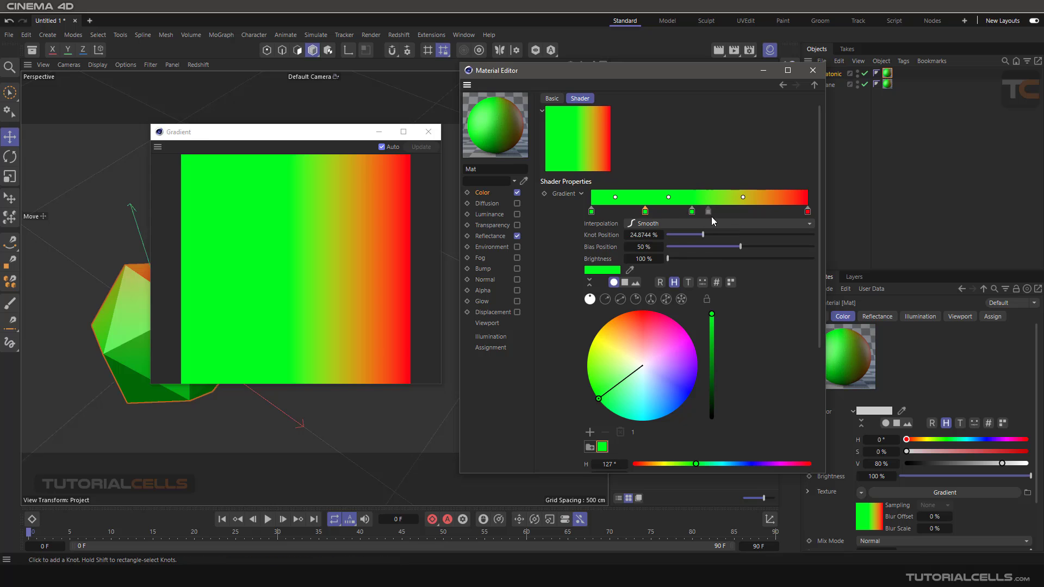
pyautogui.click(735, 212)
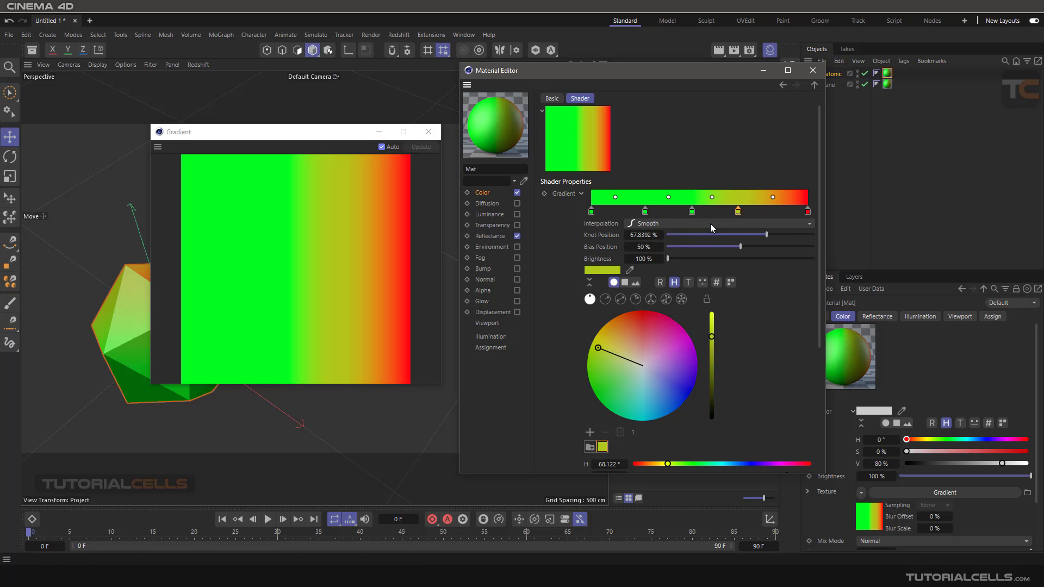
# Step: Turn the 24.87 % knot blue and remove the green 46.48 % knot
pyautogui.click(645, 211)
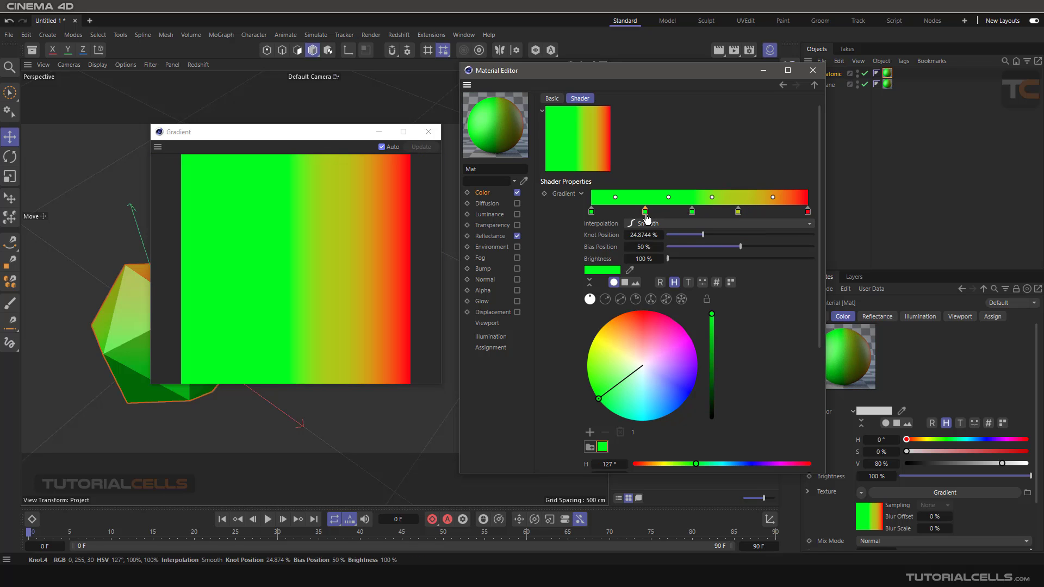
pyautogui.click(671, 366)
pyautogui.click(692, 212)
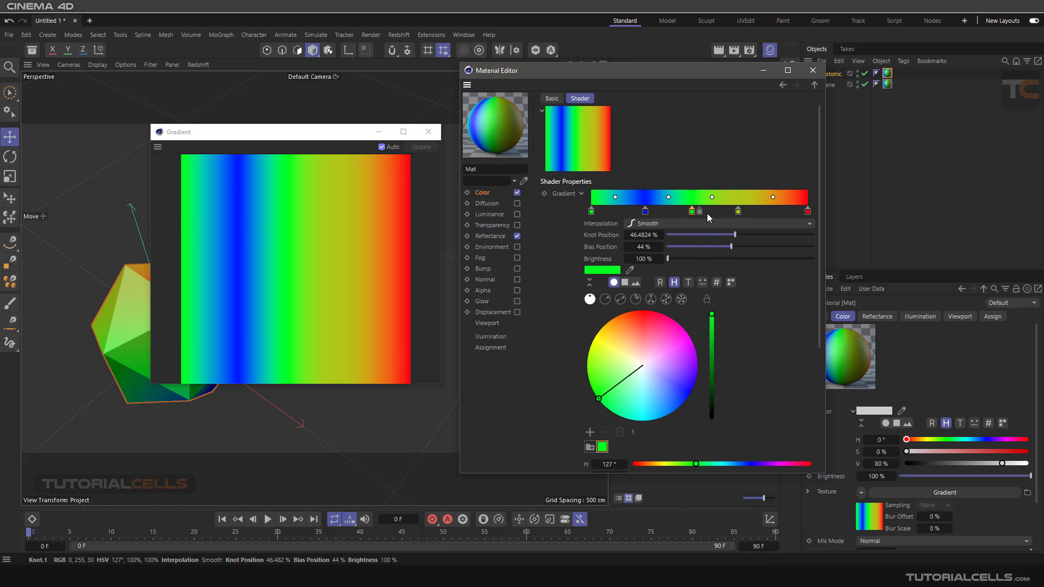
pyautogui.moveTo(694, 217); pyautogui.dragTo(681, 215)
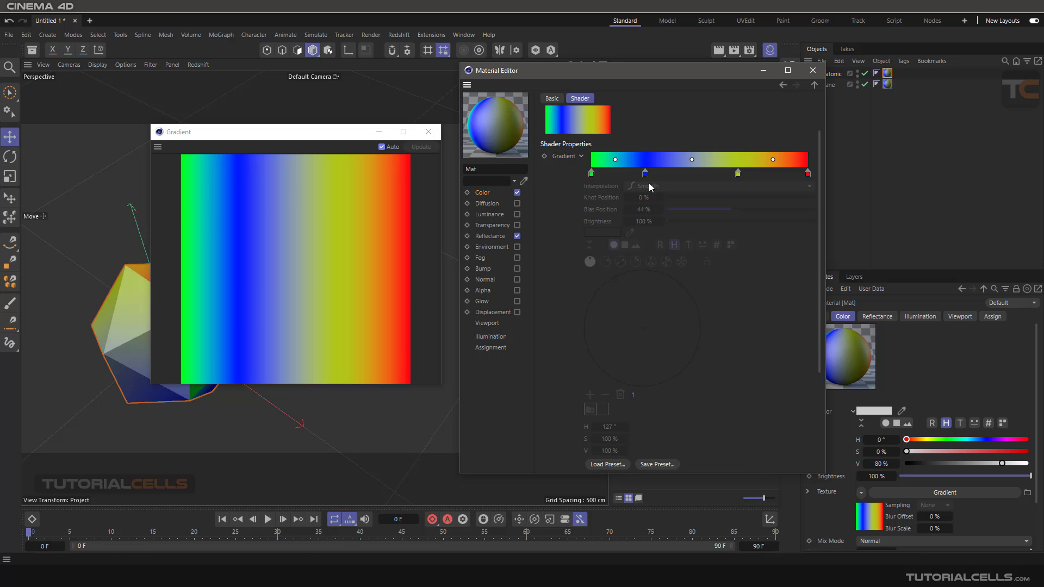
# Step: Slide the blue knot to about 37.69 % and recolour the yellow knot green
pyautogui.moveTo(645, 173); pyautogui.dragTo(746, 174)
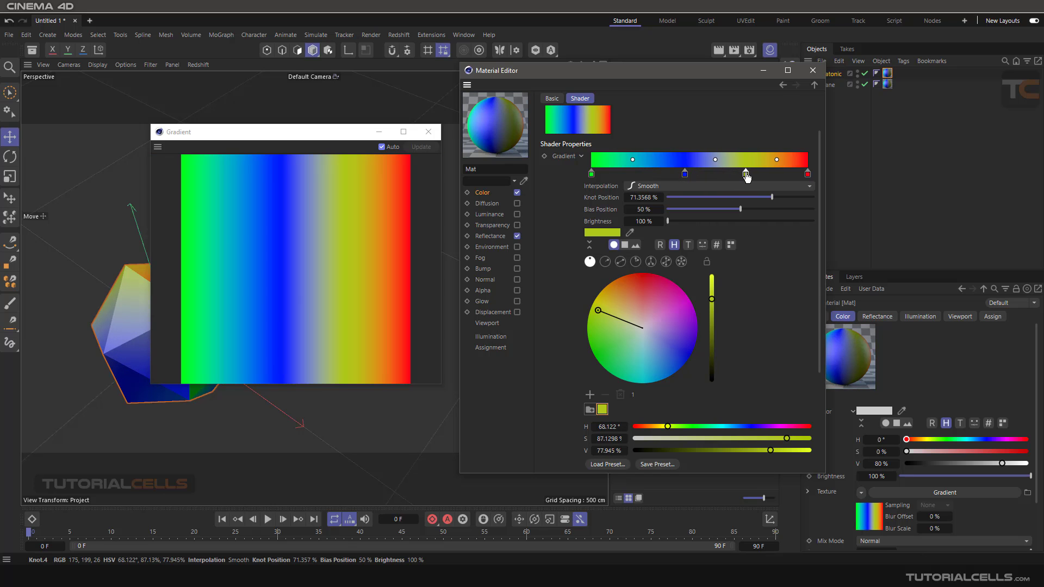
pyautogui.moveTo(598, 310); pyautogui.dragTo(600, 363)
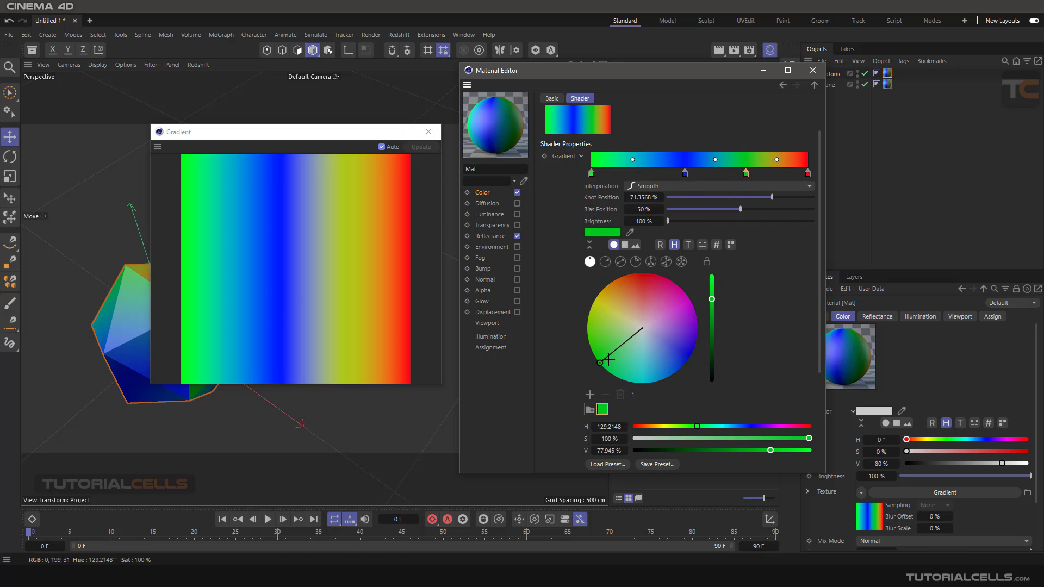
pyautogui.click(685, 174)
# Step: Set the blue knot's interpolation to Linear, then to Step
pyautogui.click(657, 186)
pyautogui.click(650, 230)
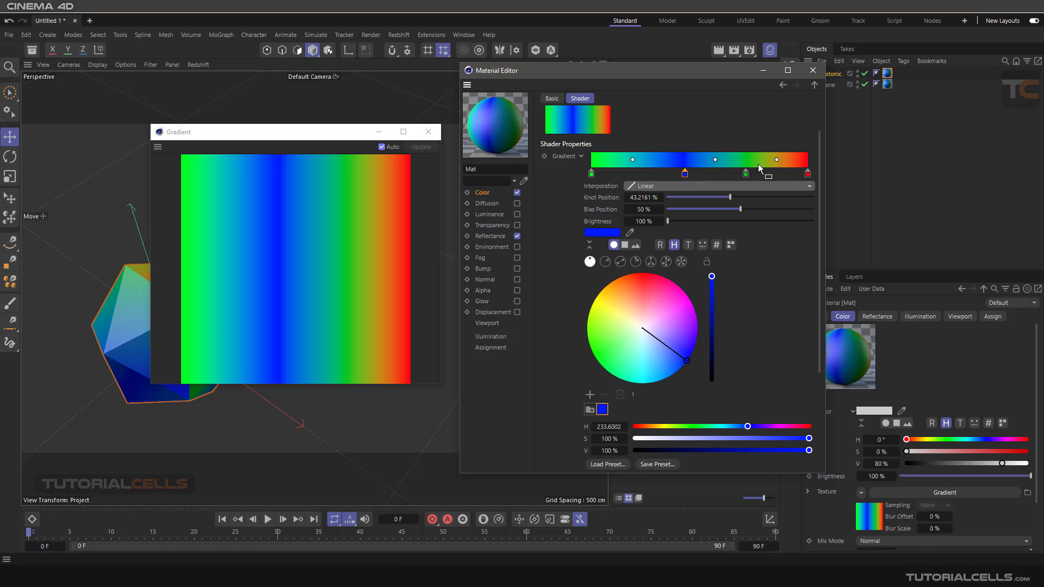
pyautogui.click(667, 186)
pyautogui.click(647, 246)
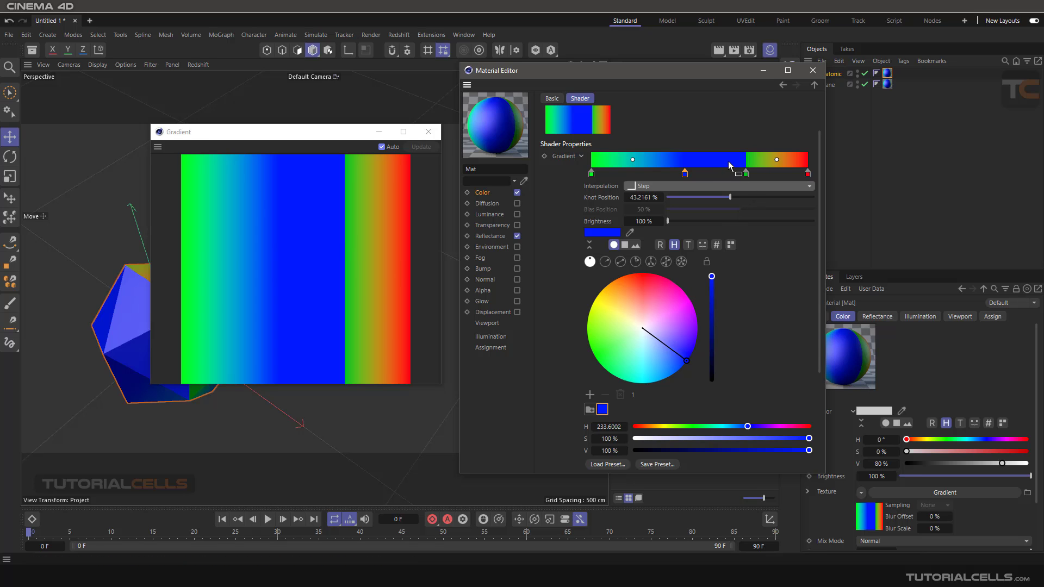
# Step: Set the blue knot's interpolation to Blend and move it left to about 36.43%
pyautogui.click(671, 185)
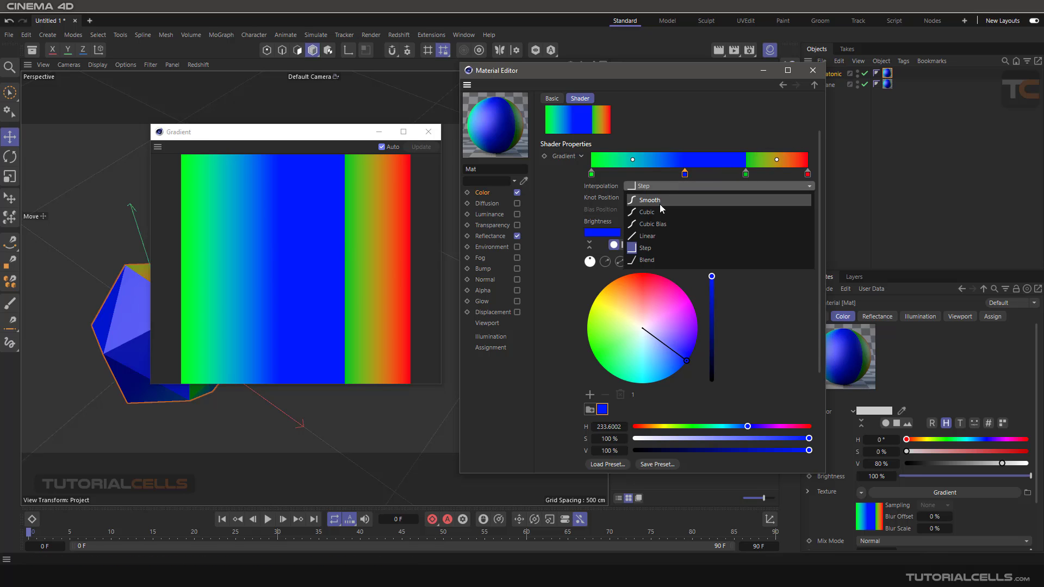
pyautogui.click(647, 260)
pyautogui.moveTo(684, 178); pyautogui.dragTo(677, 174)
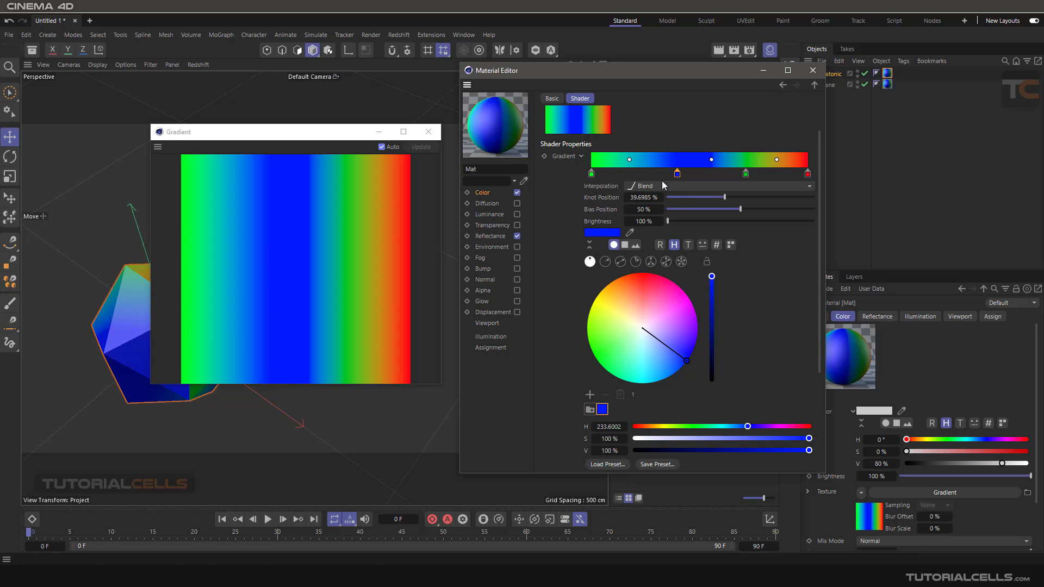
pyautogui.moveTo(677, 179); pyautogui.dragTo(673, 184)
# Step: Pull the blend bias to 40.29% and raise the blue knot's brightness to 165%
pyautogui.moveTo(741, 211); pyautogui.dragTo(736, 211)
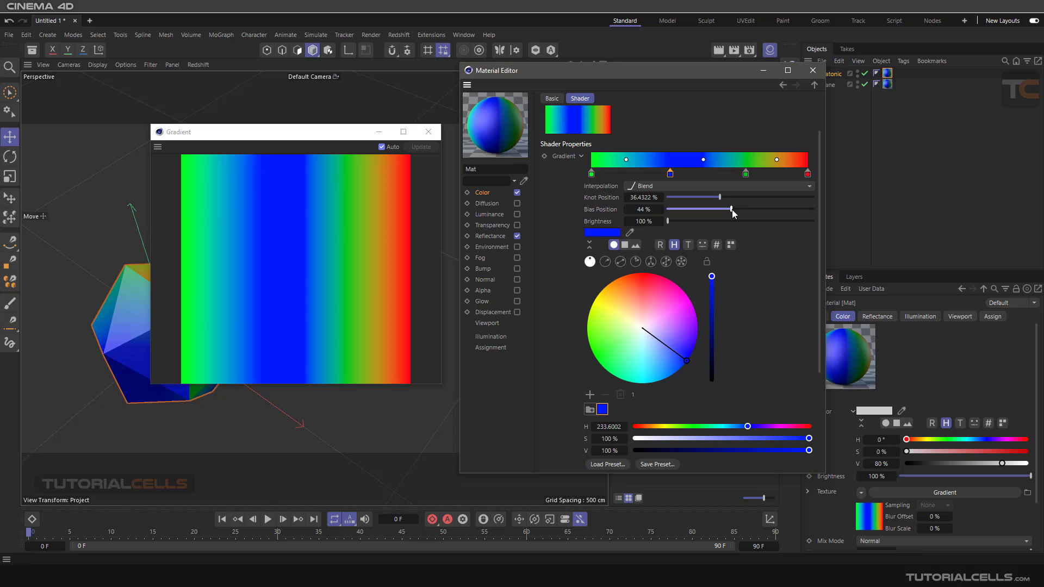
pyautogui.click(703, 160)
pyautogui.moveTo(703, 161); pyautogui.dragTo(700, 160)
pyautogui.click(670, 173)
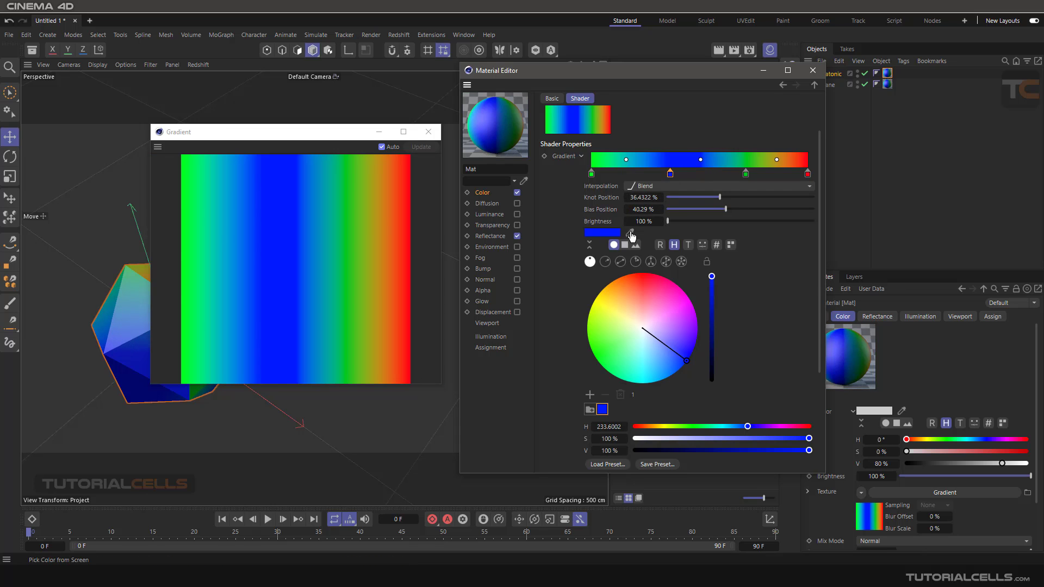
pyautogui.moveTo(668, 220)
pyautogui.mouseDown()
pyautogui.moveTo(691, 223)
pyautogui.moveTo(669, 220)
pyautogui.mouseUp()
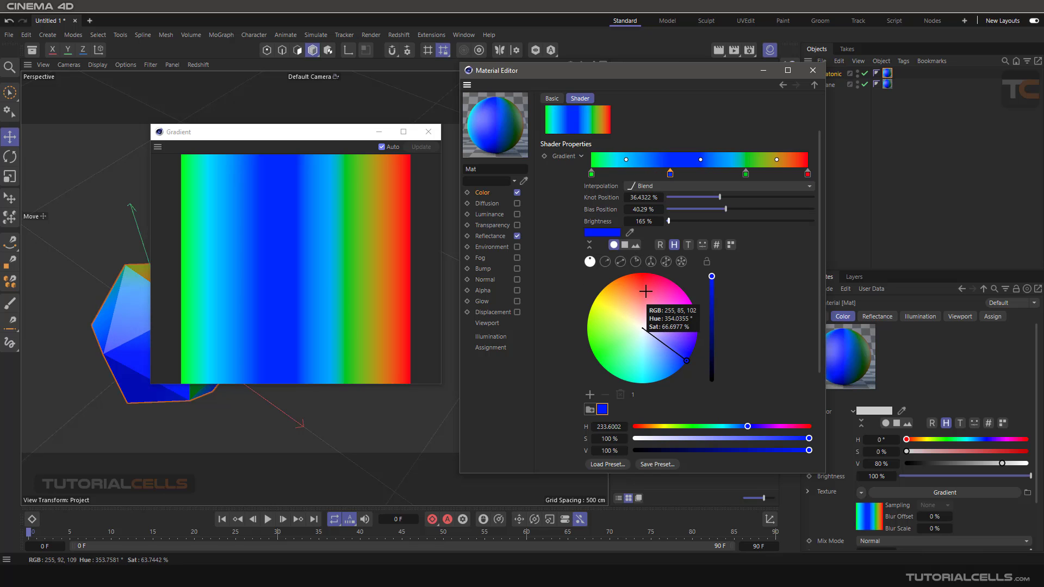
# Step: Add a new knot plus a green knot at the left end, sliding green right to widen it
pyautogui.click(712, 174)
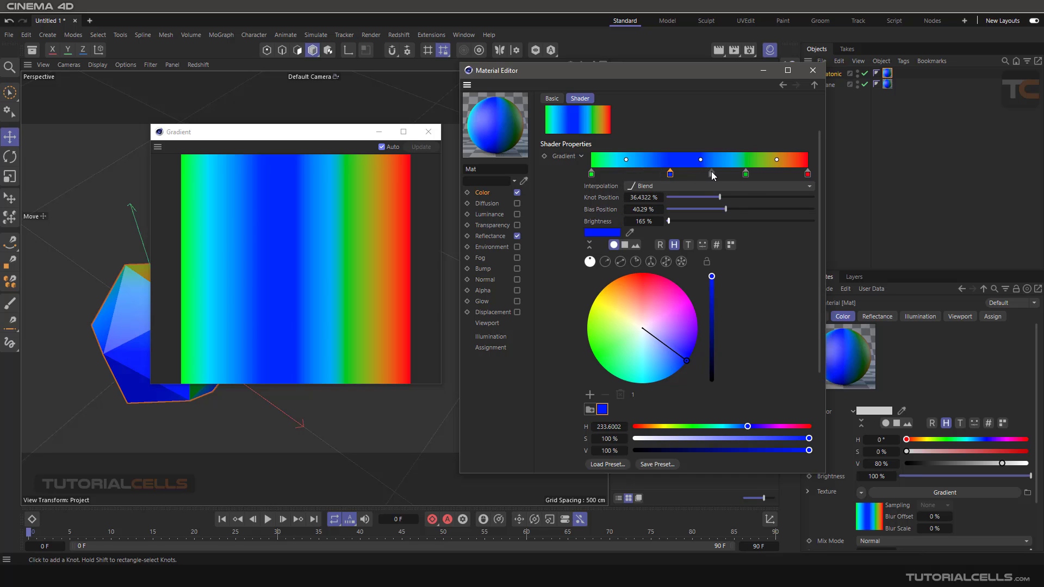
pyautogui.click(596, 173)
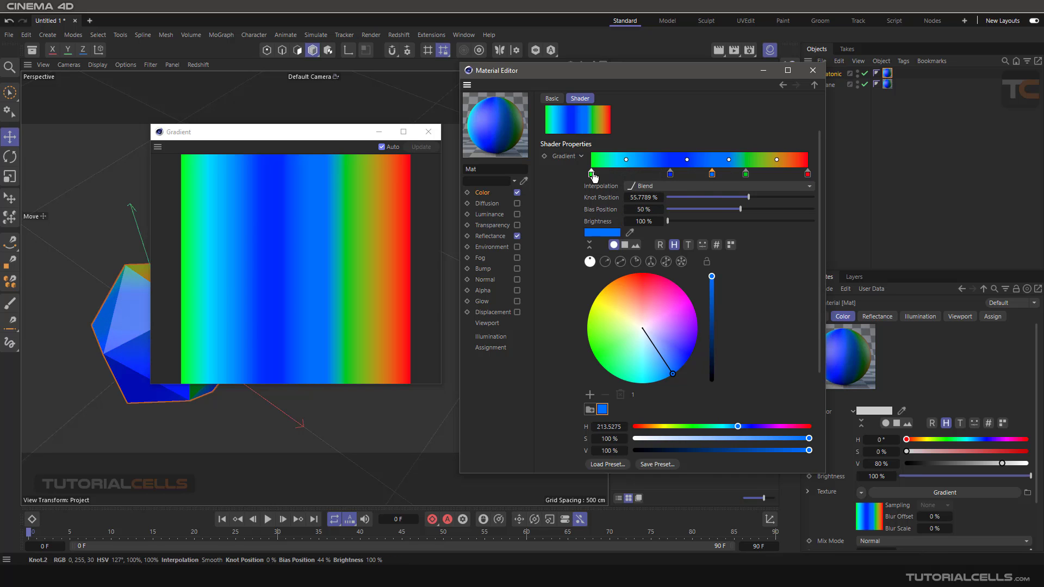
pyautogui.moveTo(596, 174); pyautogui.dragTo(628, 174)
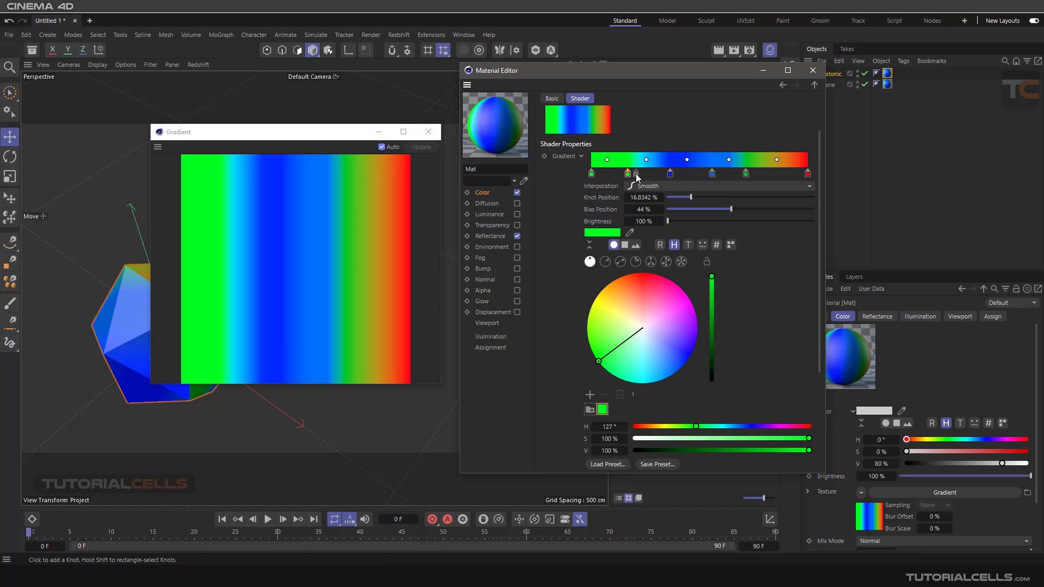
# Step: Delete the extra green knot, move the blue knot right, add a middle knot, and collapse the knot editor
pyautogui.click(745, 174)
pyautogui.press('Delete')
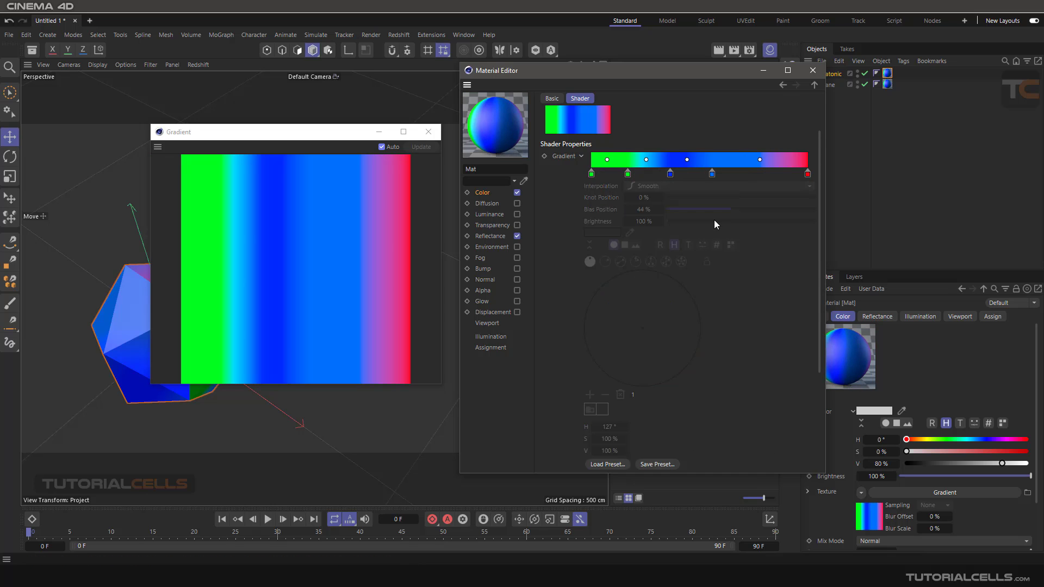
pyautogui.moveTo(712, 173); pyautogui.dragTo(729, 173)
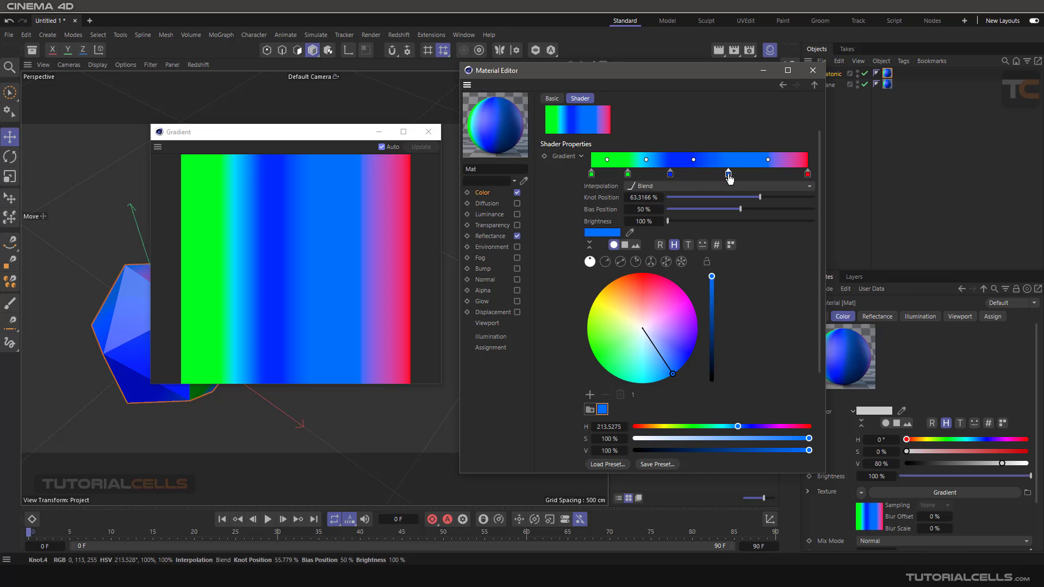
pyautogui.click(682, 174)
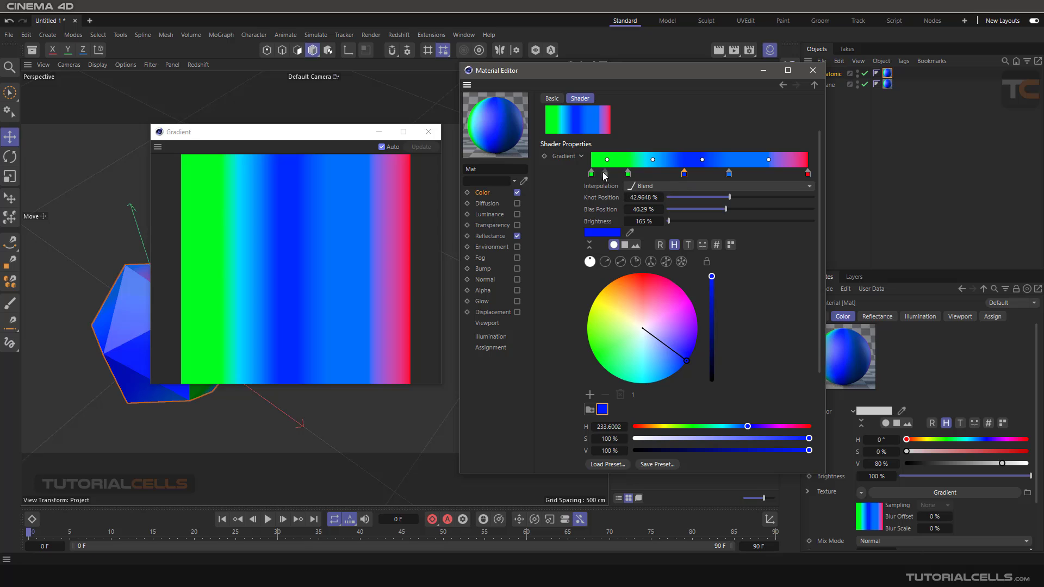
pyautogui.click(581, 157)
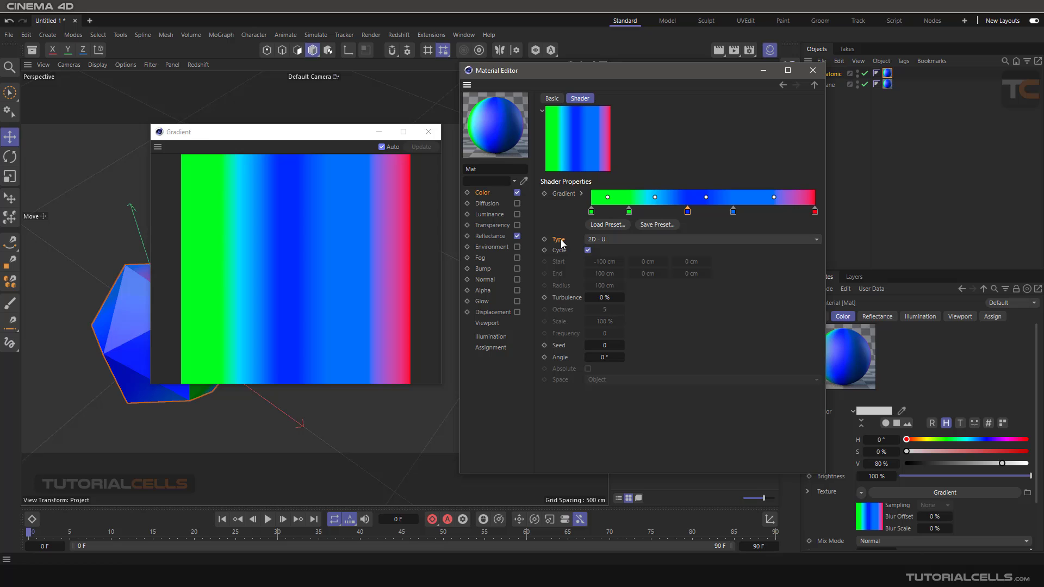
# Step: Review the gradient Type list, keeping it at 2D - U
pyautogui.click(608, 240)
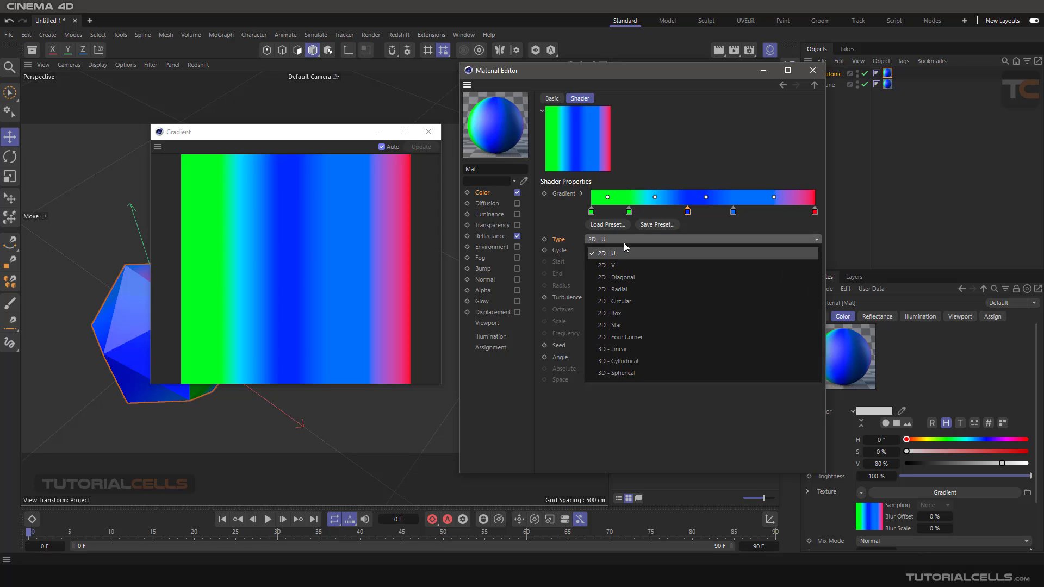
pyautogui.click(569, 220)
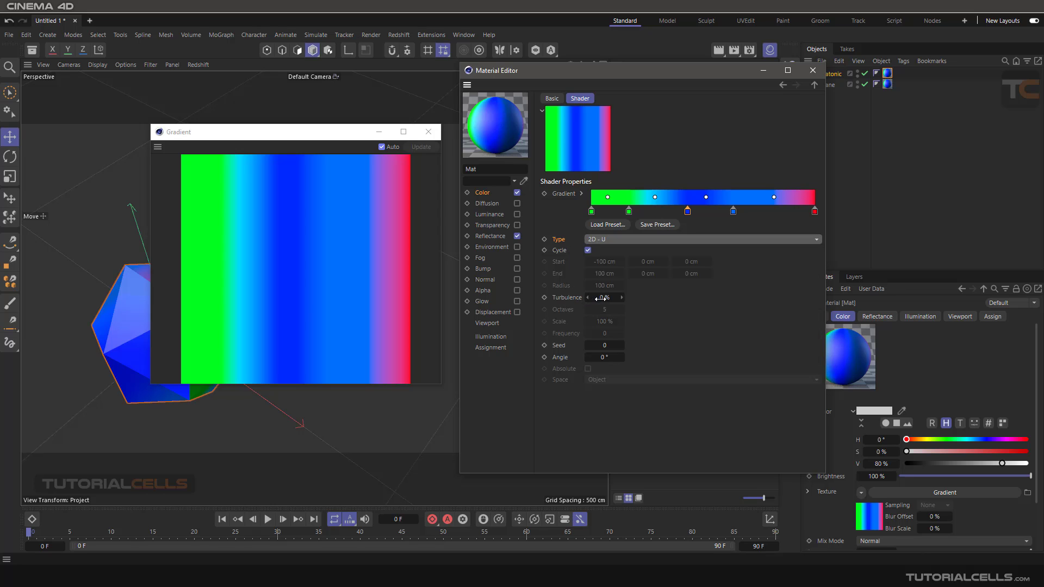
pyautogui.click(595, 241)
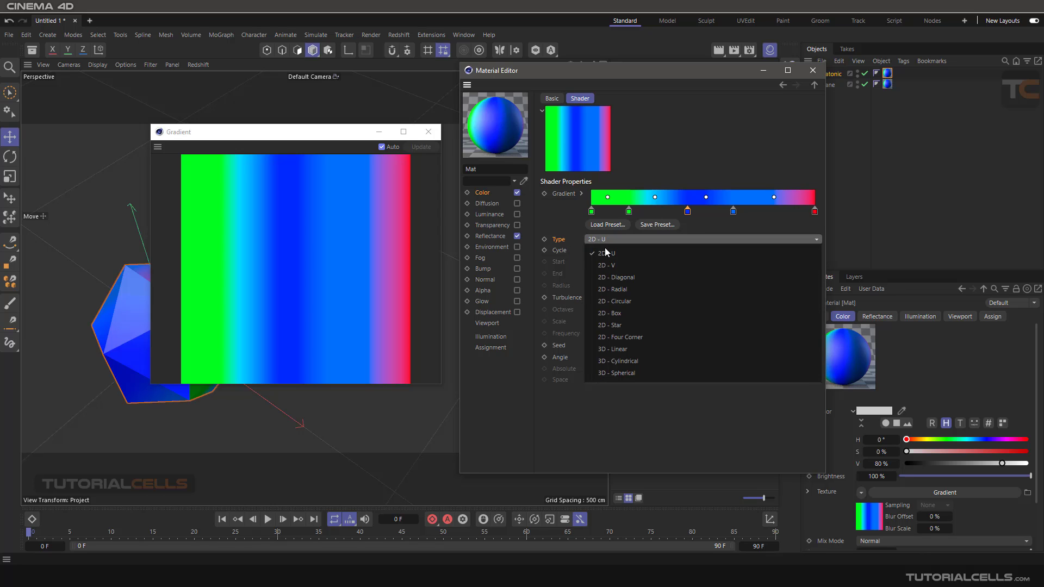
pyautogui.click(594, 395)
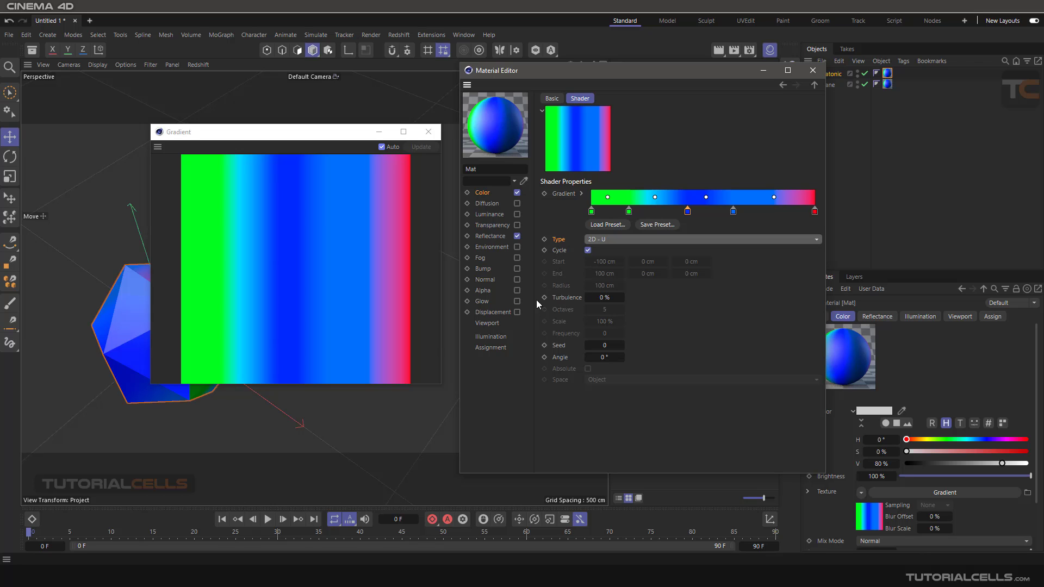
# Step: Set Turbulence to 42% and try Octaves values, ending at 5
pyautogui.click(622, 297)
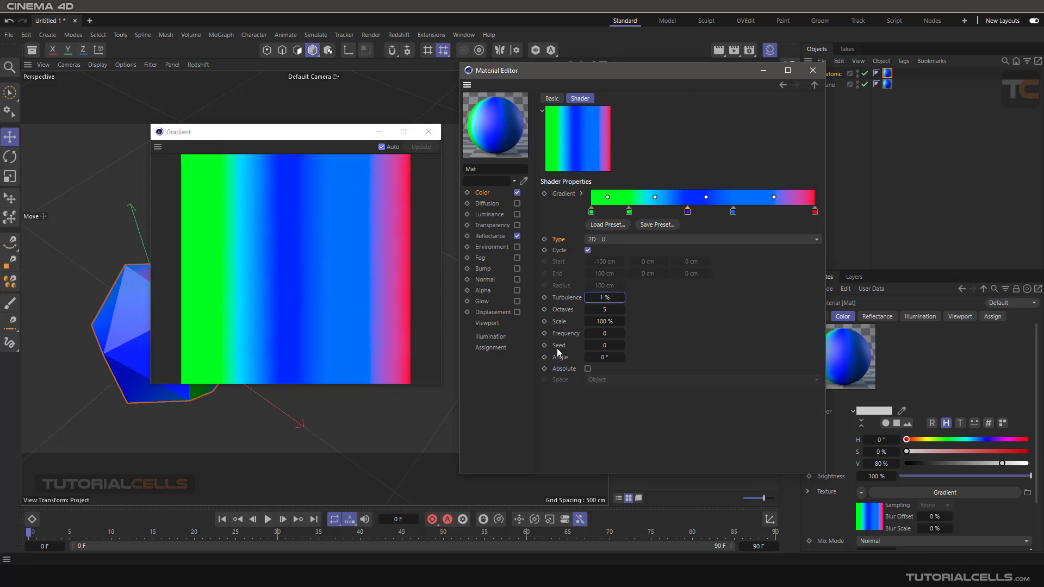
pyautogui.moveTo(596, 297); pyautogui.dragTo(601, 298)
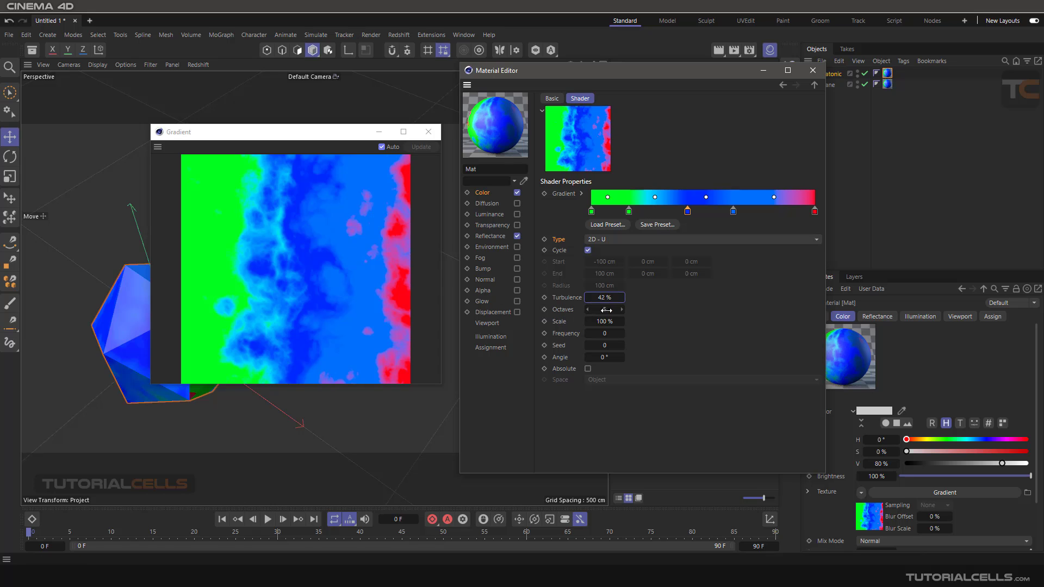
pyautogui.click(622, 310)
pyautogui.moveTo(622, 310); pyautogui.dragTo(631, 309)
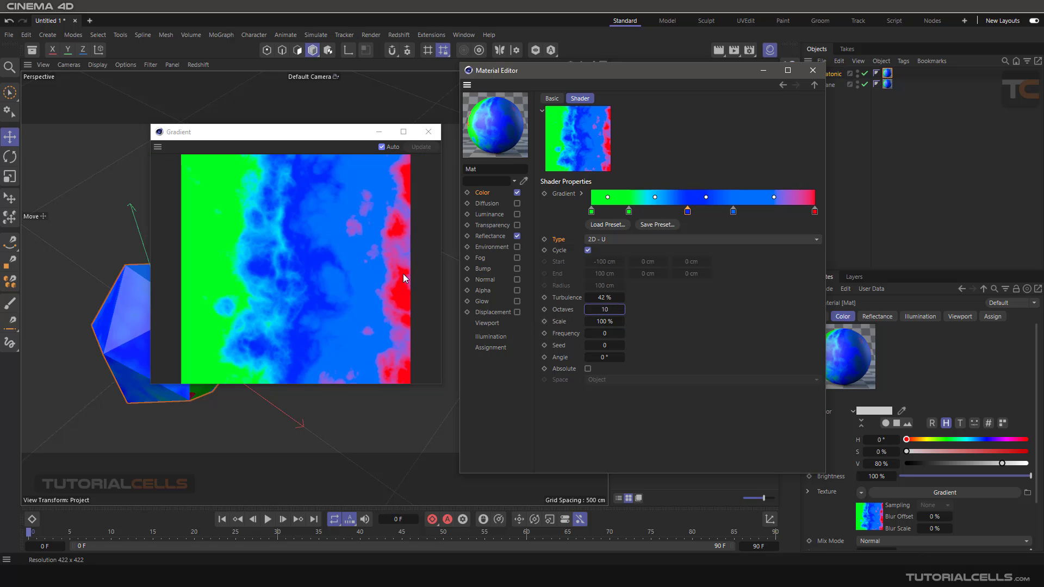
pyautogui.doubleClick(601, 309)
pyautogui.write('1')
pyautogui.press('Return')
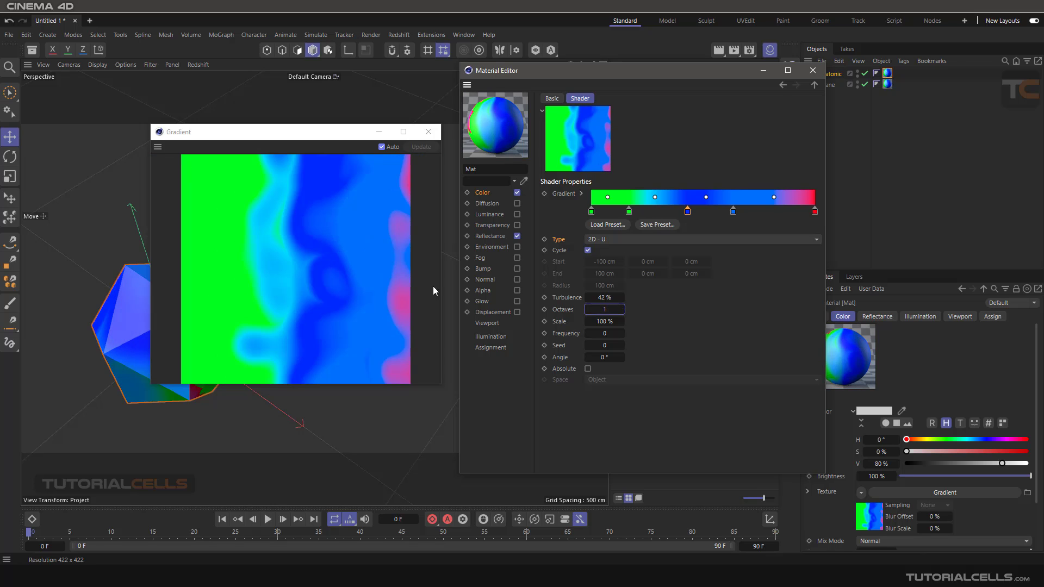
pyautogui.click(622, 309)
pyautogui.click(622, 310)
pyautogui.click(622, 309)
pyautogui.click(622, 309)
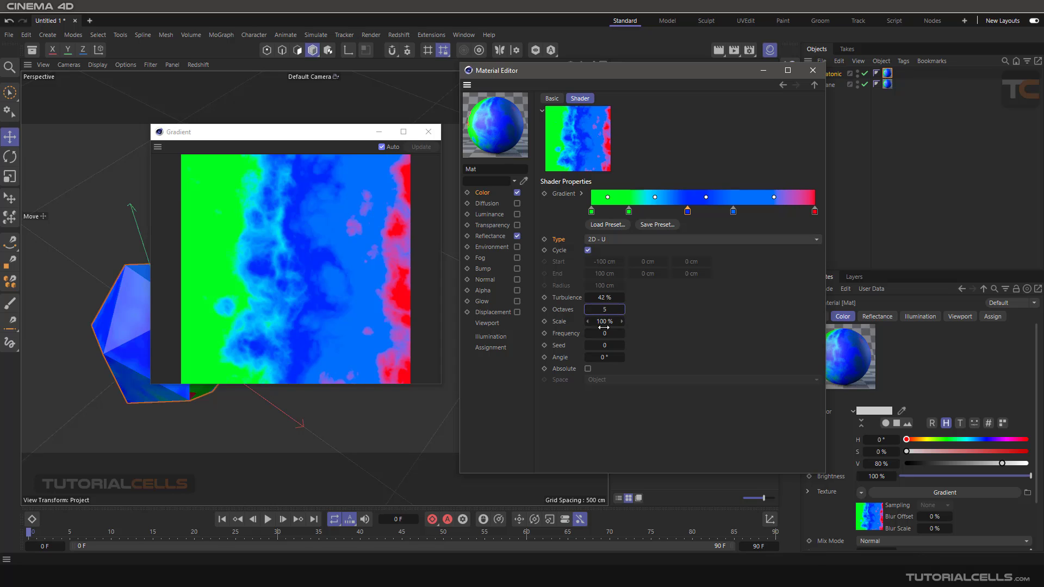
# Step: Experiment with Frequency values between 1 and 3 and enable Animate on the gradient preview
pyautogui.click(622, 336)
pyautogui.click(623, 334)
pyautogui.click(623, 334)
pyautogui.rightClick(368, 199)
pyautogui.click(378, 215)
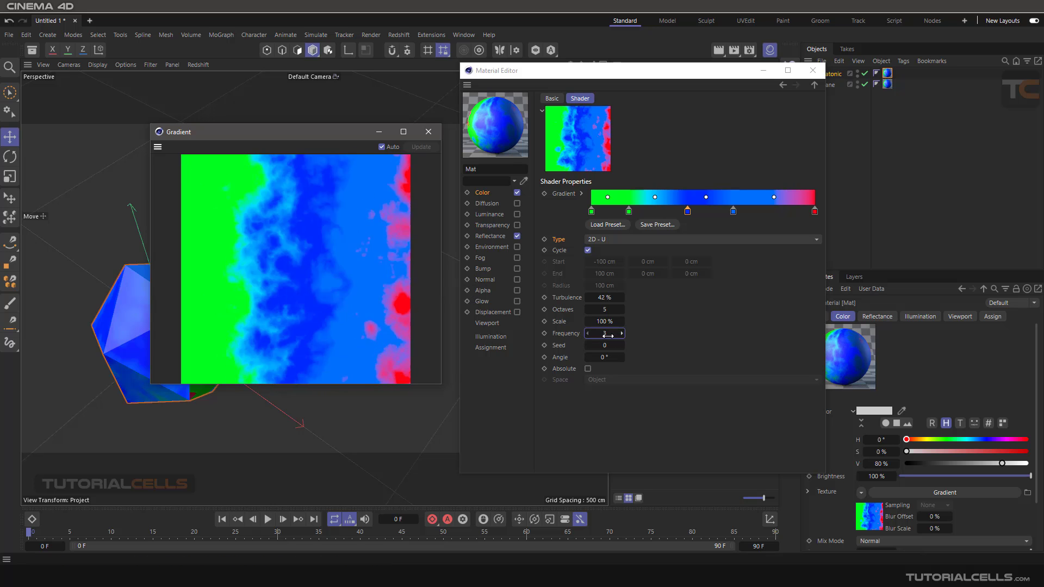
pyautogui.click(588, 333)
pyautogui.click(588, 334)
pyautogui.click(588, 333)
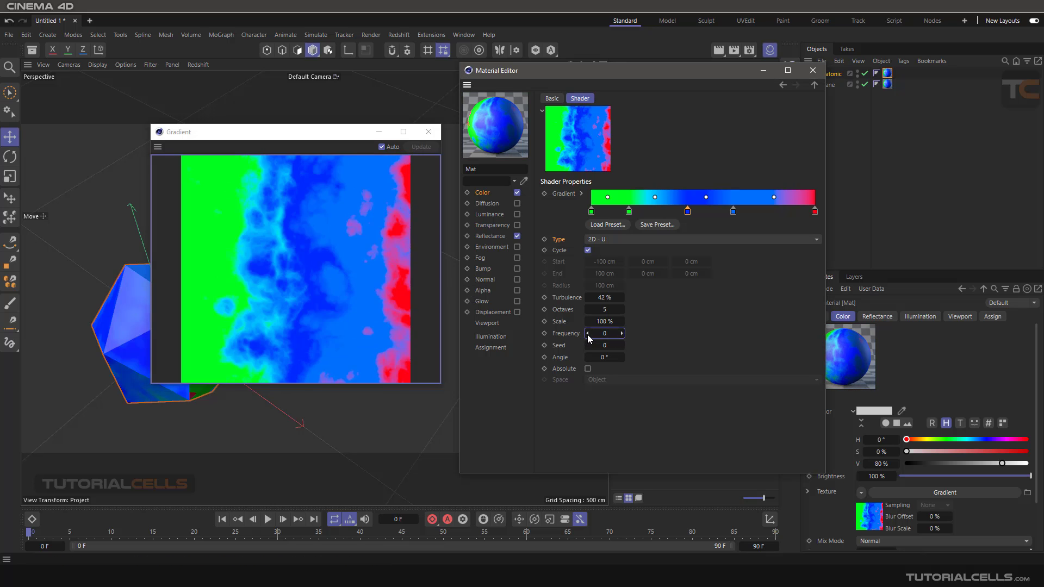
pyautogui.click(622, 333)
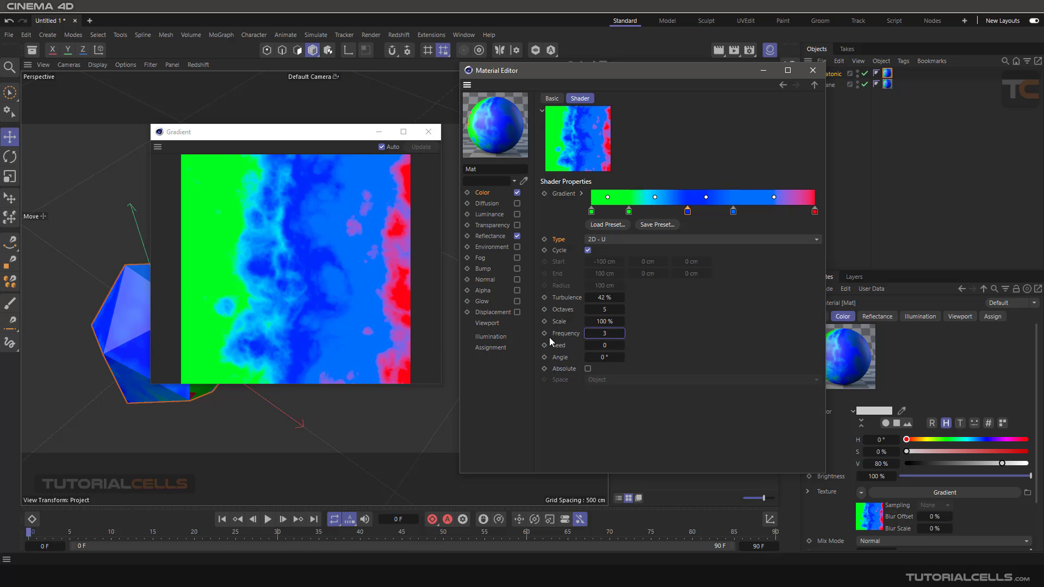
pyautogui.click(587, 334)
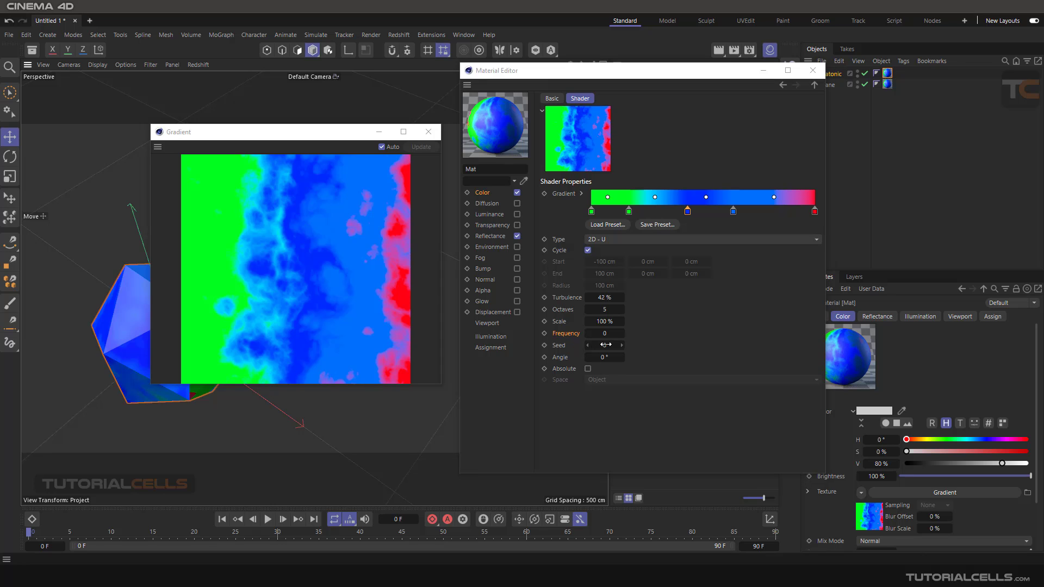
# Step: Try different Seed and Angle values, then return Seed to 0 and Angle to 0°
pyautogui.click(622, 345)
pyautogui.click(622, 346)
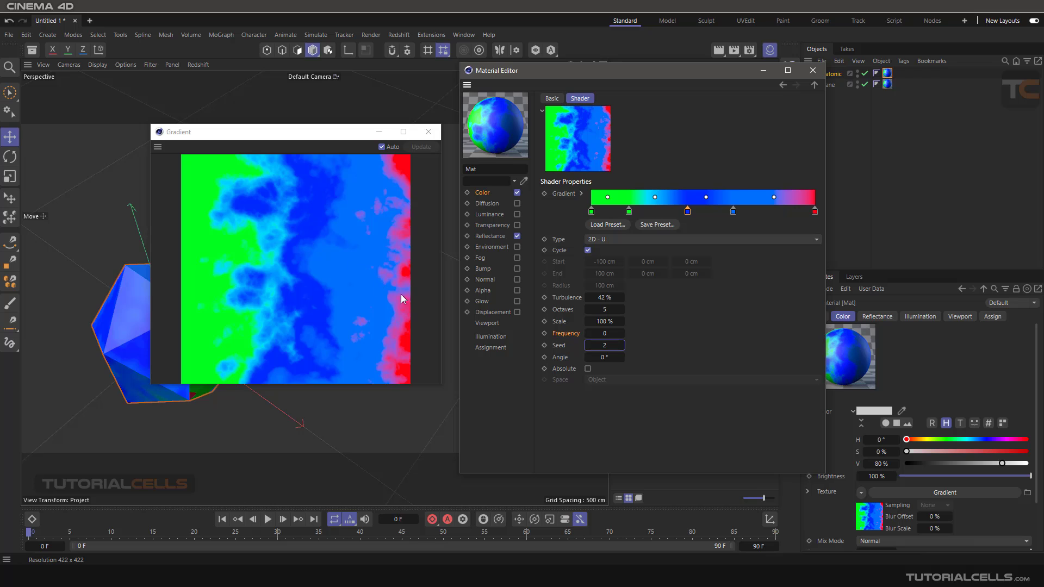
pyautogui.click(587, 345)
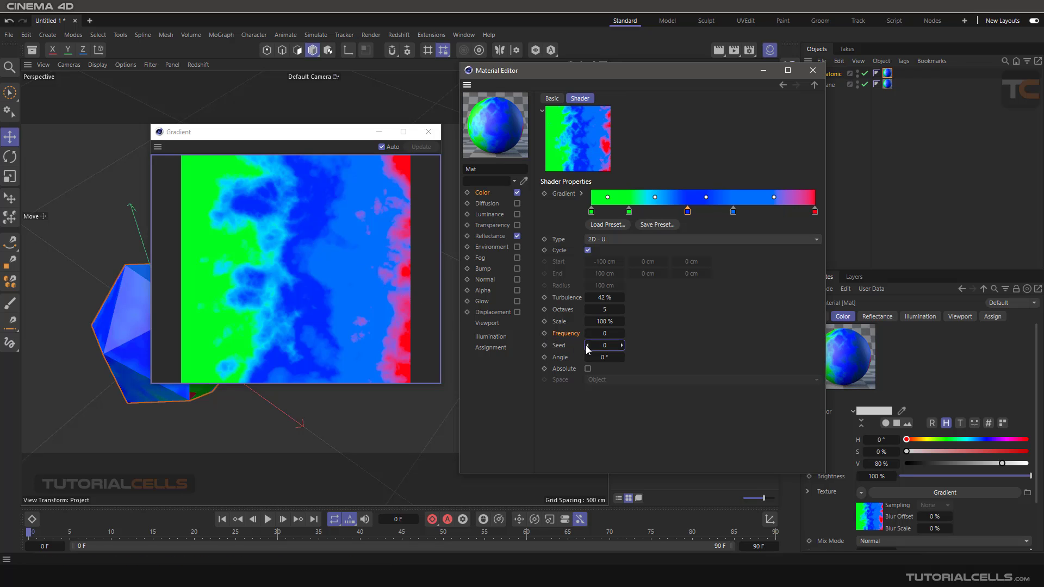
pyautogui.moveTo(587, 357); pyautogui.dragTo(587, 348)
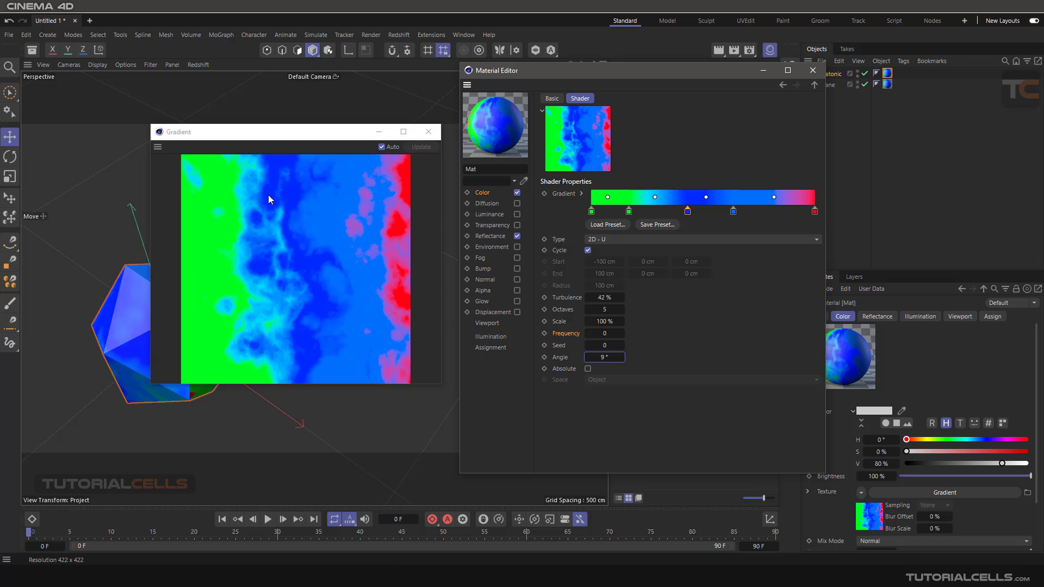
pyautogui.moveTo(601, 357)
pyautogui.mouseDown()
pyautogui.moveTo(614, 357)
pyautogui.moveTo(602, 361)
pyautogui.mouseUp()
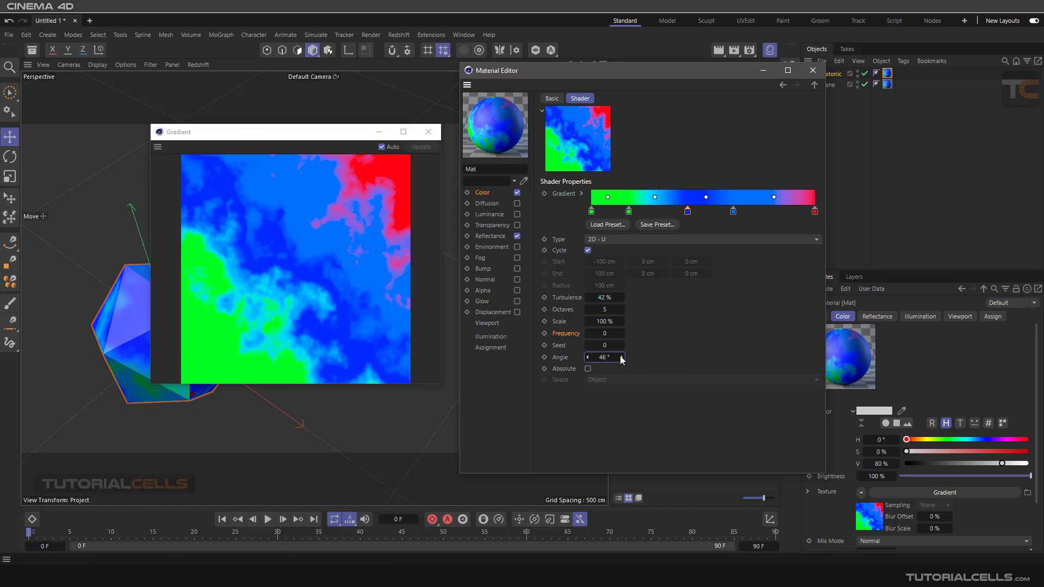
pyautogui.write('0')
pyautogui.press('Return')
# Step: Set Turbulence to 0% for smooth colour bands
pyautogui.click(598, 297)
pyautogui.write('0')
pyautogui.press('Return')
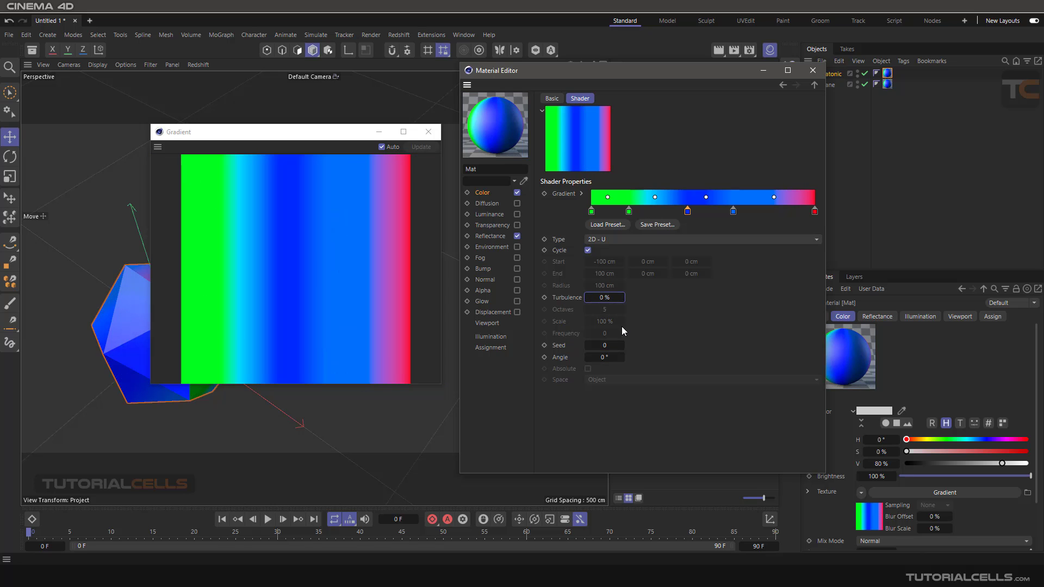
# Step: Try a new Seed and a 20° Angle, then undo back to a 0° Angle
pyautogui.moveTo(603, 347); pyautogui.dragTo(624, 349)
pyautogui.click(604, 357)
pyautogui.write('20')
pyautogui.press('Return')
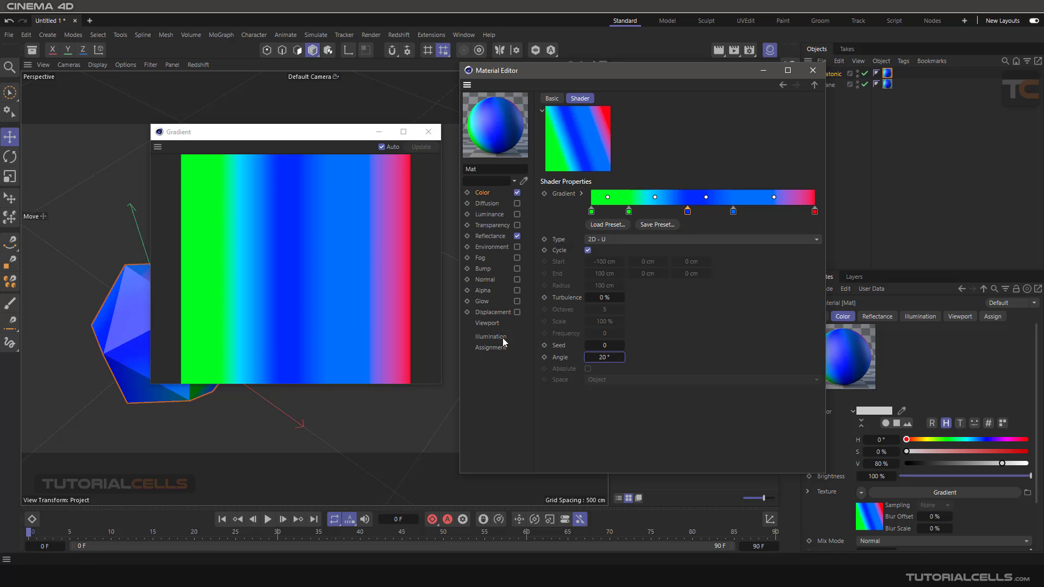
pyautogui.hotkey('ctrl', 'z')
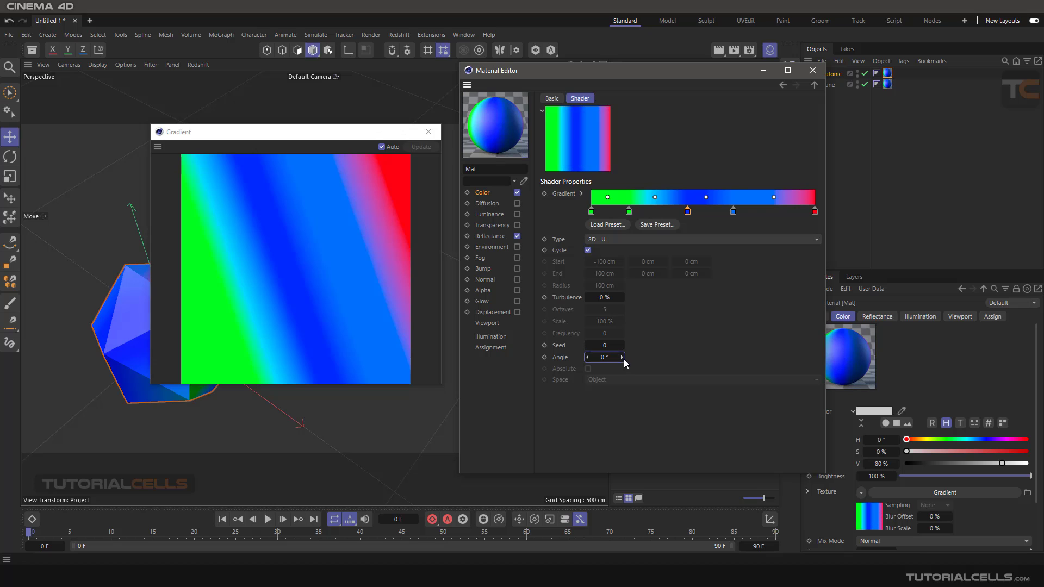
pyautogui.click(568, 248)
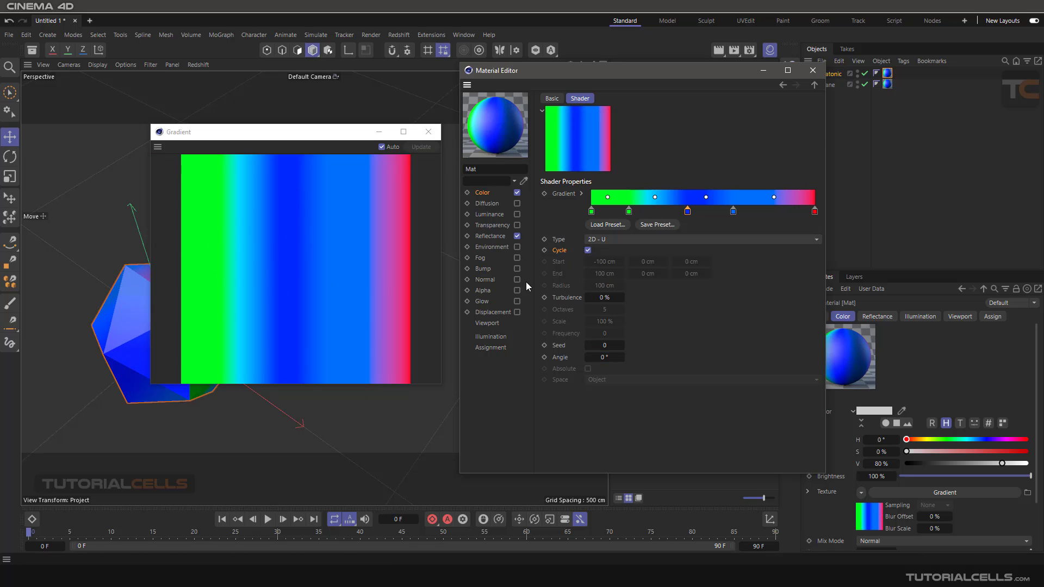
# Step: Cycle the gradient Type through 2D - V, 2D - Diagonal, 2D - Radial and 2D - Circular
pyautogui.click(588, 251)
pyautogui.click(613, 242)
pyautogui.click(618, 262)
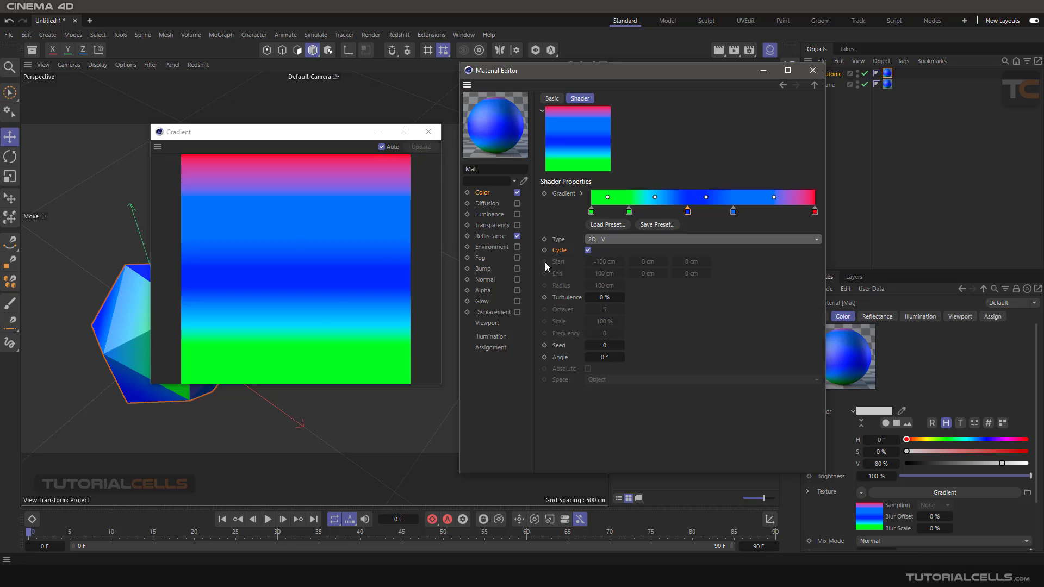
pyautogui.click(630, 240)
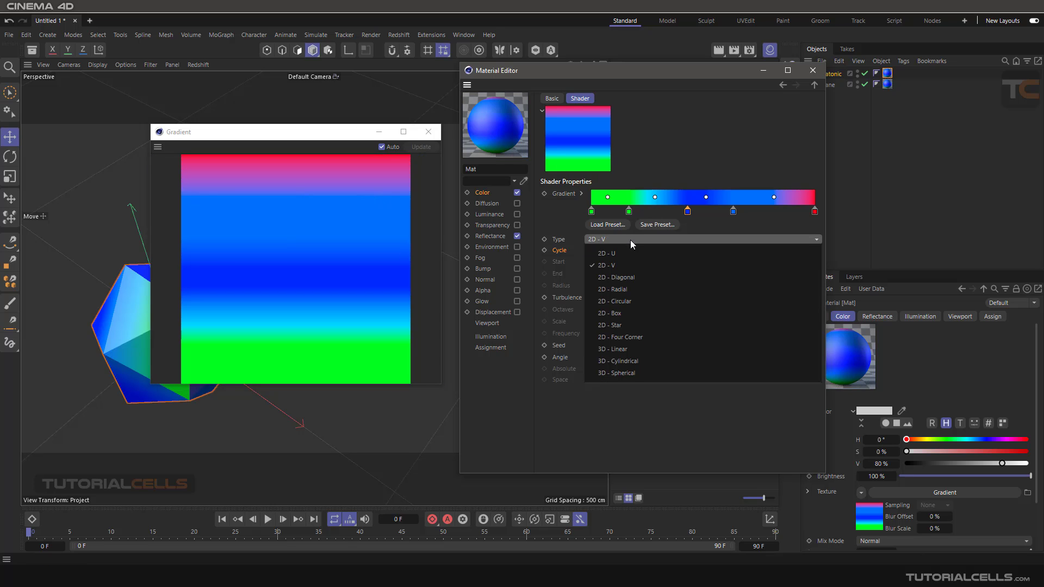
pyautogui.click(618, 281)
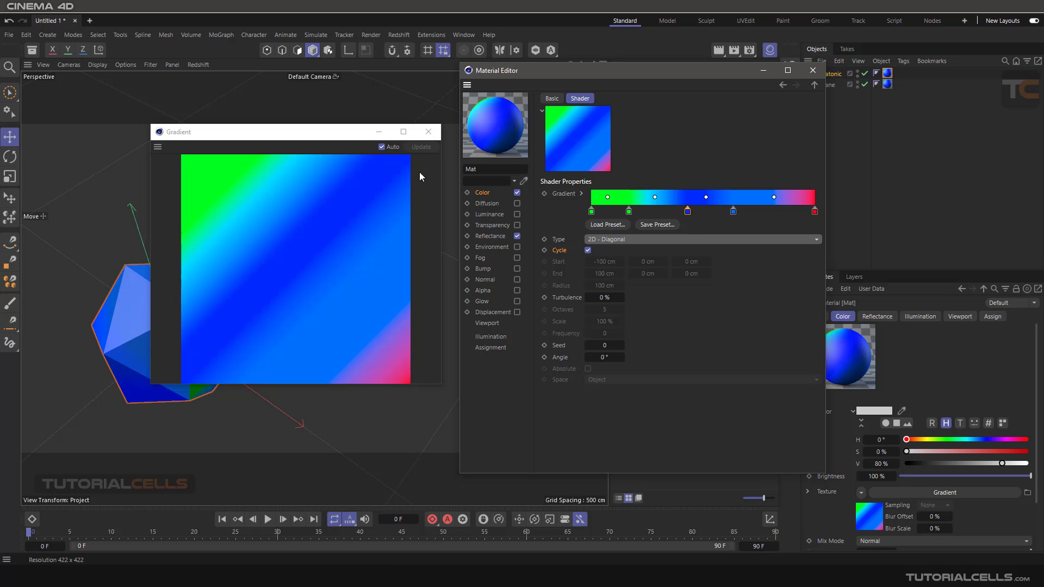
pyautogui.click(644, 241)
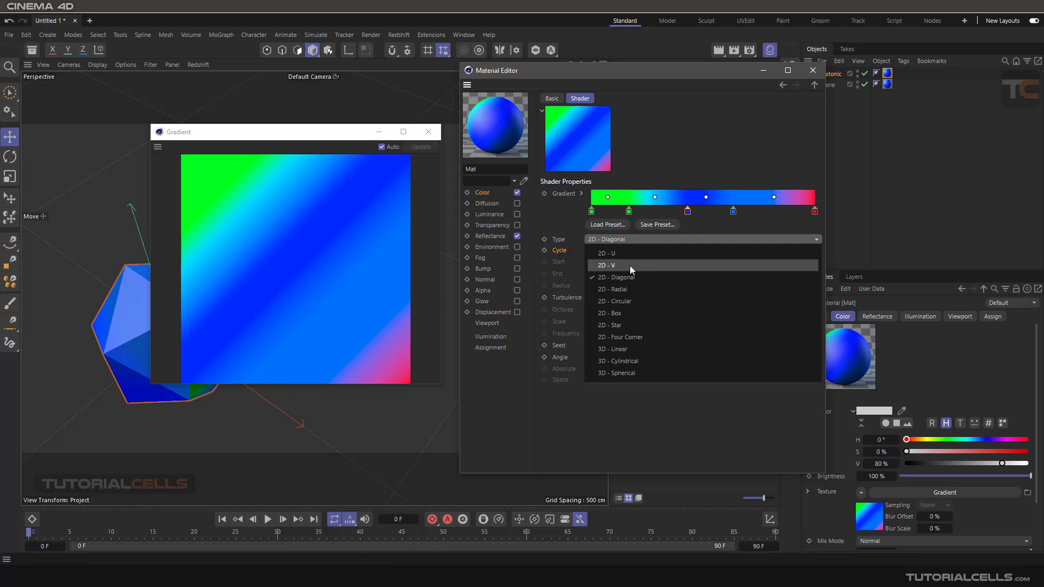
pyautogui.click(629, 286)
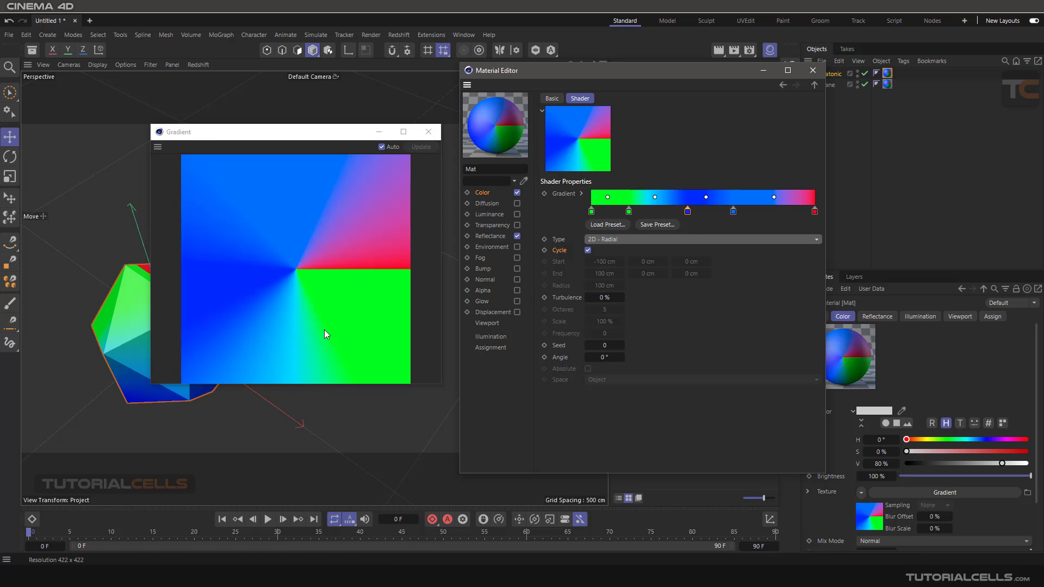
pyautogui.click(655, 242)
pyautogui.click(621, 300)
# Step: Try 2D - Box and 2D - Star, settle on 2D - Four Corner, and close the gradient preview window
pyautogui.click(624, 239)
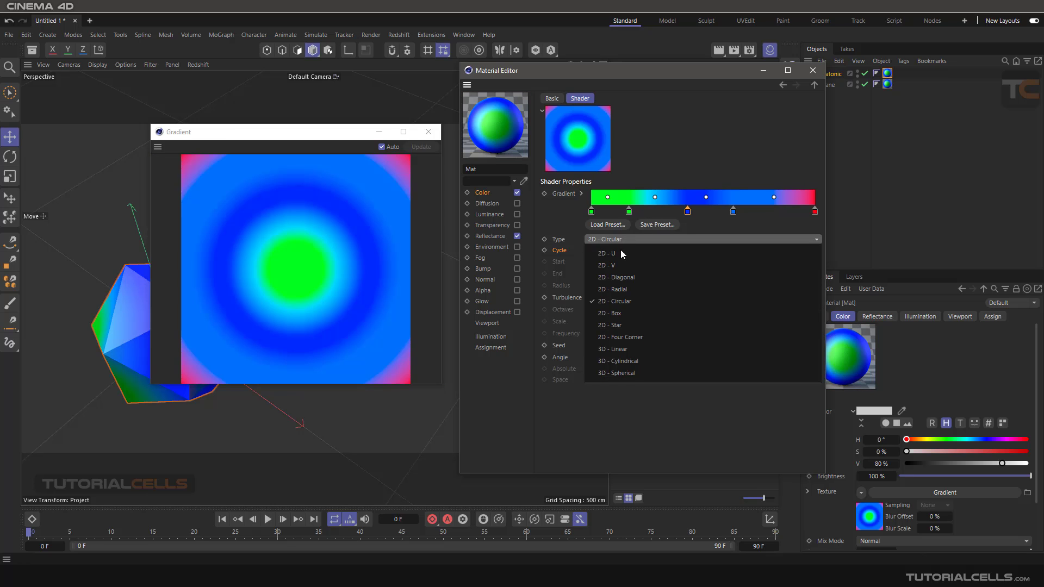
pyautogui.click(618, 320)
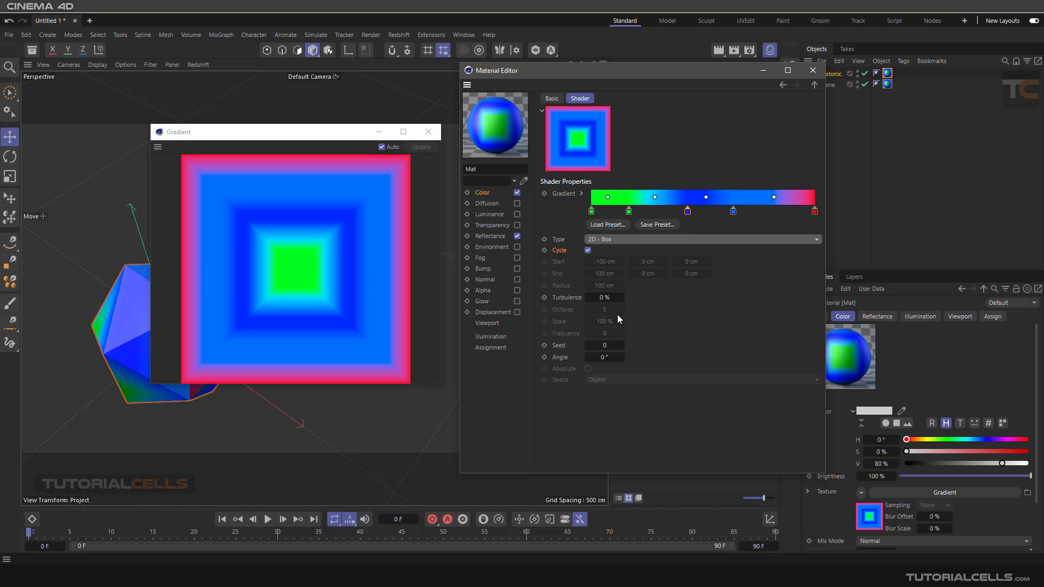
pyautogui.click(628, 239)
pyautogui.click(613, 324)
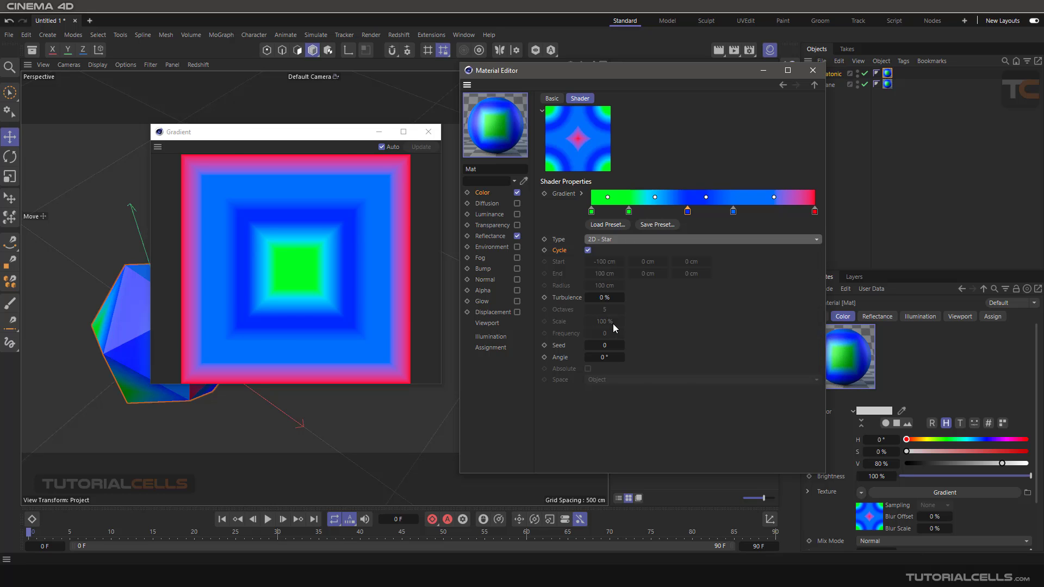
pyautogui.click(618, 241)
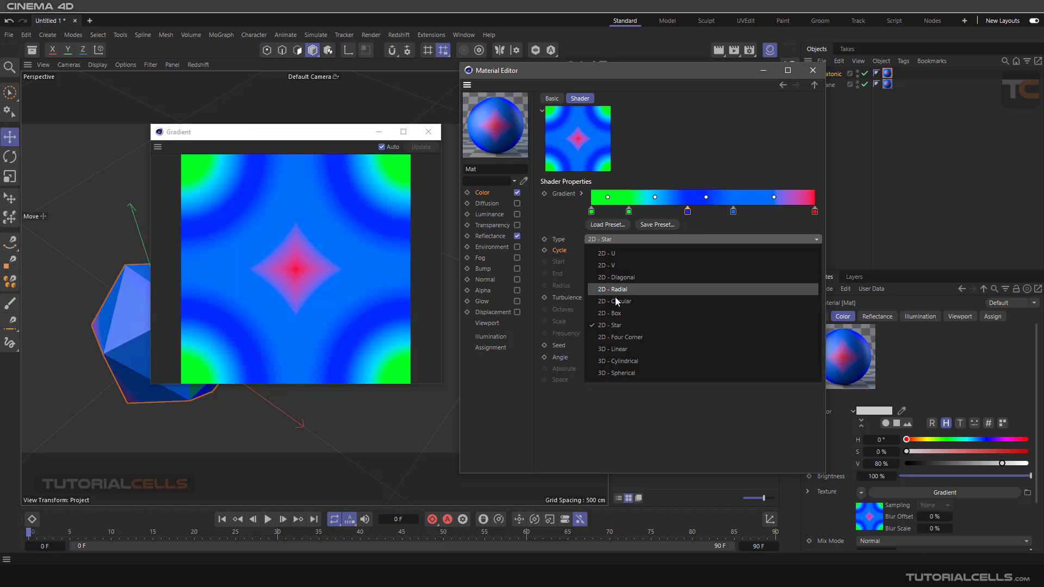
pyautogui.click(617, 340)
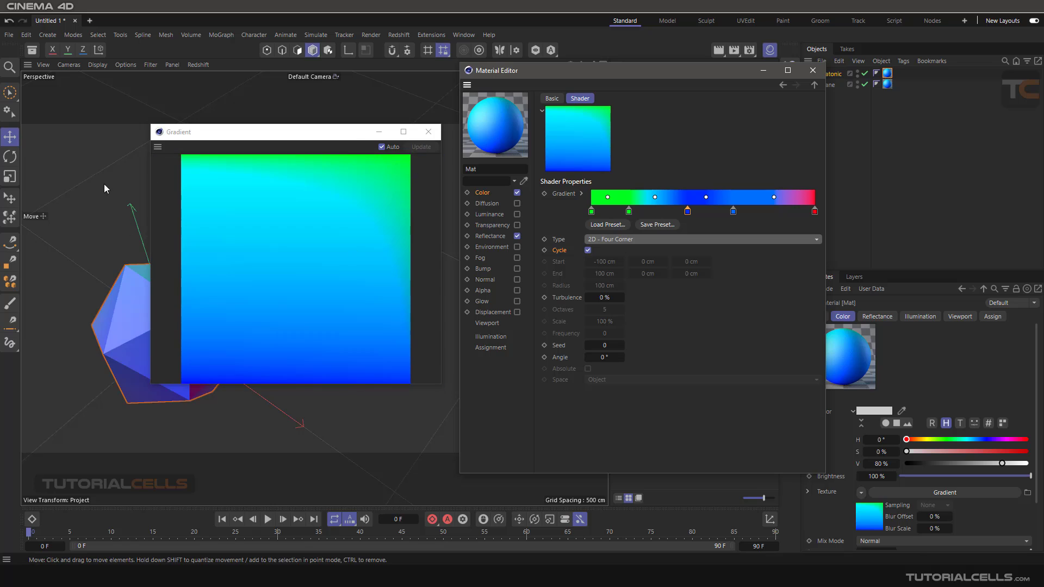
pyautogui.click(601, 240)
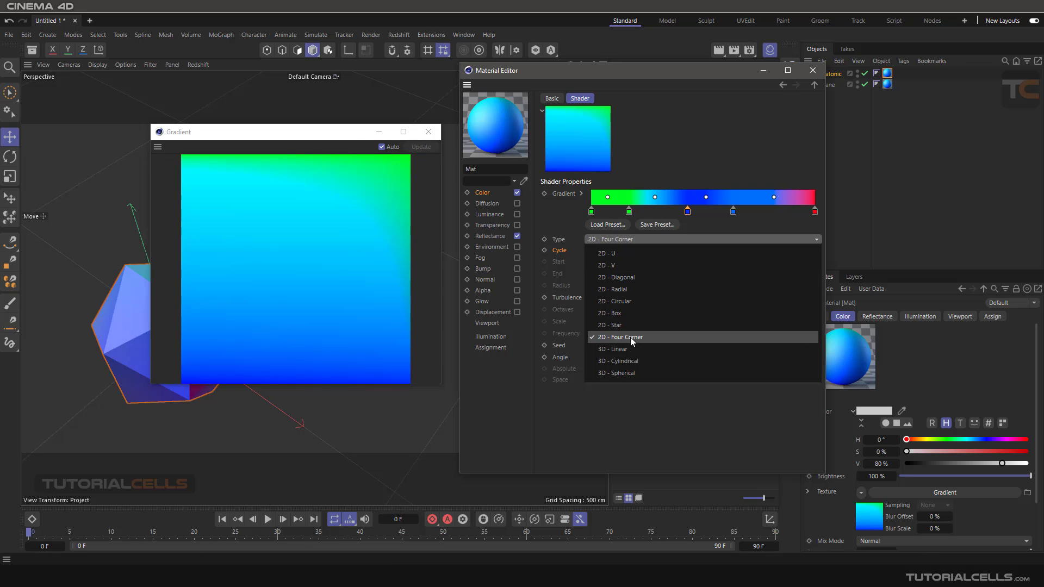
pyautogui.click(592, 415)
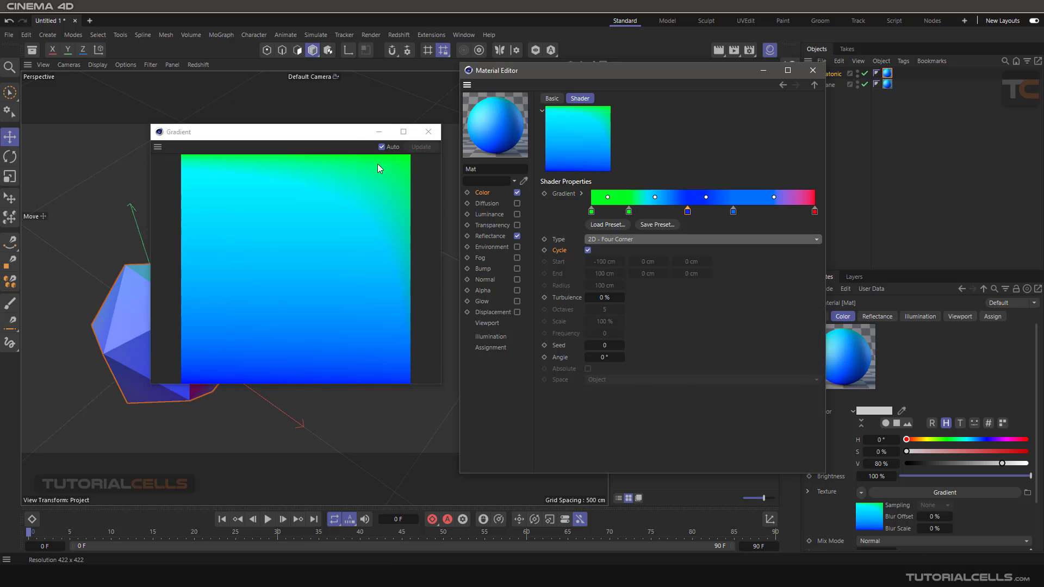
pyautogui.click(429, 132)
# Step: Inspect the icosahedron and plane from several angles with the gradient set to 2D - U
pyautogui.keyDown('alt'); pyautogui.moveTo(205, 321); pyautogui.dragTo(304, 285); pyautogui.keyUp('alt')
pyautogui.click(603, 239)
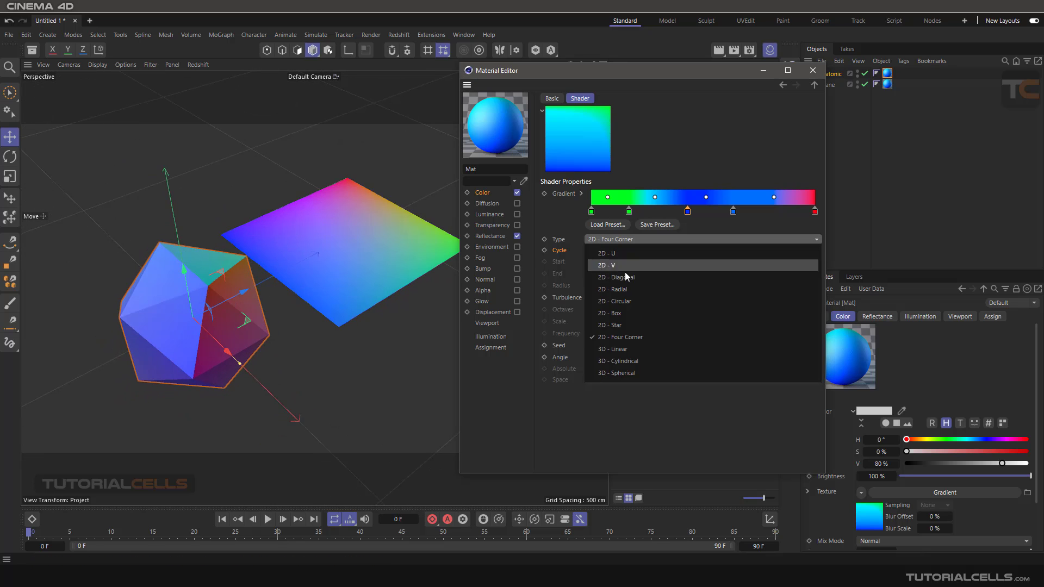
pyautogui.keyDown('alt'); pyautogui.moveTo(231, 312); pyautogui.dragTo(350, 266); pyautogui.keyUp('alt')
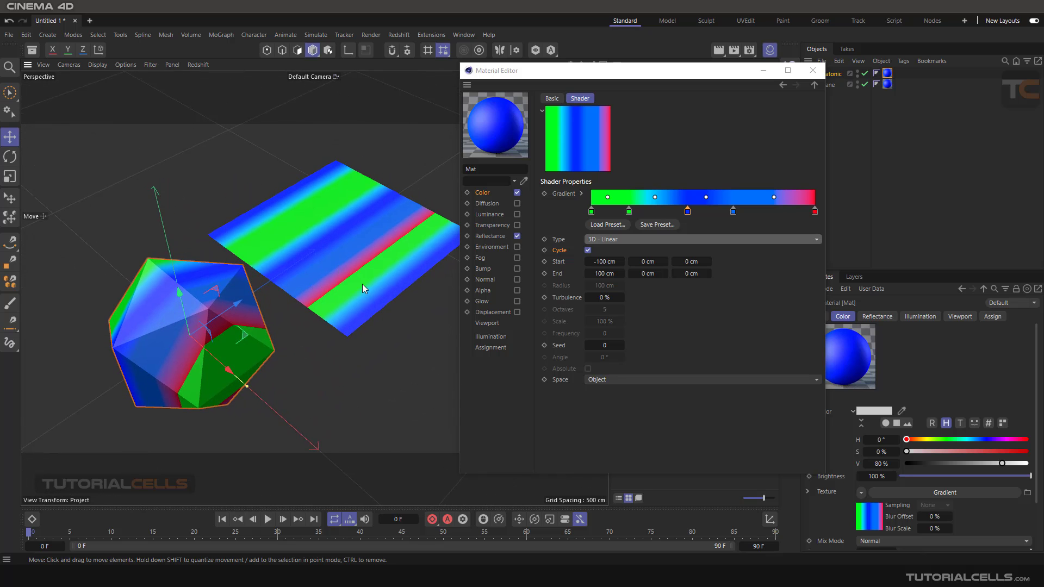
pyautogui.keyDown('alt'); pyautogui.moveTo(213, 349); pyautogui.dragTo(287, 304); pyautogui.keyUp('alt')
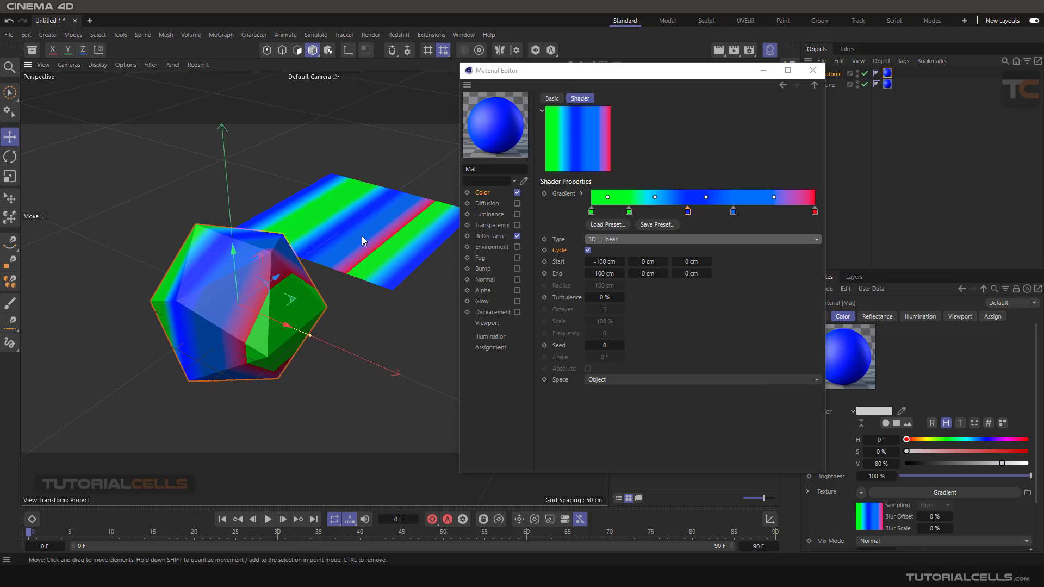
pyautogui.click(598, 242)
pyautogui.click(607, 247)
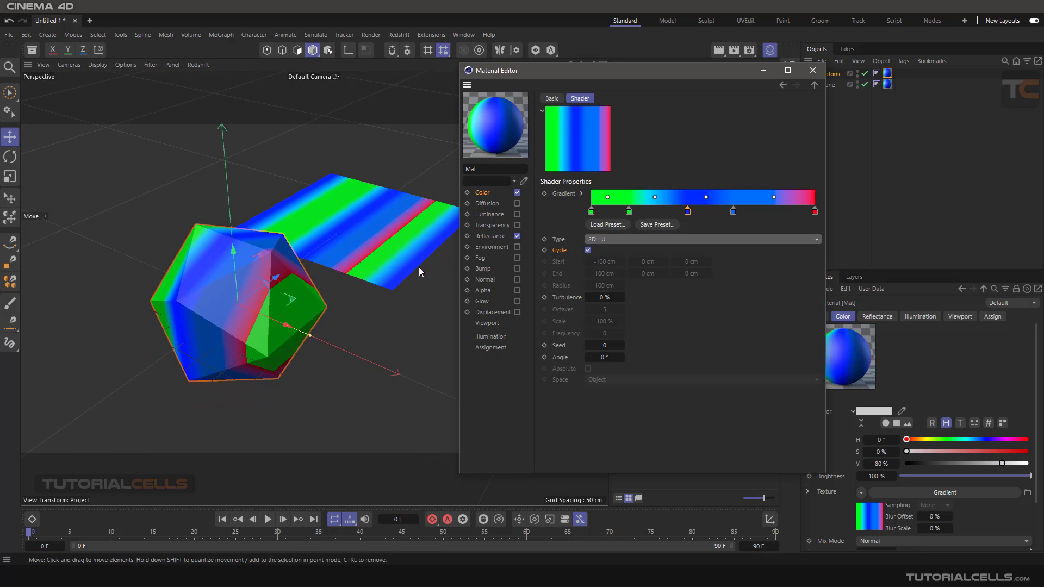
pyautogui.keyDown('alt'); pyautogui.moveTo(294, 291); pyautogui.dragTo(293, 332); pyautogui.keyUp('alt')
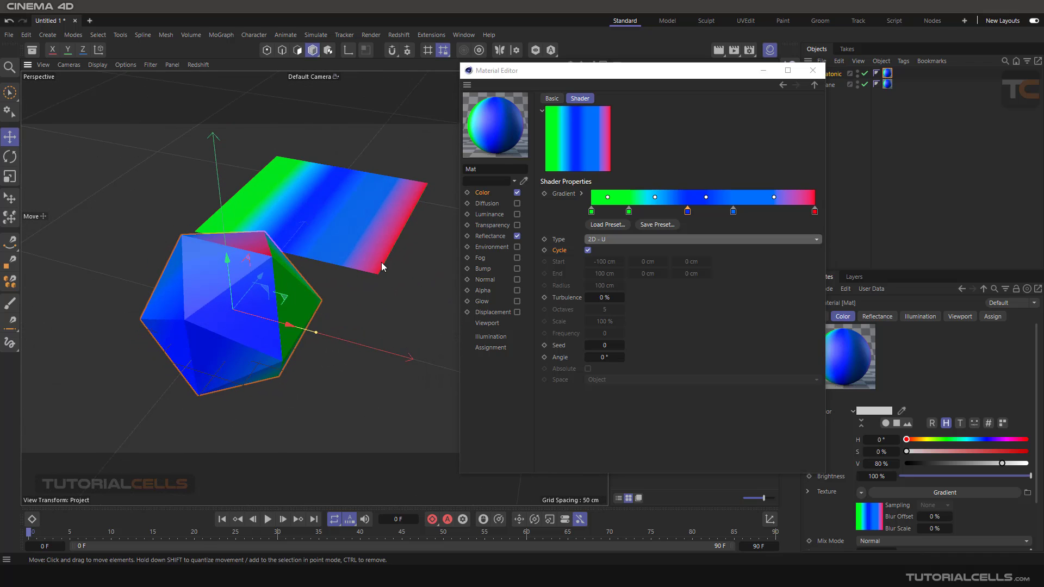
pyautogui.keyDown('alt'); pyautogui.moveTo(272, 304); pyautogui.dragTo(299, 331); pyautogui.keyUp('alt')
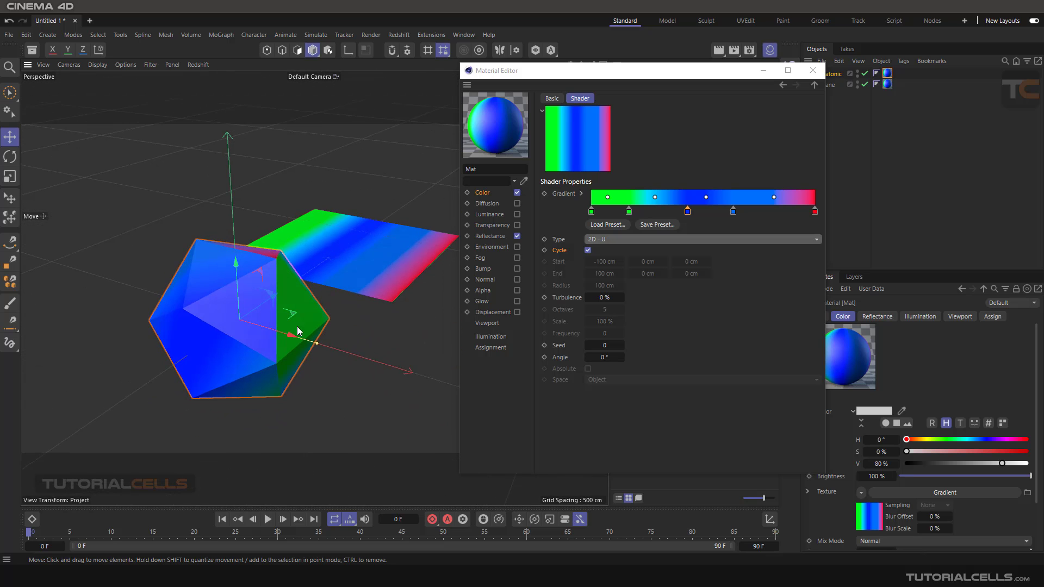
# Step: Switch the gradient to 3D - Linear and turn off Cycle, checking both objects
pyautogui.click(621, 240)
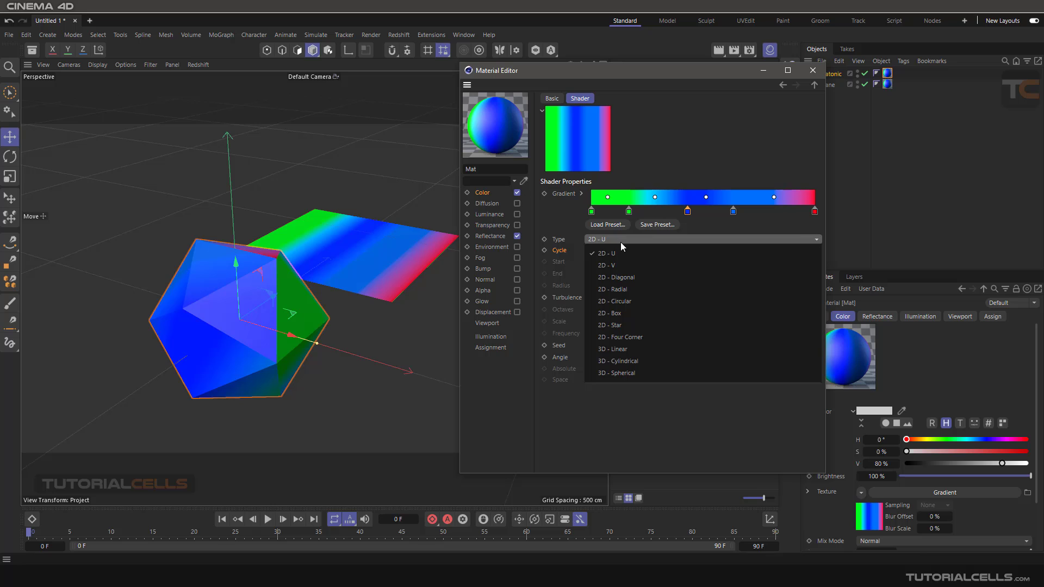
pyautogui.click(624, 350)
pyautogui.keyDown('alt'); pyautogui.moveTo(304, 326); pyautogui.dragTo(290, 330); pyautogui.keyUp('alt')
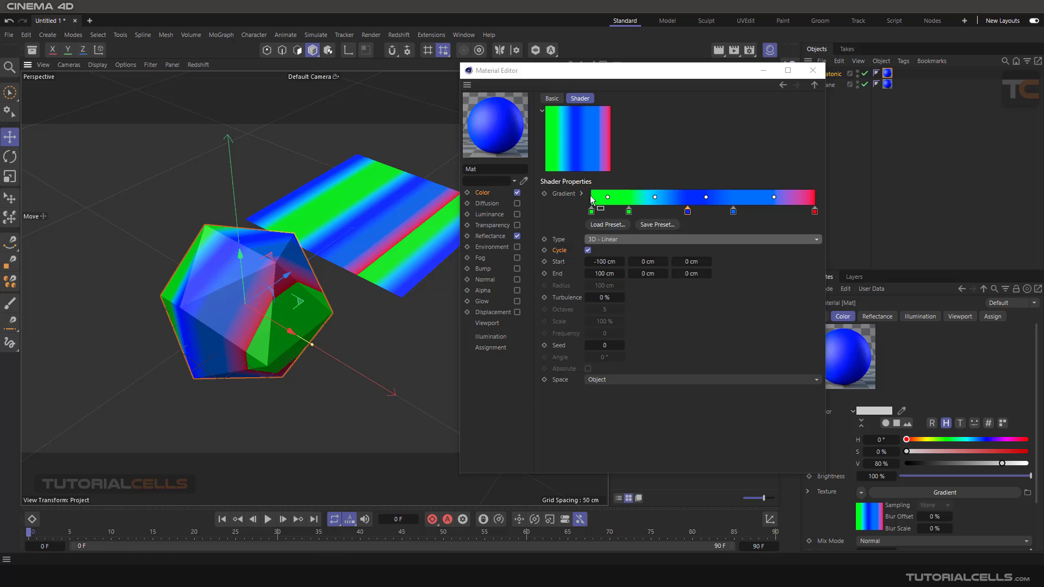
pyautogui.keyDown('alt'); pyautogui.moveTo(313, 317); pyautogui.dragTo(309, 314); pyautogui.keyUp('alt')
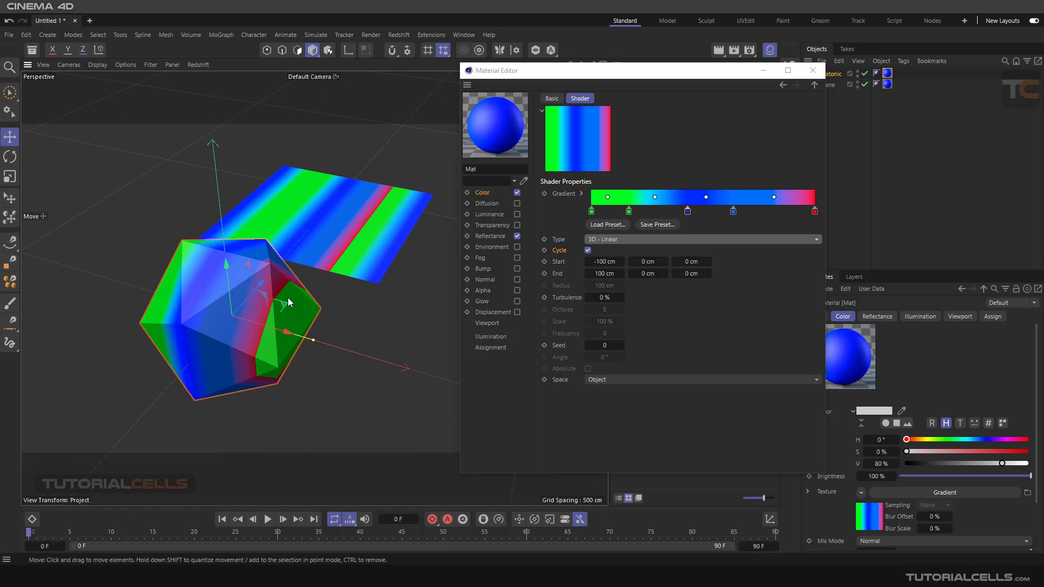
pyautogui.keyDown('alt'); pyautogui.moveTo(161, 283); pyautogui.dragTo(425, 292); pyautogui.keyUp('alt')
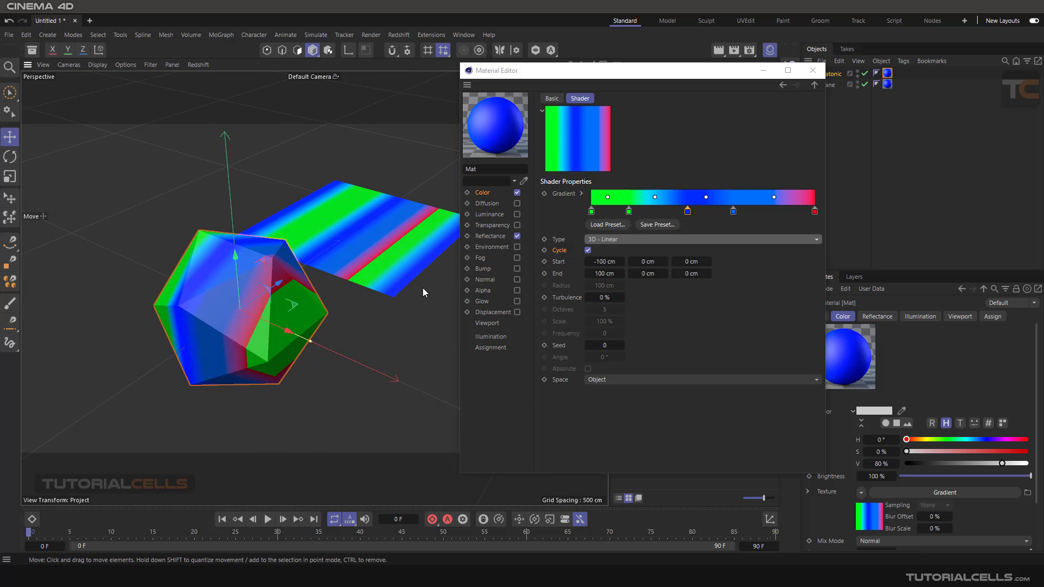
pyautogui.click(588, 250)
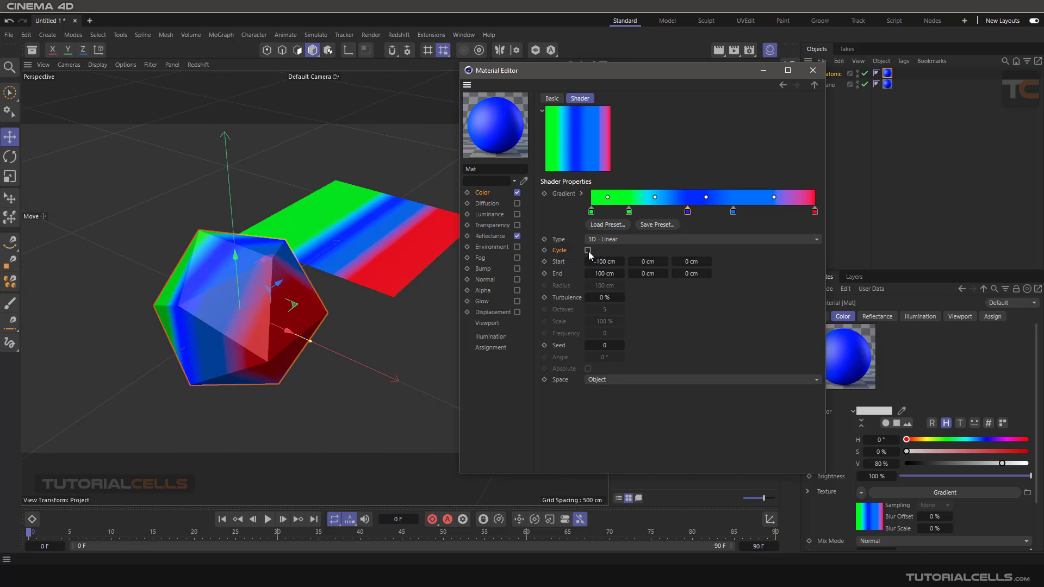
pyautogui.keyDown('alt'); pyautogui.moveTo(303, 330); pyautogui.dragTo(380, 310); pyautogui.keyUp('alt')
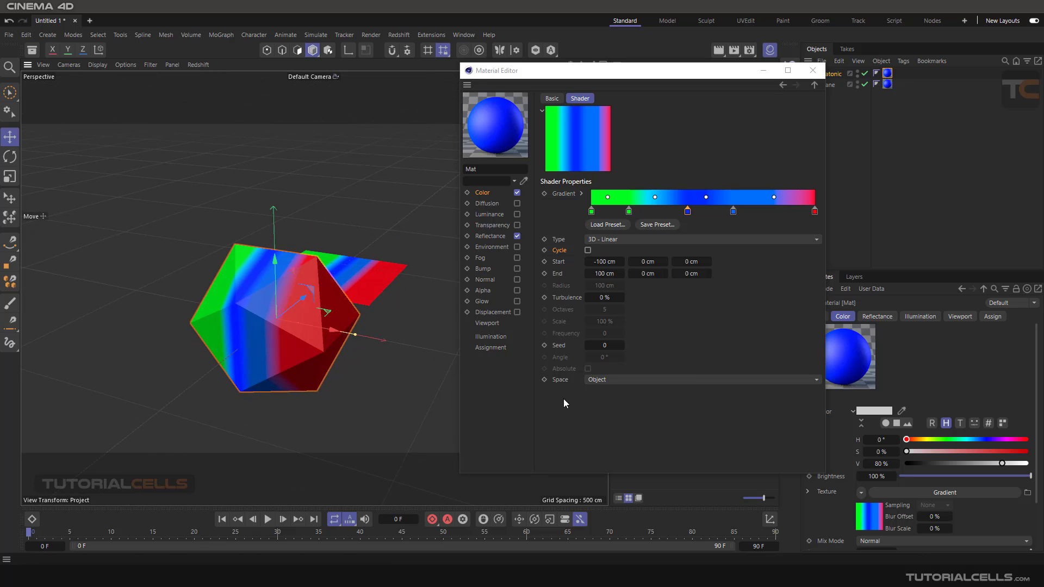
pyautogui.click(560, 382)
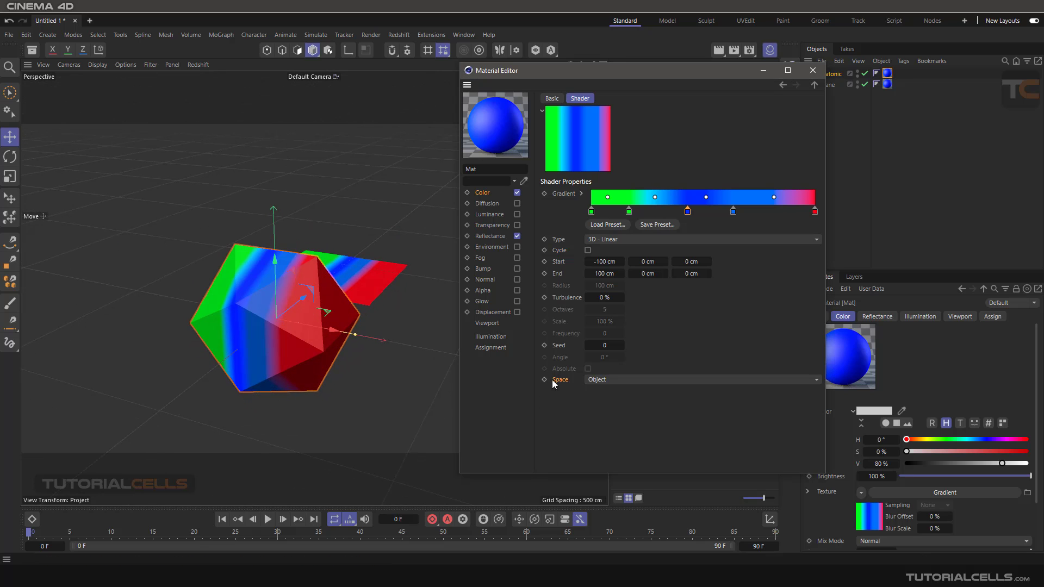
pyautogui.moveTo(354, 334); pyautogui.dragTo(373, 289)
# Step: Set gradient Space to Texture and reset the Platonic tag's Offset U to 0%
pyautogui.click(607, 379)
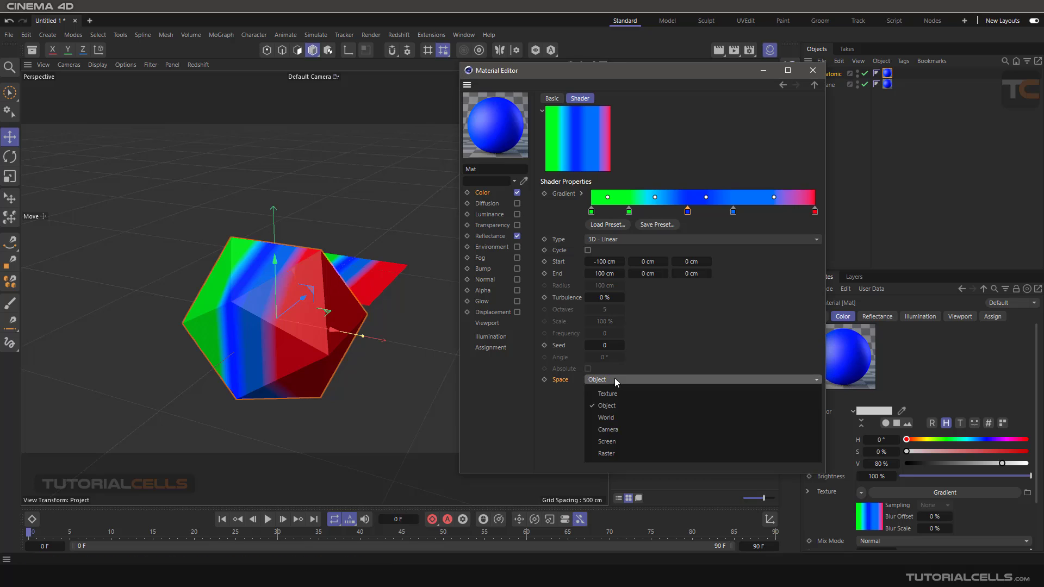
pyautogui.click(619, 397)
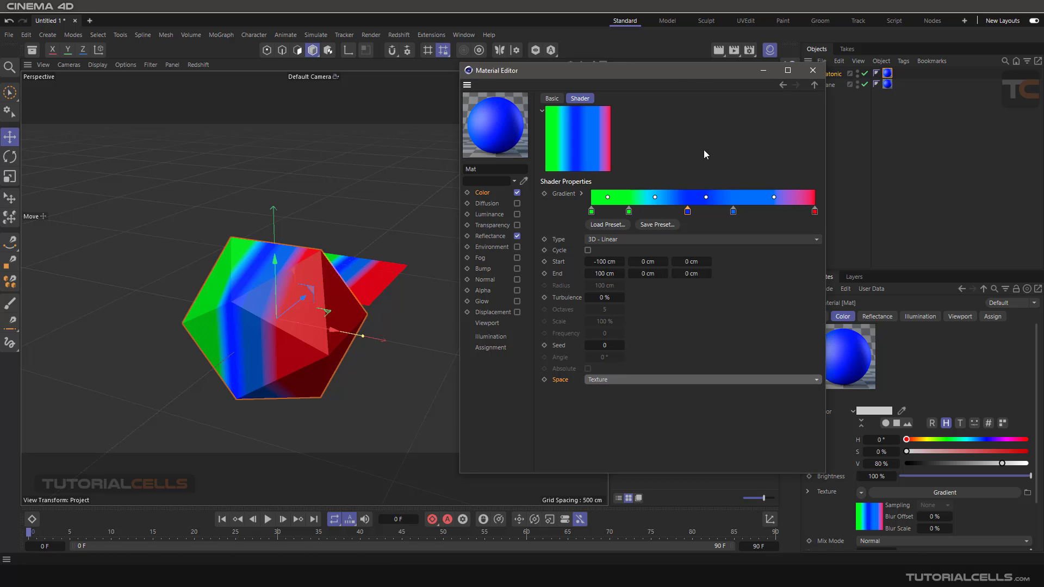
pyautogui.moveTo(694, 77); pyautogui.dragTo(679, 78)
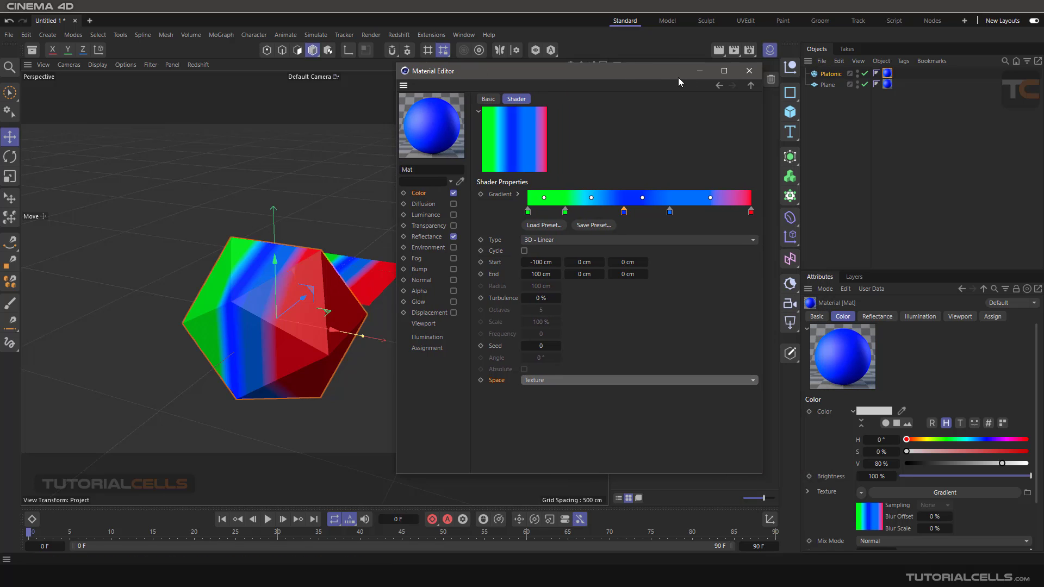
pyautogui.click(887, 75)
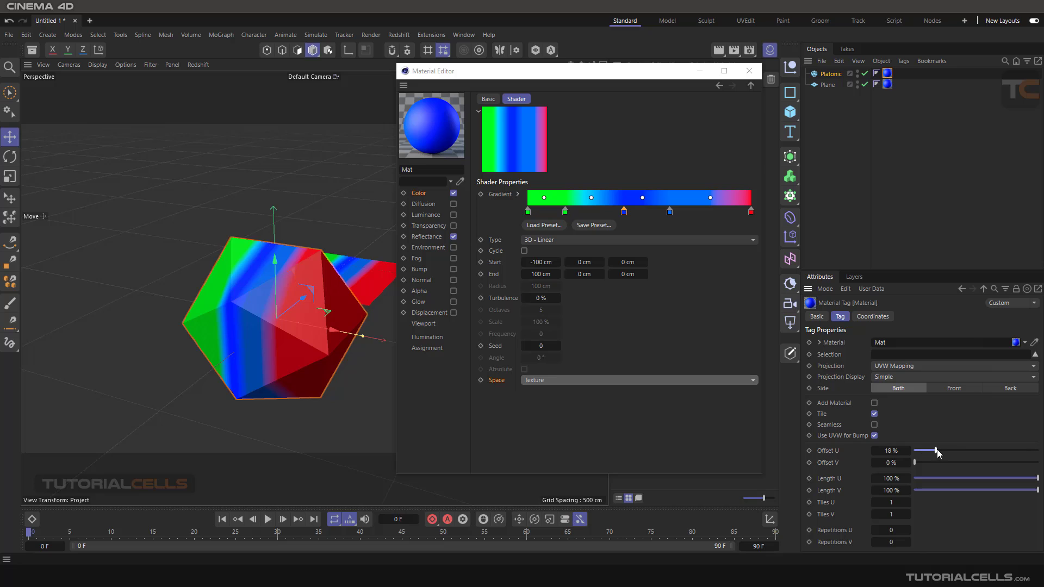
pyautogui.moveTo(937, 449); pyautogui.dragTo(915, 451)
# Step: Try World space for the gradient, then map it in Object space
pyautogui.click(593, 381)
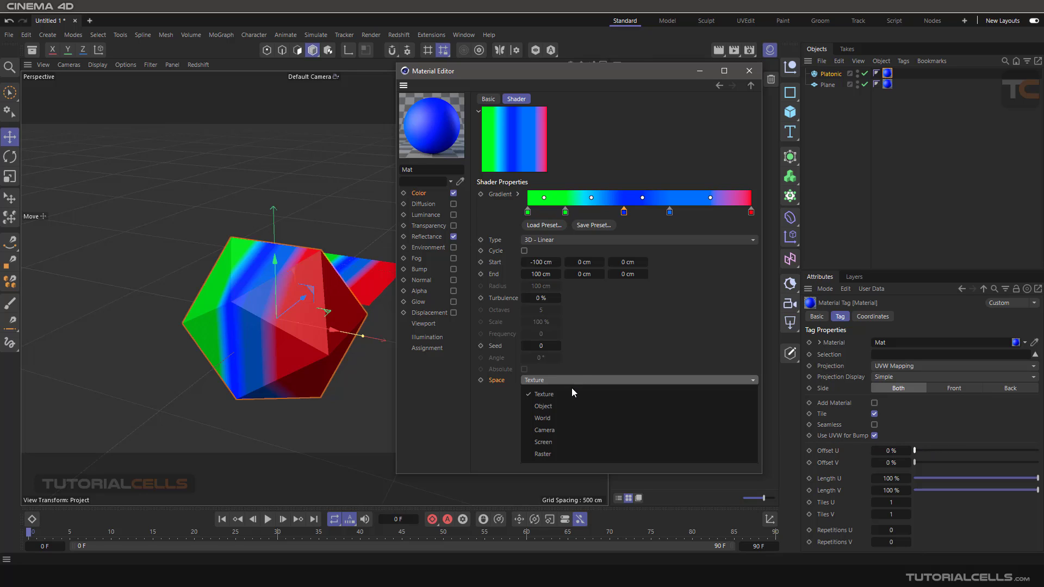
pyautogui.click(541, 406)
pyautogui.keyDown('alt'); pyautogui.moveTo(312, 283); pyautogui.dragTo(289, 331); pyautogui.keyUp('alt')
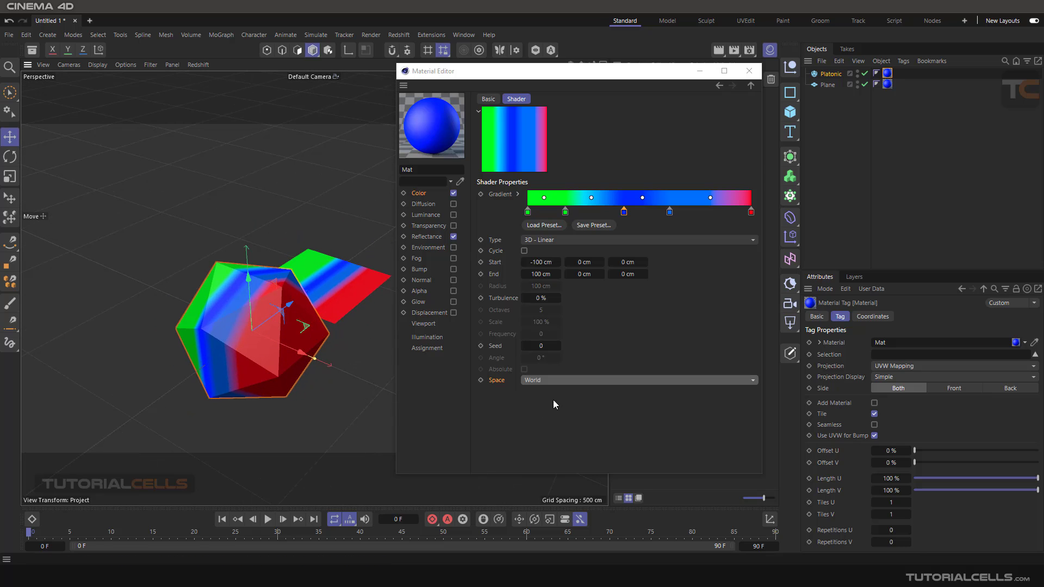
pyautogui.click(553, 381)
pyautogui.click(549, 406)
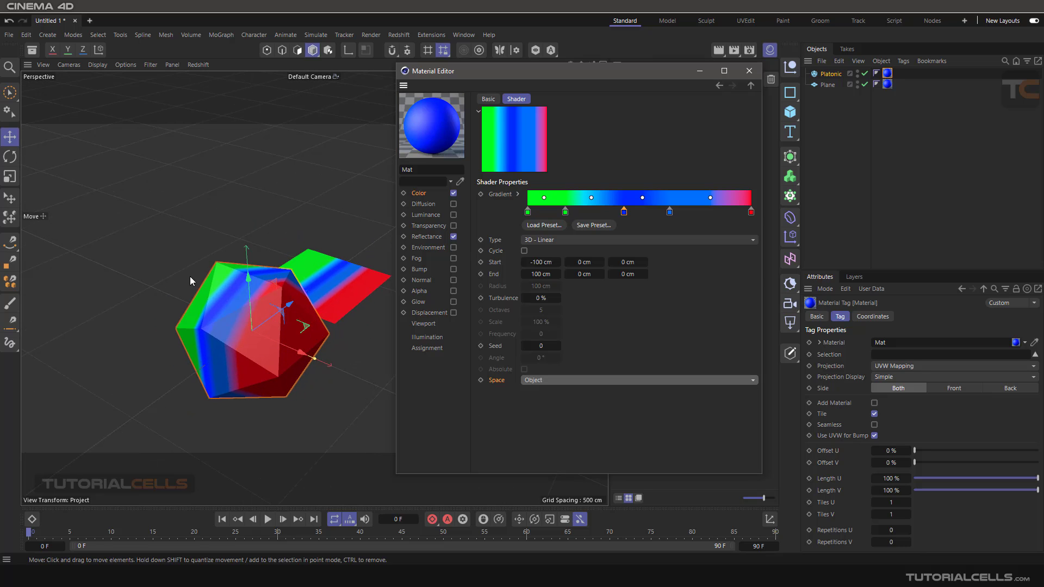
pyautogui.click(15, 160)
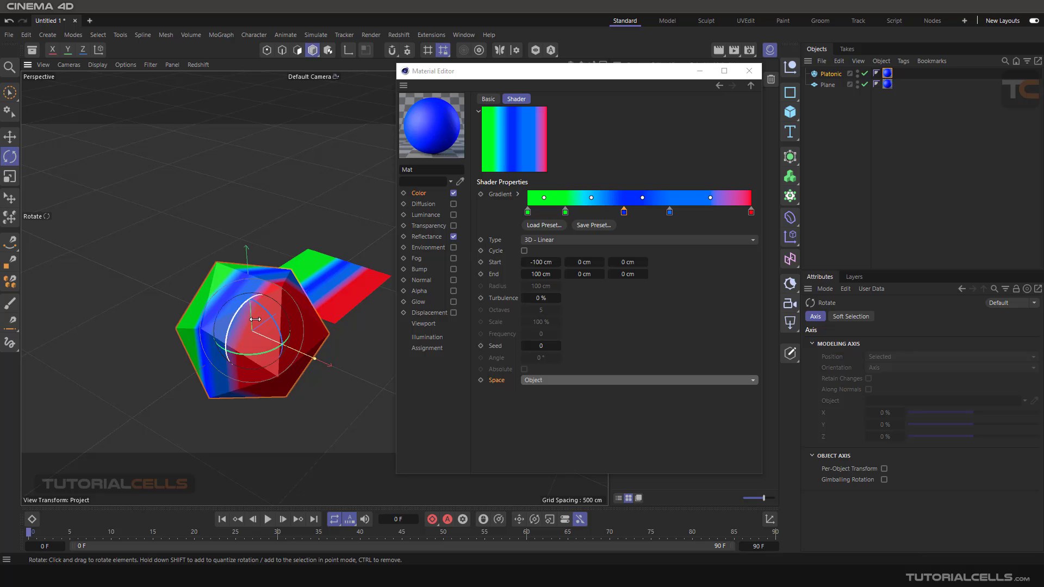
# Step: Rotate the Platonic and switch the gradient Space to World to compare shading
pyautogui.moveTo(262, 336)
pyautogui.mouseDown()
pyautogui.moveTo(276, 340)
pyautogui.moveTo(274, 359)
pyautogui.moveTo(283, 325)
pyautogui.mouseUp()
pyautogui.click(545, 382)
pyautogui.click(542, 418)
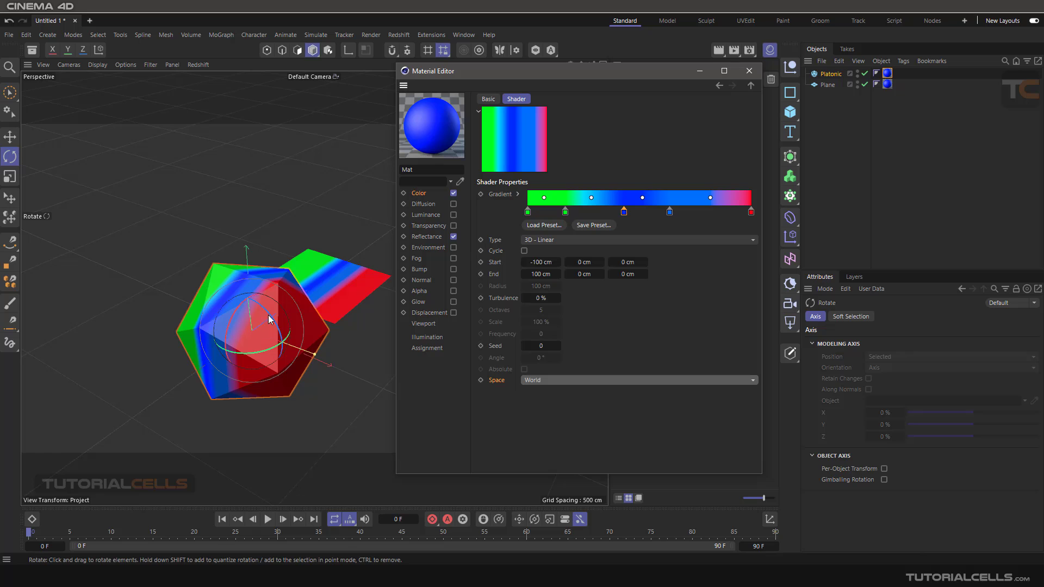
pyautogui.moveTo(273, 318); pyautogui.dragTo(250, 325)
# Step: Move the Platonic away from the Plane, then back beside it
pyautogui.scroll(-3, 361, 354)
pyautogui.click(10, 137)
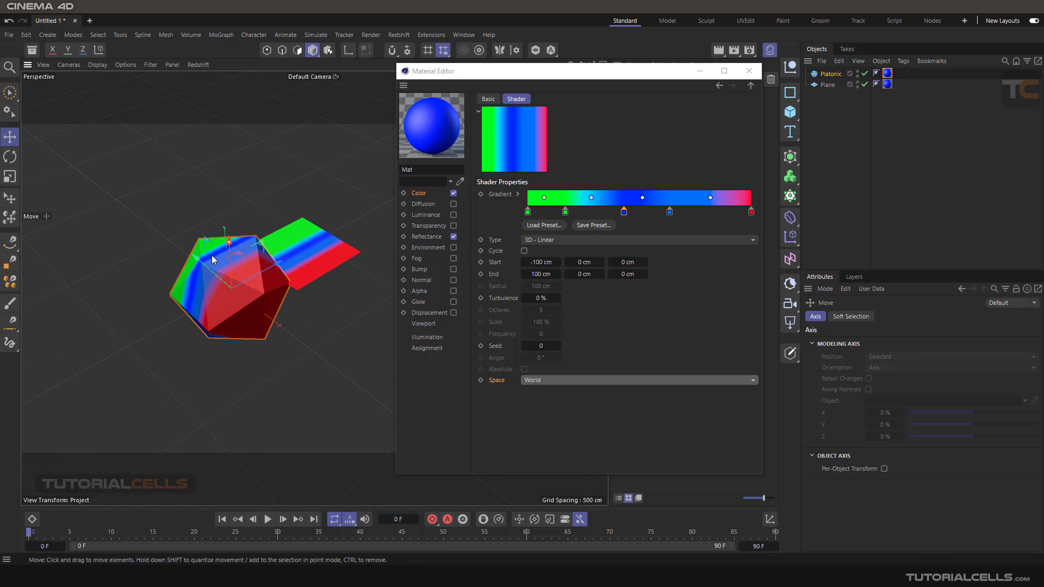
pyautogui.moveTo(281, 272); pyautogui.dragTo(208, 303)
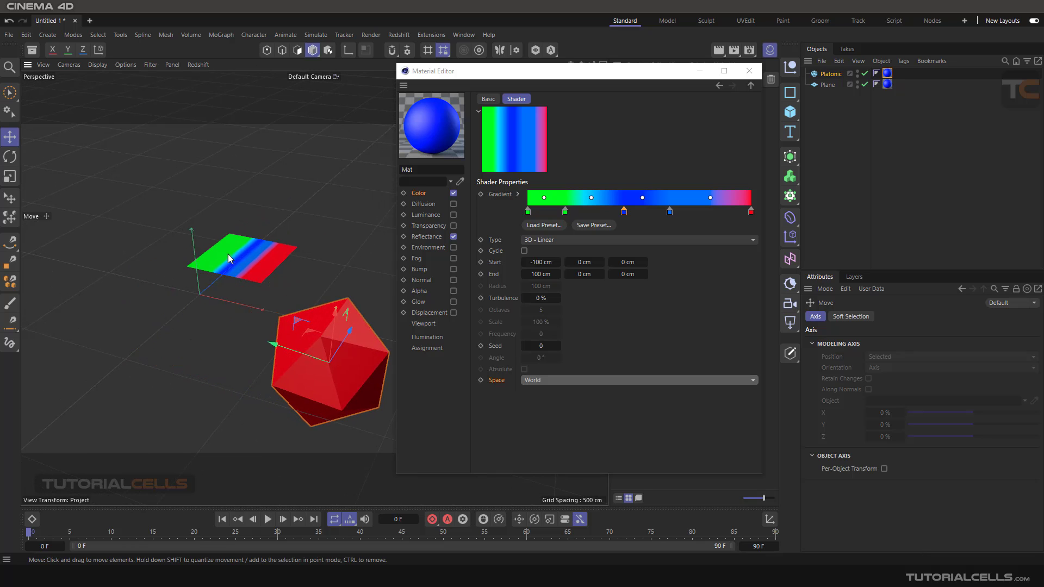
pyautogui.keyDown('alt'); pyautogui.moveTo(187, 255); pyautogui.dragTo(215, 296); pyautogui.keyUp('alt')
pyautogui.moveTo(264, 360); pyautogui.dragTo(130, 283)
pyautogui.keyDown('alt'); pyautogui.moveTo(171, 303); pyautogui.dragTo(274, 295, button='middle'); pyautogui.keyUp('alt')
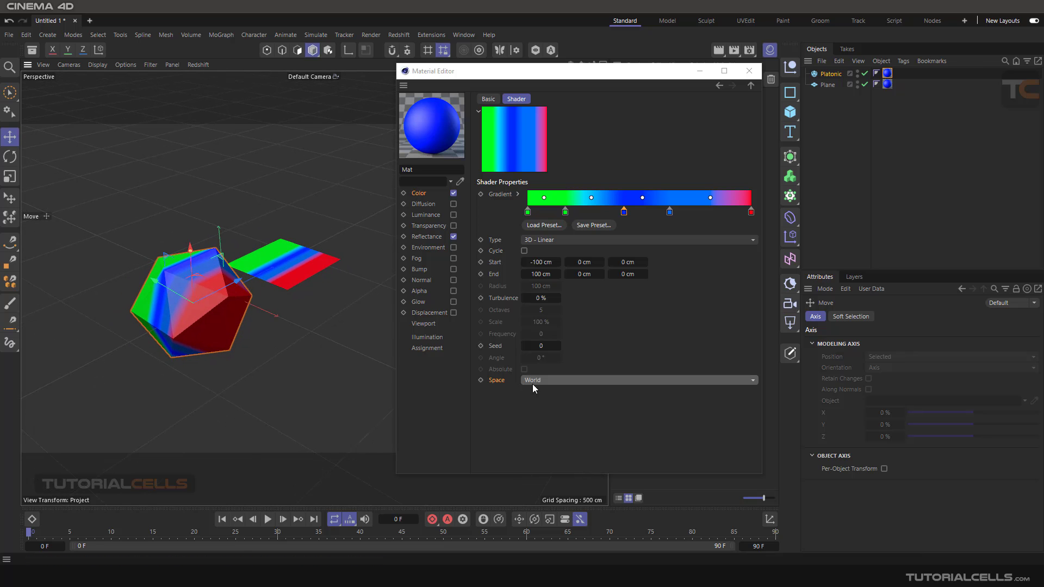
pyautogui.click(533, 381)
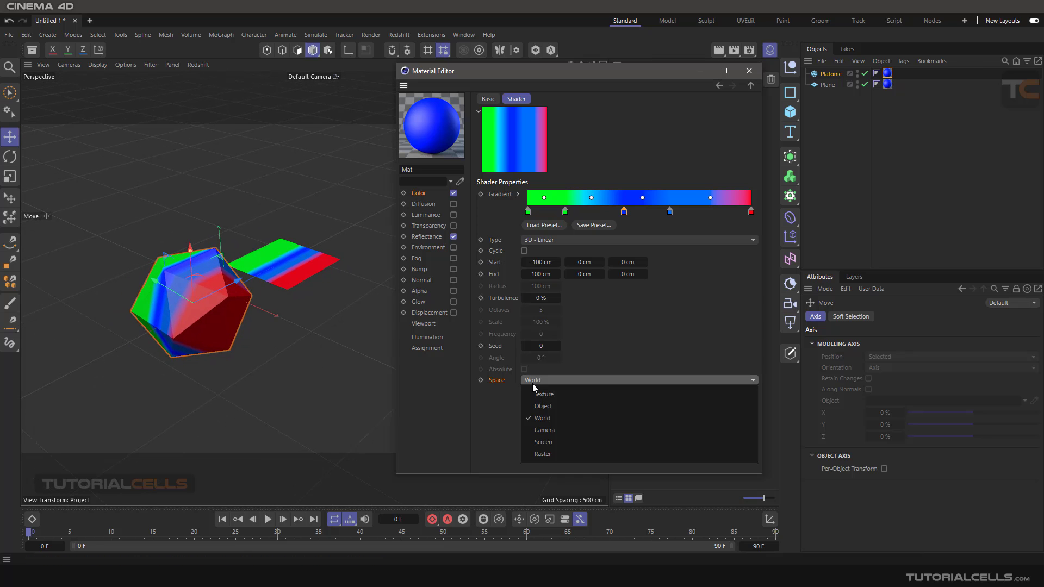
# Step: Map the gradient in Camera space and enable Cycle so it repeats as stripes
pyautogui.click(549, 423)
pyautogui.keyDown('alt'); pyautogui.moveTo(232, 309); pyautogui.dragTo(220, 335); pyautogui.keyUp('alt')
pyautogui.click(525, 251)
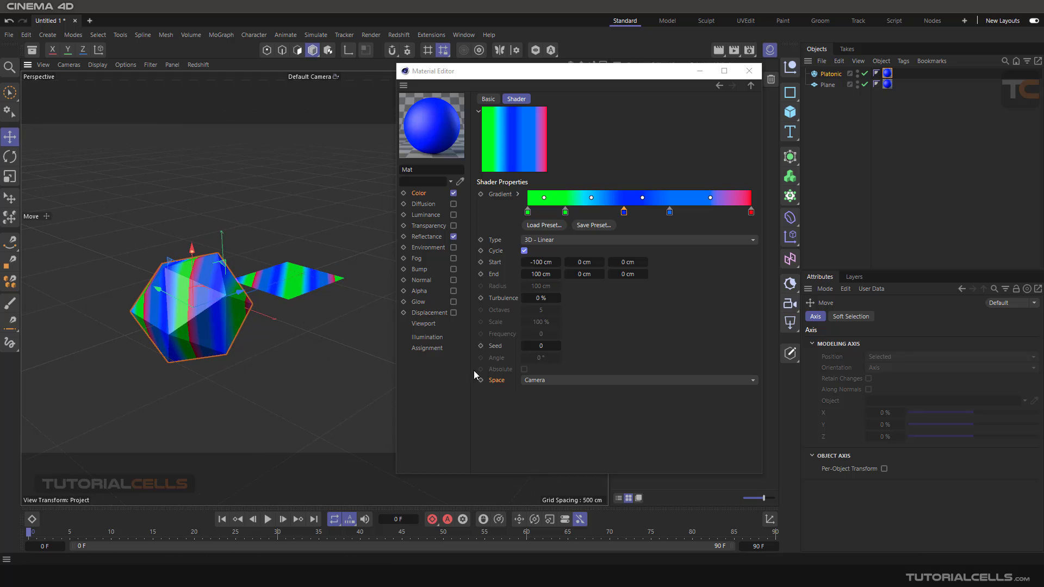
# Step: Try Screen and Raster space, then settle on Object space
pyautogui.click(533, 381)
pyautogui.click(550, 441)
pyautogui.keyDown('alt'); pyautogui.moveTo(217, 282); pyautogui.dragTo(219, 317); pyautogui.keyUp('alt')
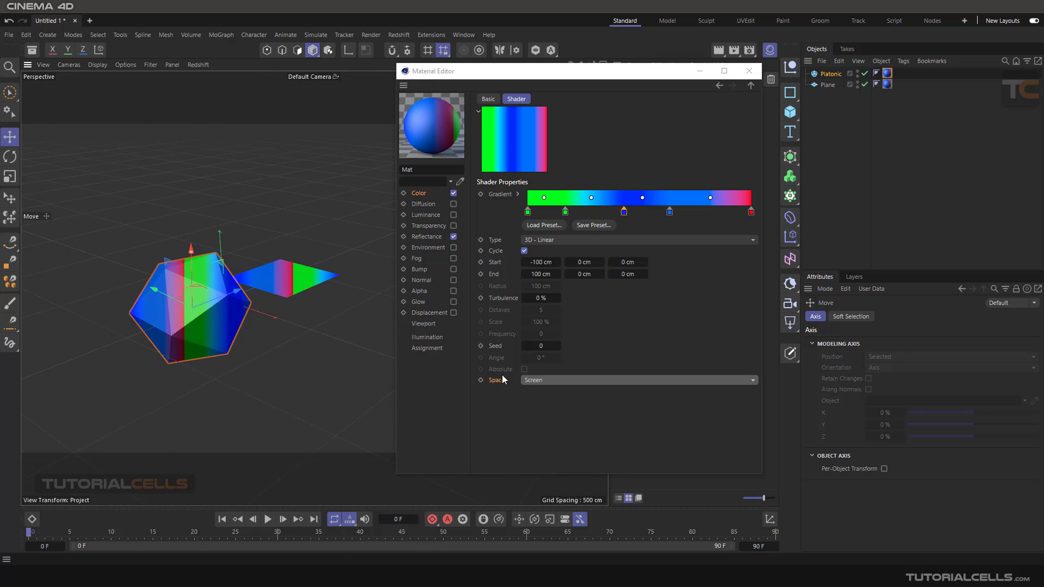
pyautogui.click(531, 380)
pyautogui.click(540, 454)
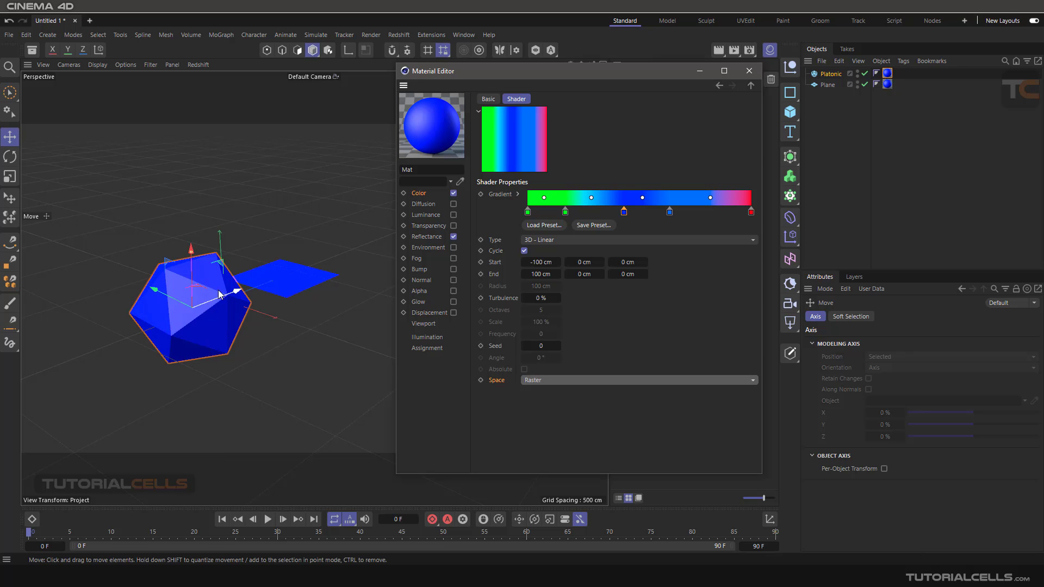
pyautogui.click(546, 381)
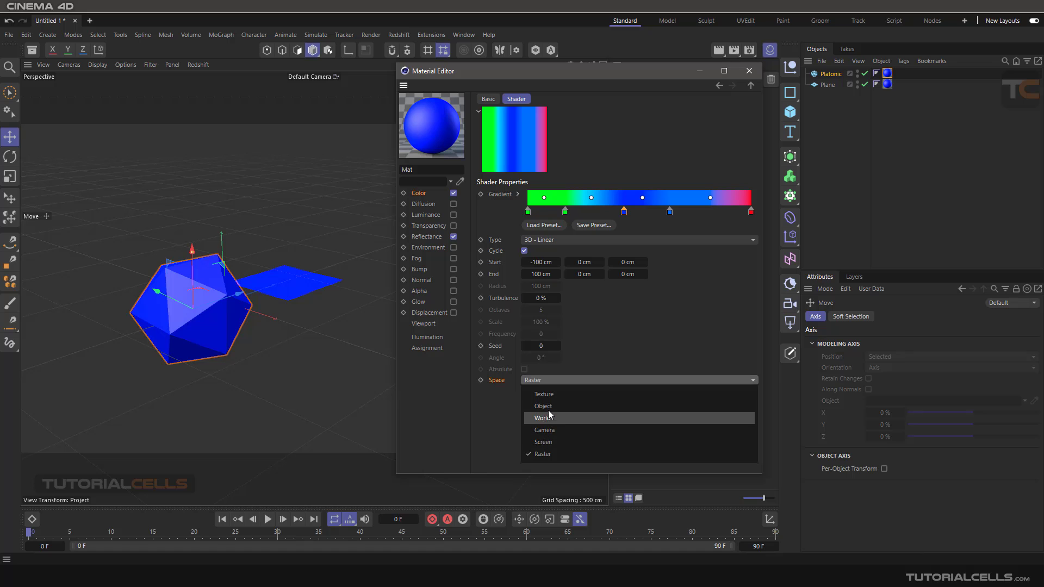
pyautogui.click(544, 406)
pyautogui.keyDown('alt'); pyautogui.moveTo(315, 288); pyautogui.dragTo(225, 296); pyautogui.keyUp('alt')
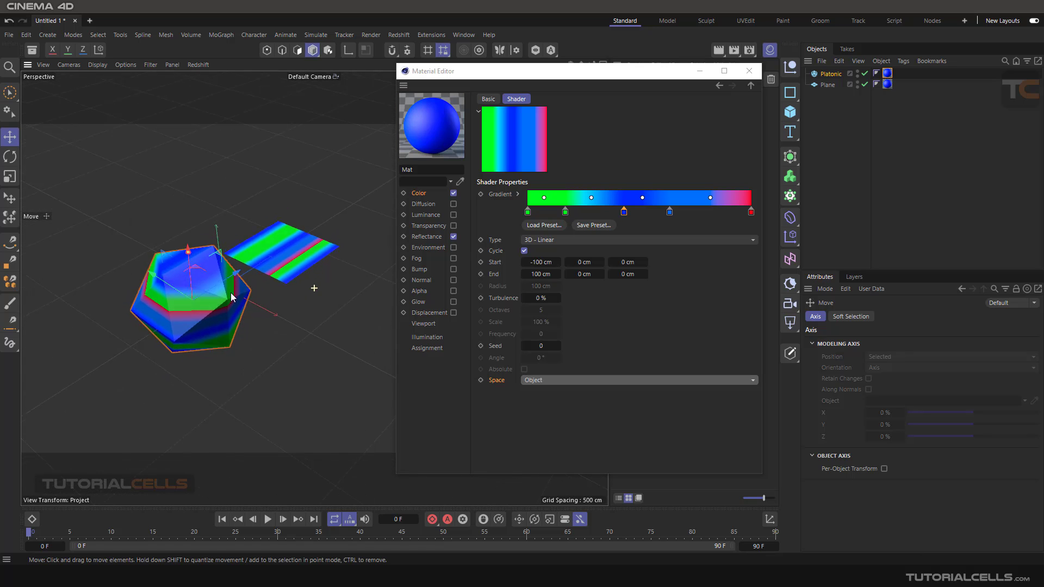
# Step: Turn the gradient's Cycle off and back on, then set its Space to World
pyautogui.click(525, 251)
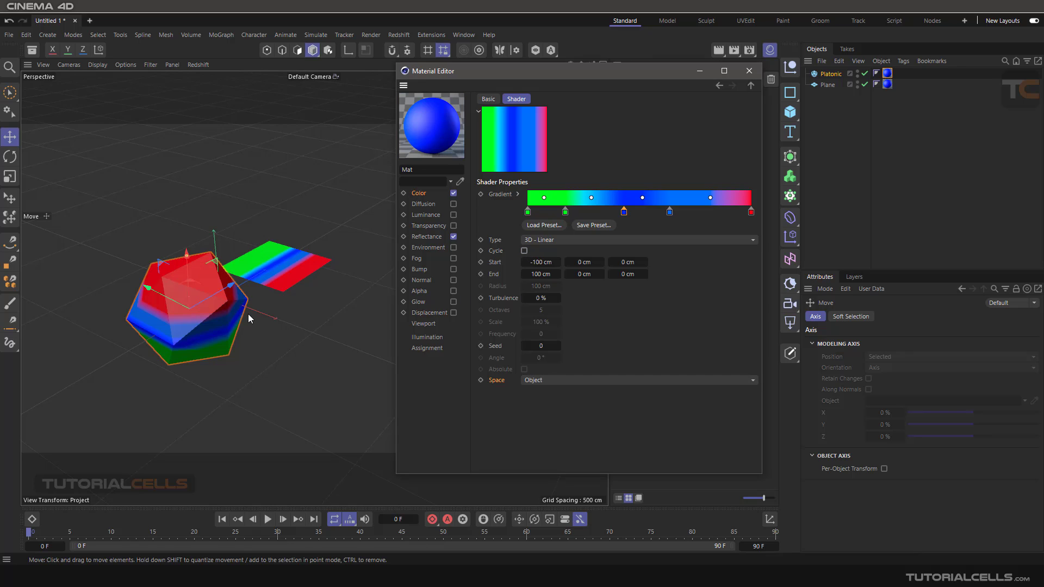
pyautogui.click(525, 251)
pyautogui.keyDown('alt'); pyautogui.moveTo(337, 261); pyautogui.dragTo(223, 294); pyautogui.keyUp('alt')
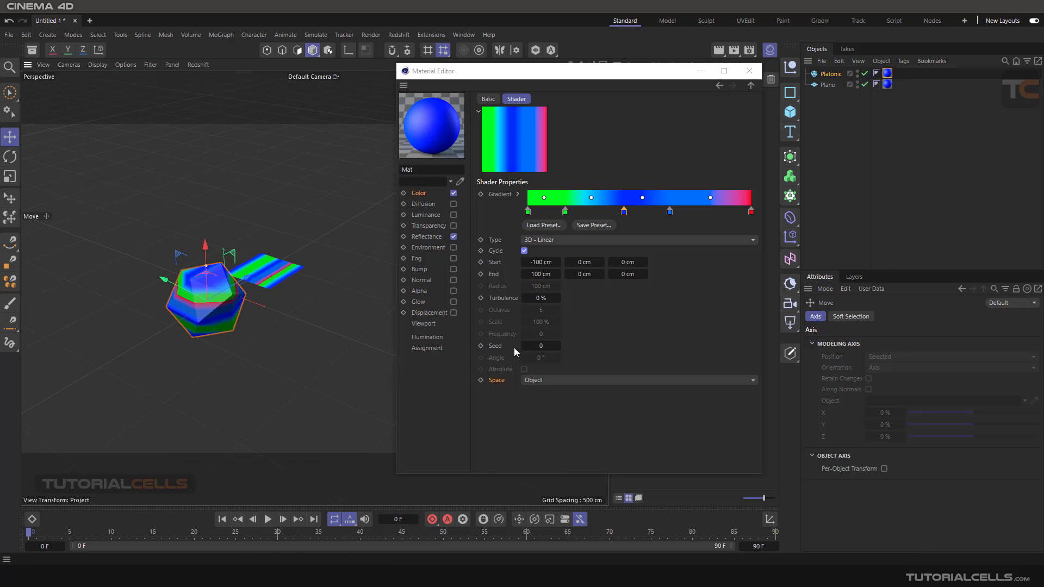
pyautogui.click(535, 380)
pyautogui.click(541, 412)
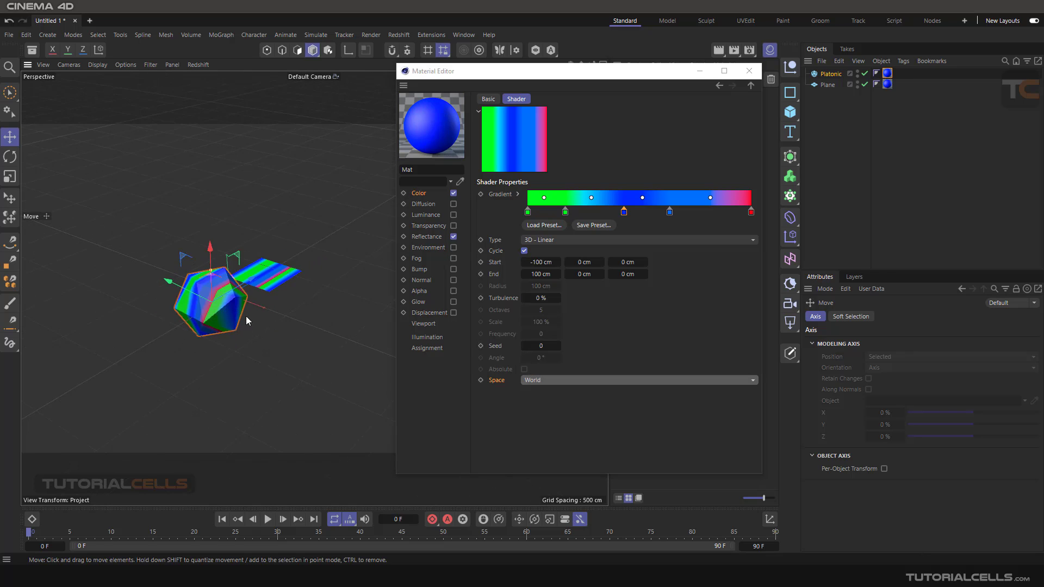
# Step: With Cycle off, drag the Platonic around to see its colour change, undoing the last move
pyautogui.moveTo(167, 283); pyautogui.dragTo(252, 338)
pyautogui.scroll(-3, 293, 324)
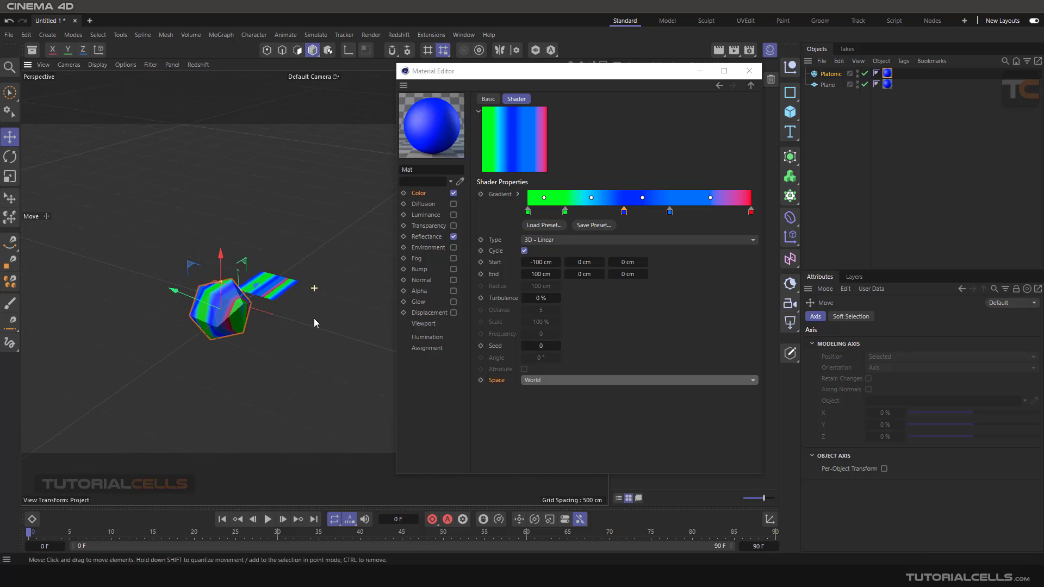
pyautogui.click(523, 251)
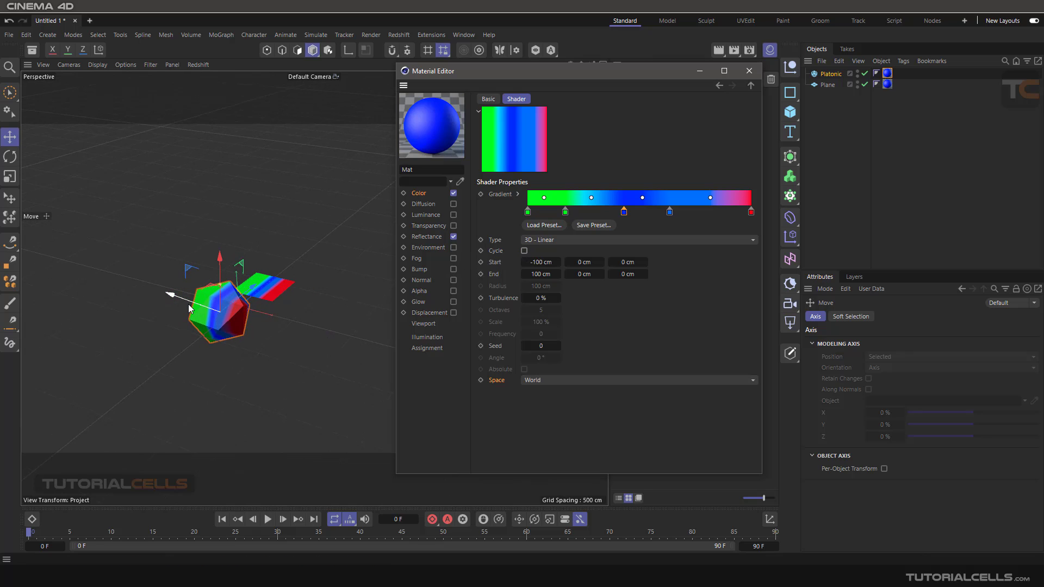
pyautogui.moveTo(178, 297); pyautogui.dragTo(183, 346)
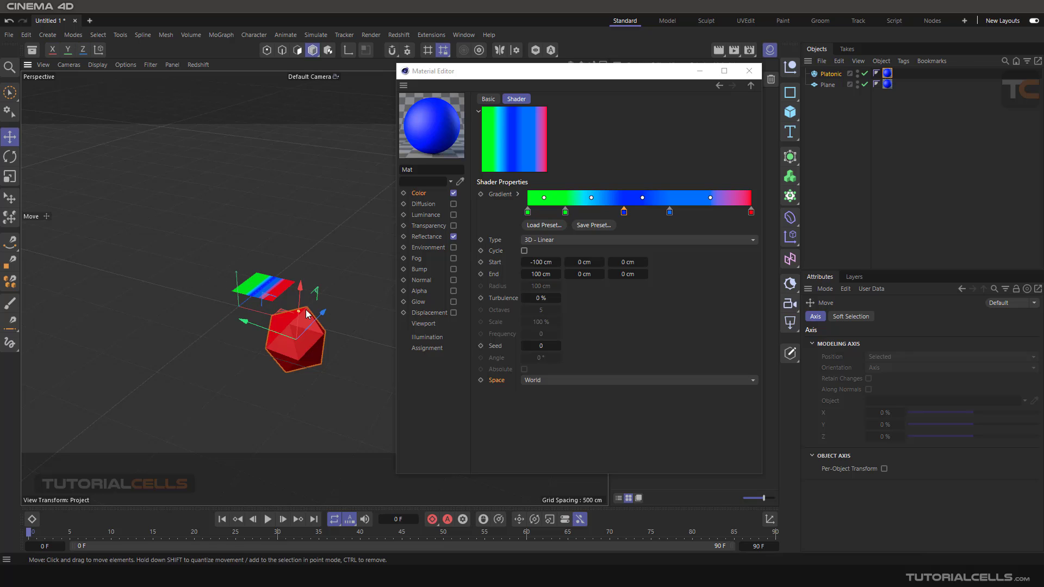
pyautogui.moveTo(245, 320)
pyautogui.mouseDown()
pyautogui.moveTo(266, 328)
pyautogui.moveTo(62, 246)
pyautogui.mouseUp()
pyautogui.hotkey('ctrl', 'z')
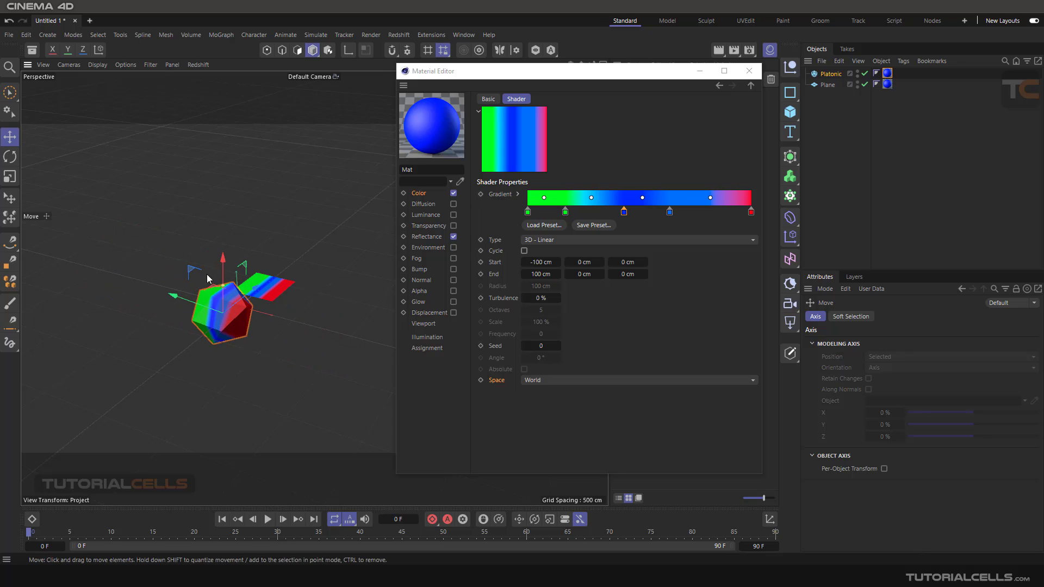
# Step: Re-enable Cycle and move the Platonic to watch its World-space stripes shift
pyautogui.click(524, 251)
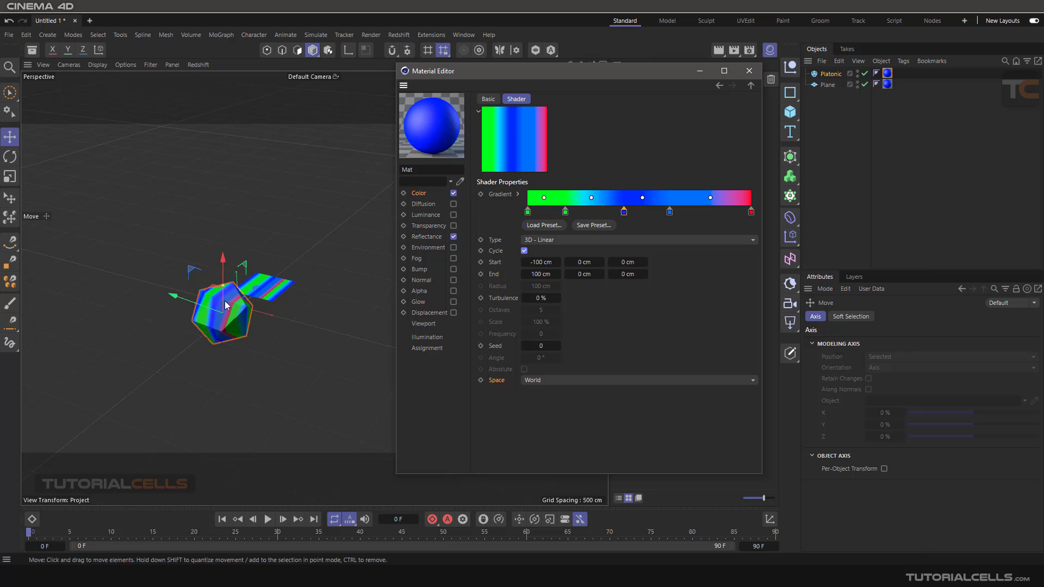
pyautogui.moveTo(171, 295); pyautogui.dragTo(200, 305)
pyautogui.scroll(5, 280, 327)
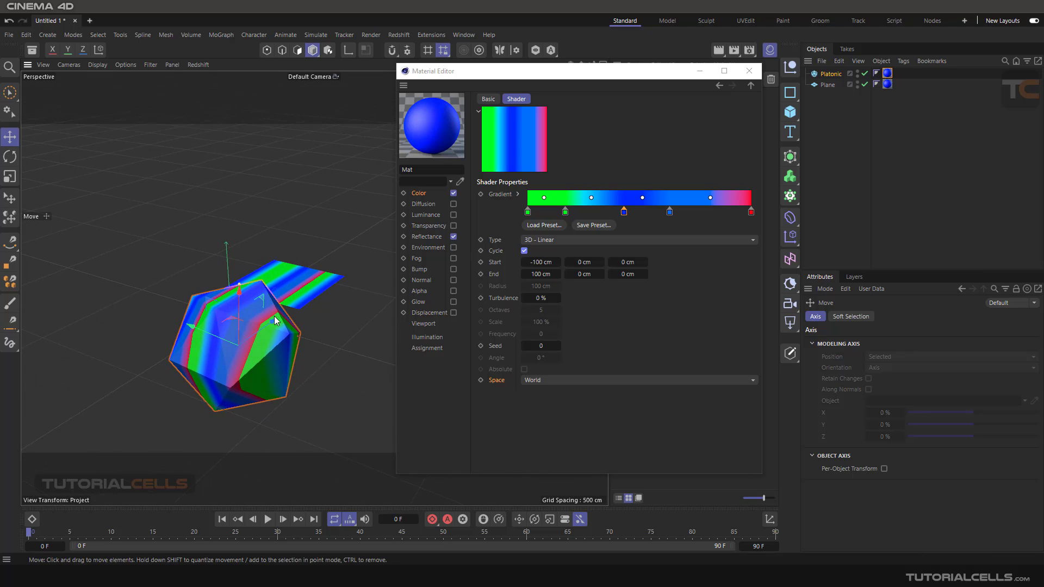
pyautogui.keyDown('alt'); pyautogui.moveTo(280, 326); pyautogui.dragTo(441, 264, button='middle'); pyautogui.keyUp('alt')
pyautogui.click(547, 240)
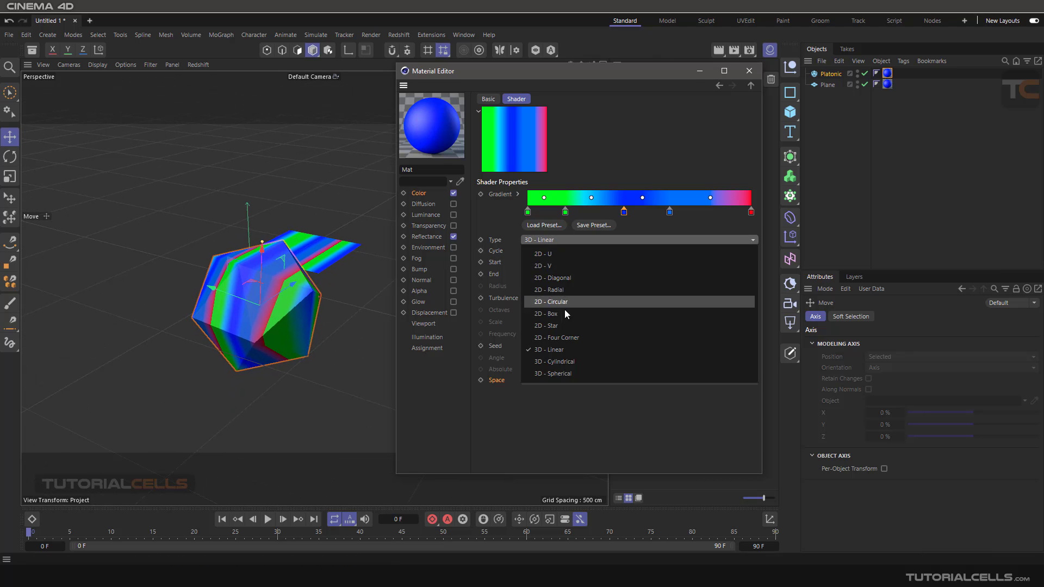
# Step: Preview the 3D - Cylindrical and 3D - Spherical gradient types, then settle on 3D - Linear
pyautogui.click(565, 361)
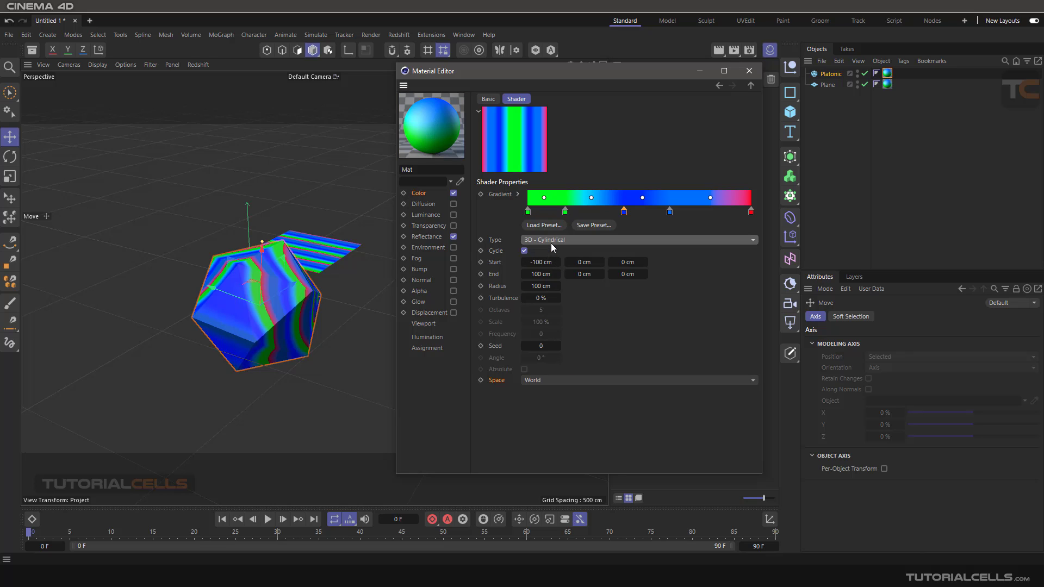
pyautogui.click(551, 243)
pyautogui.click(559, 375)
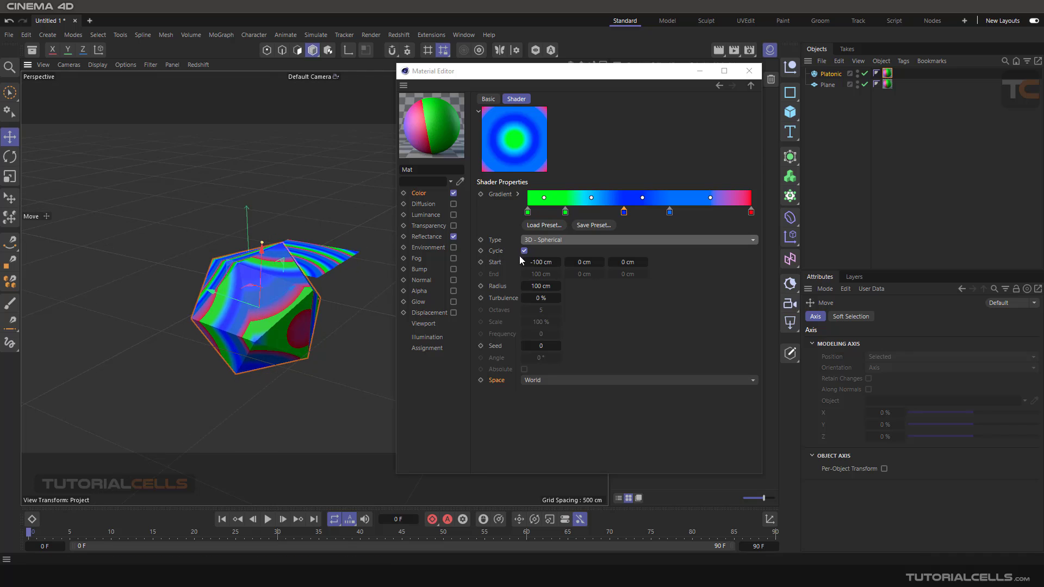
pyautogui.click(552, 242)
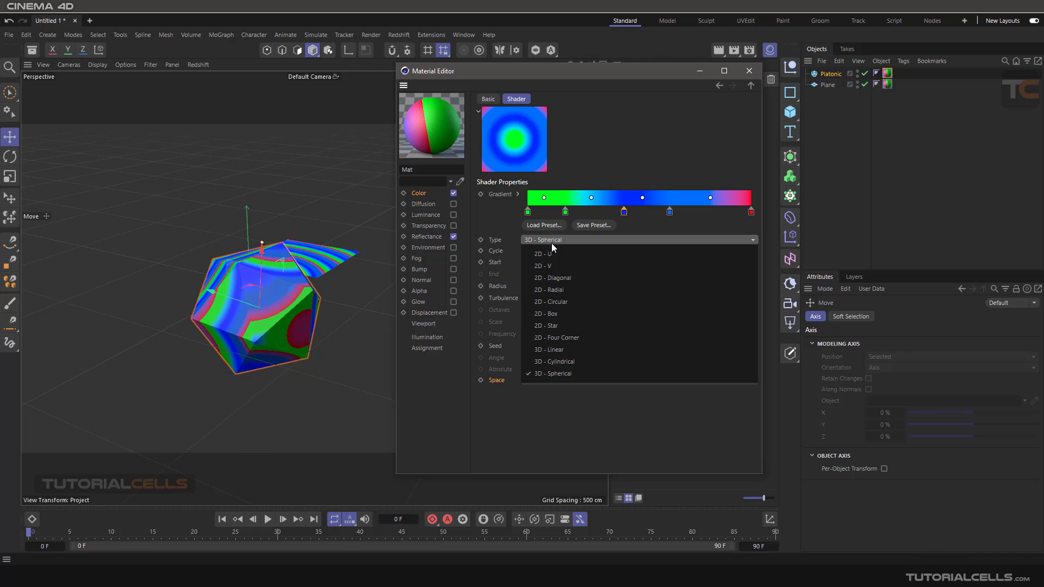
pyautogui.click(562, 349)
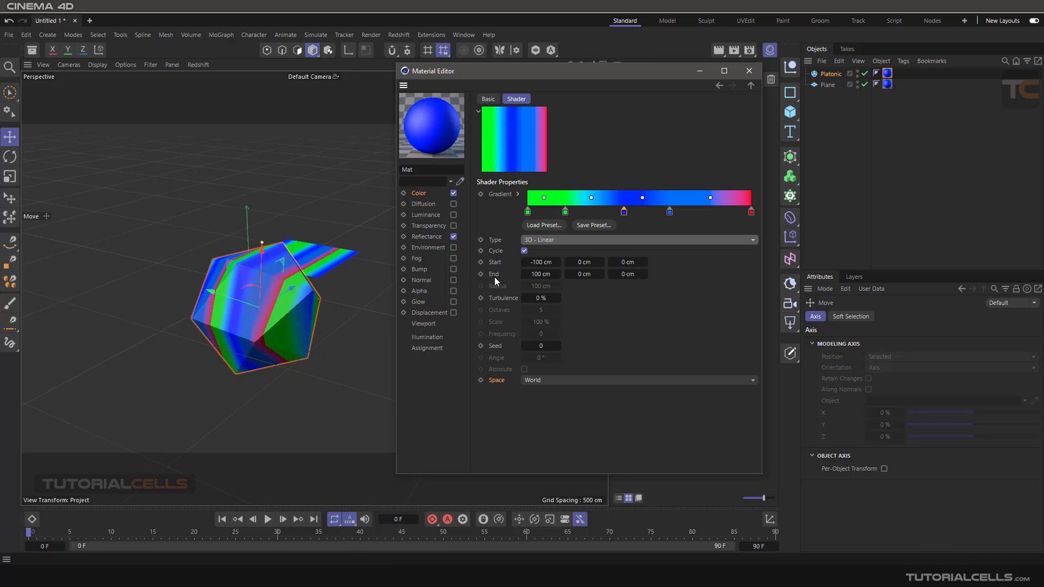
pyautogui.click(543, 241)
pyautogui.click(519, 352)
pyautogui.keyDown('alt'); pyautogui.moveTo(321, 282); pyautogui.dragTo(266, 311); pyautogui.keyUp('alt')
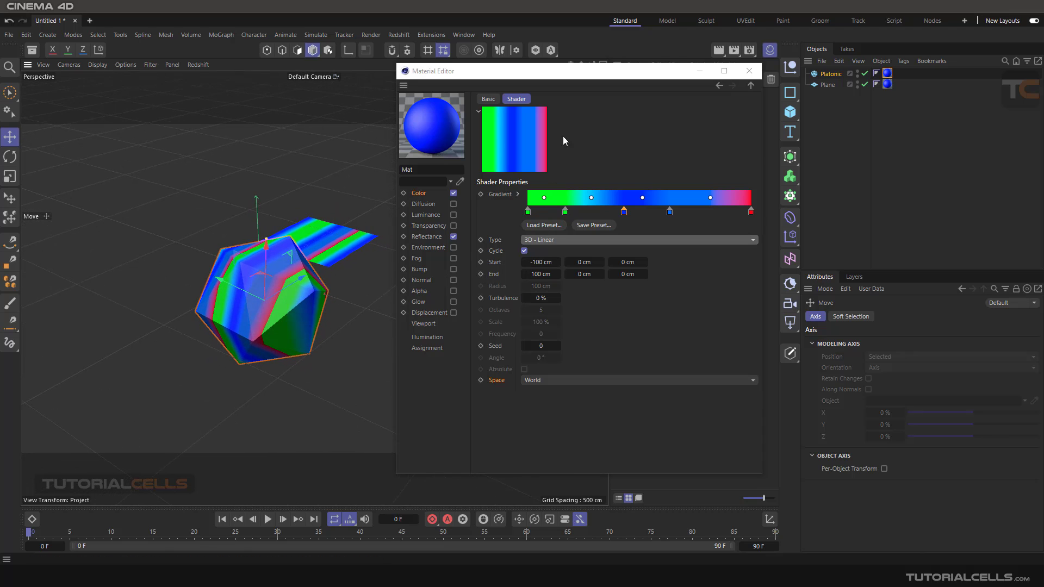